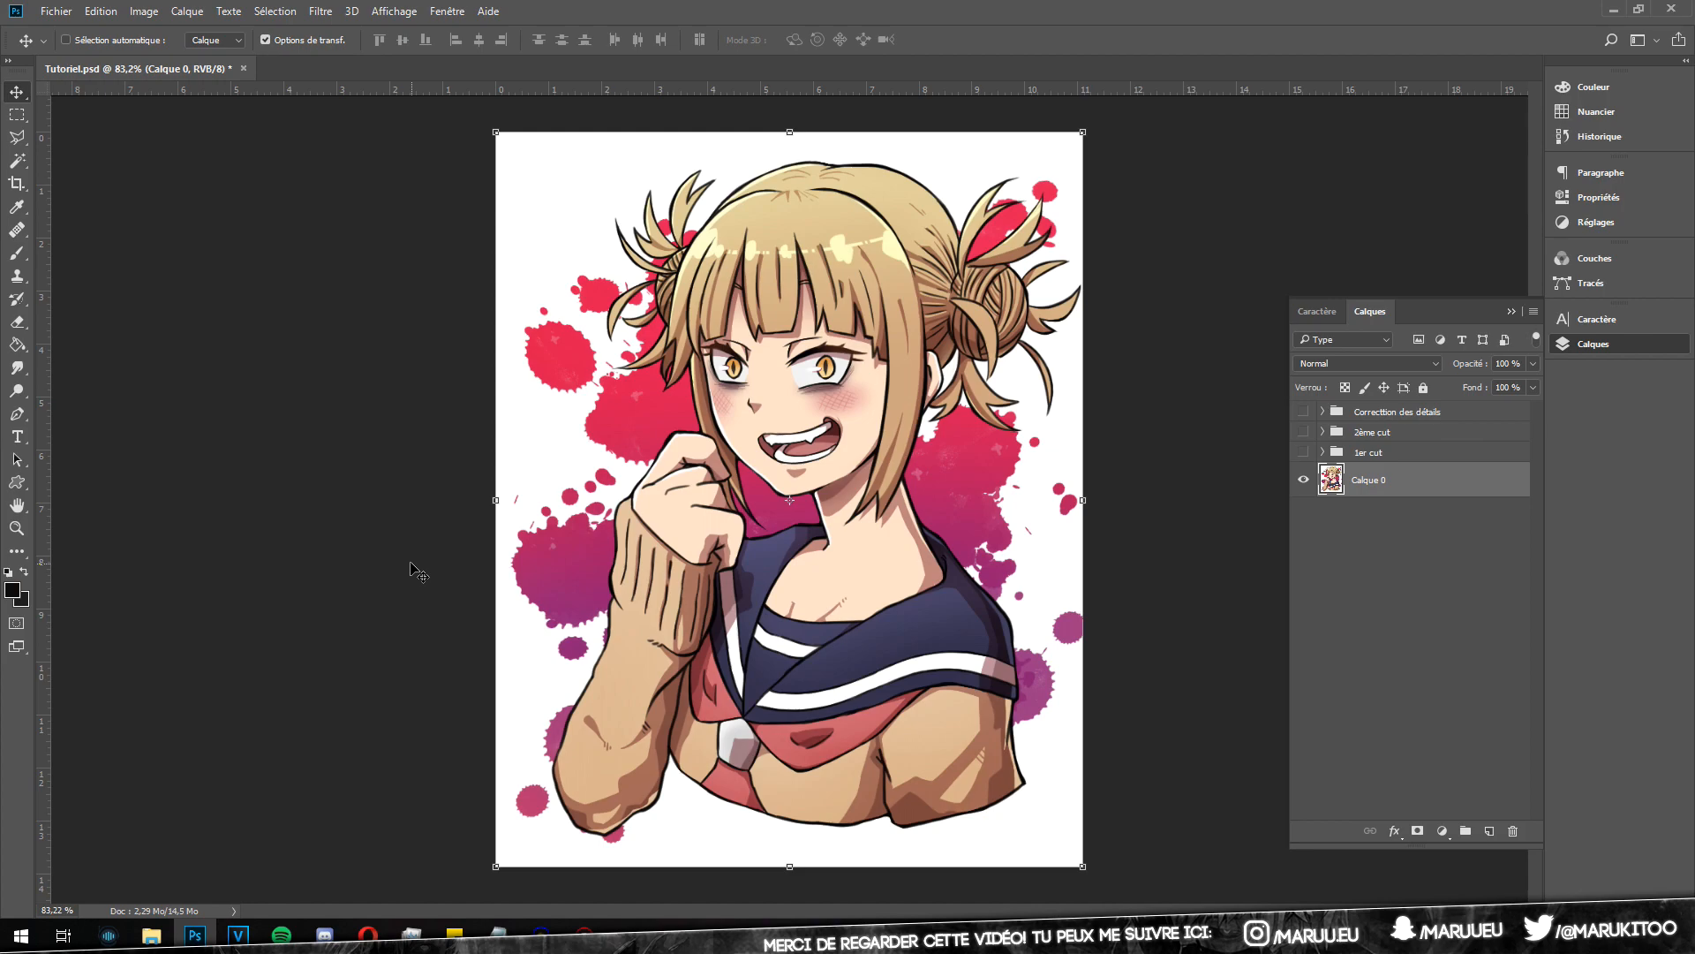
# Step: Look over the practice images in the Entrainement folder, then return to the Tutoriel.psd document
pyautogui.click(151, 935)
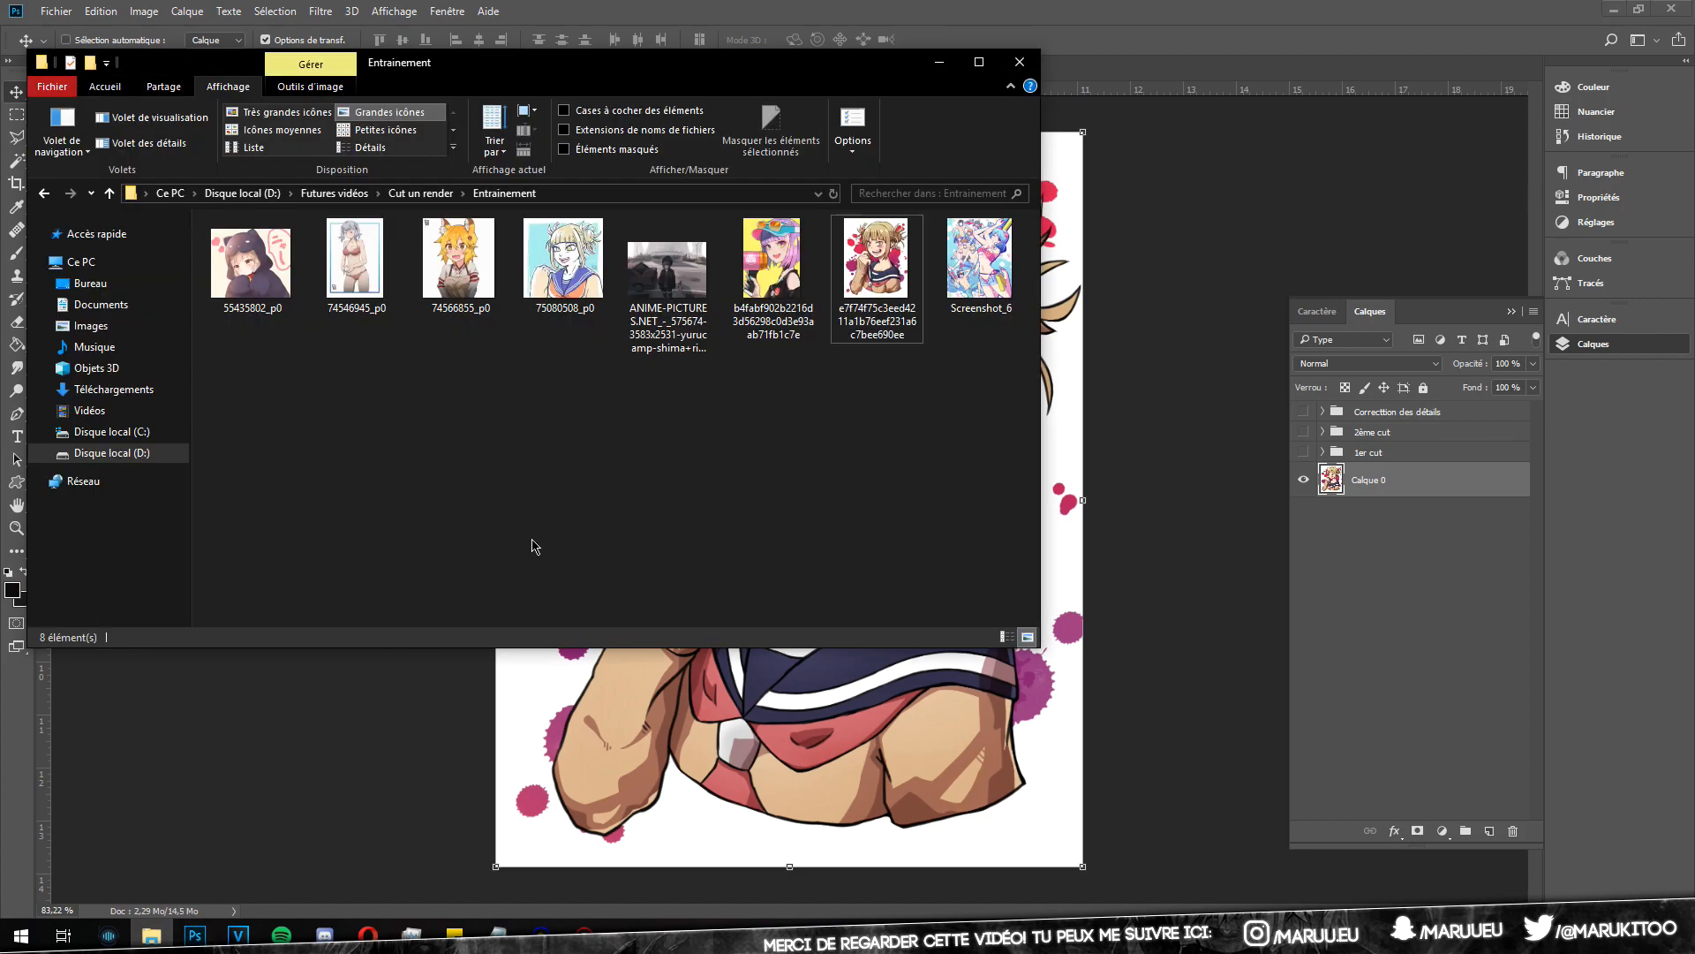
pyautogui.click(903, 281)
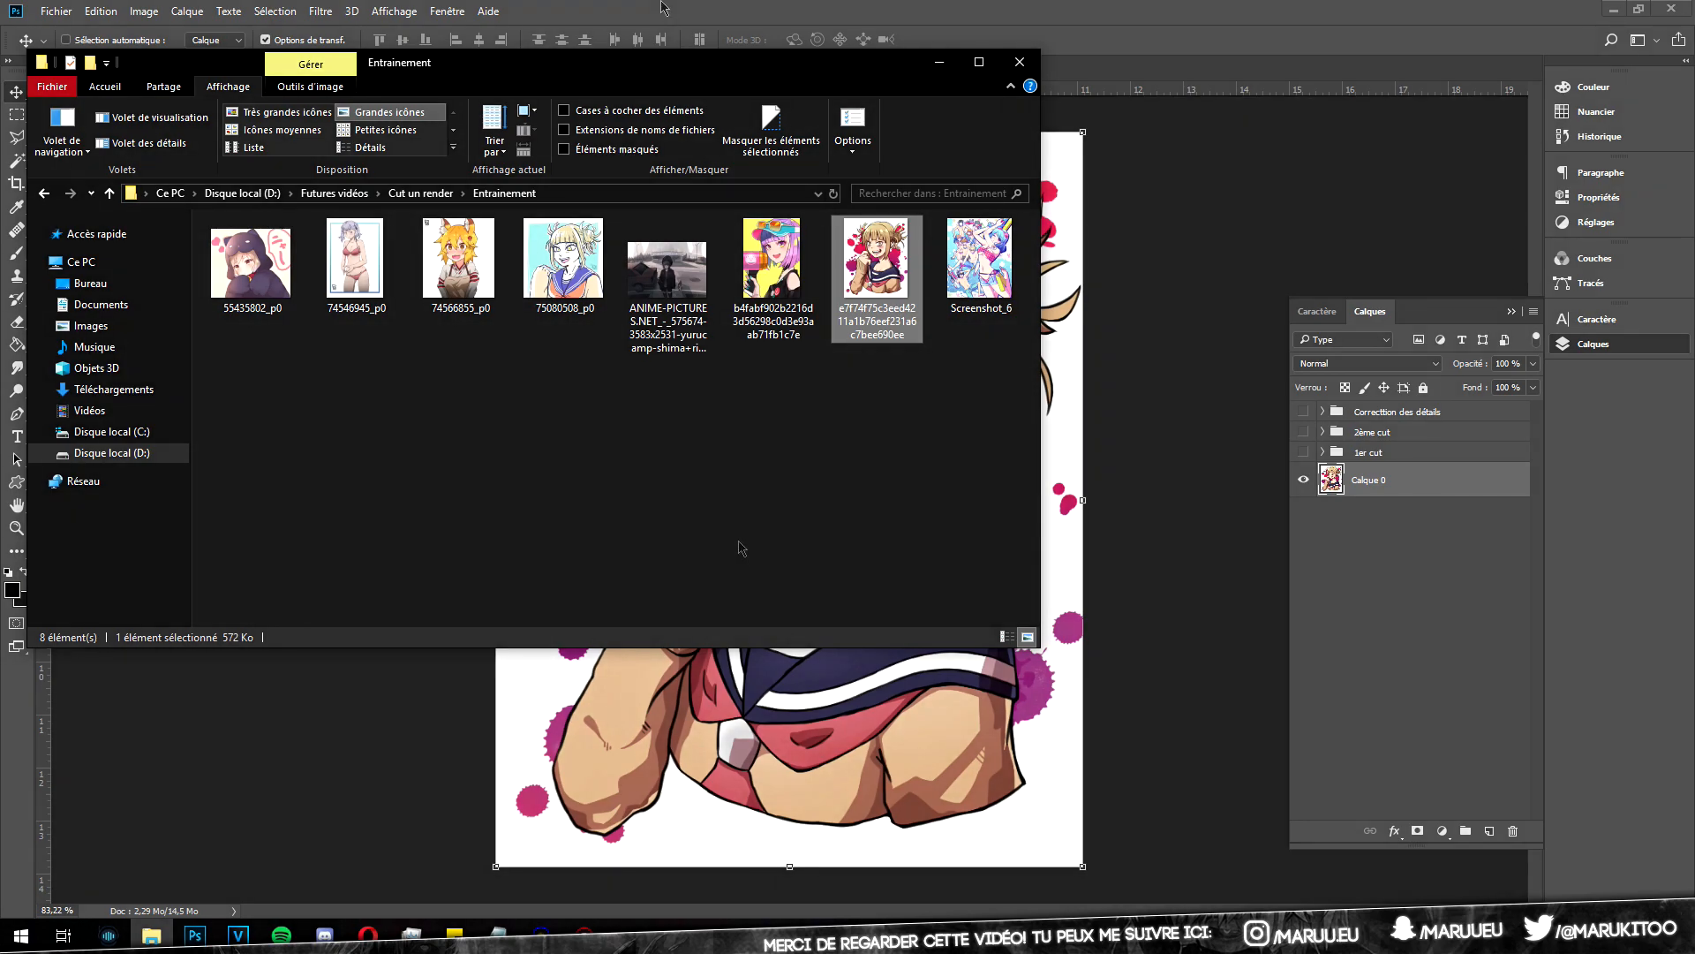
pyautogui.click(663, 9)
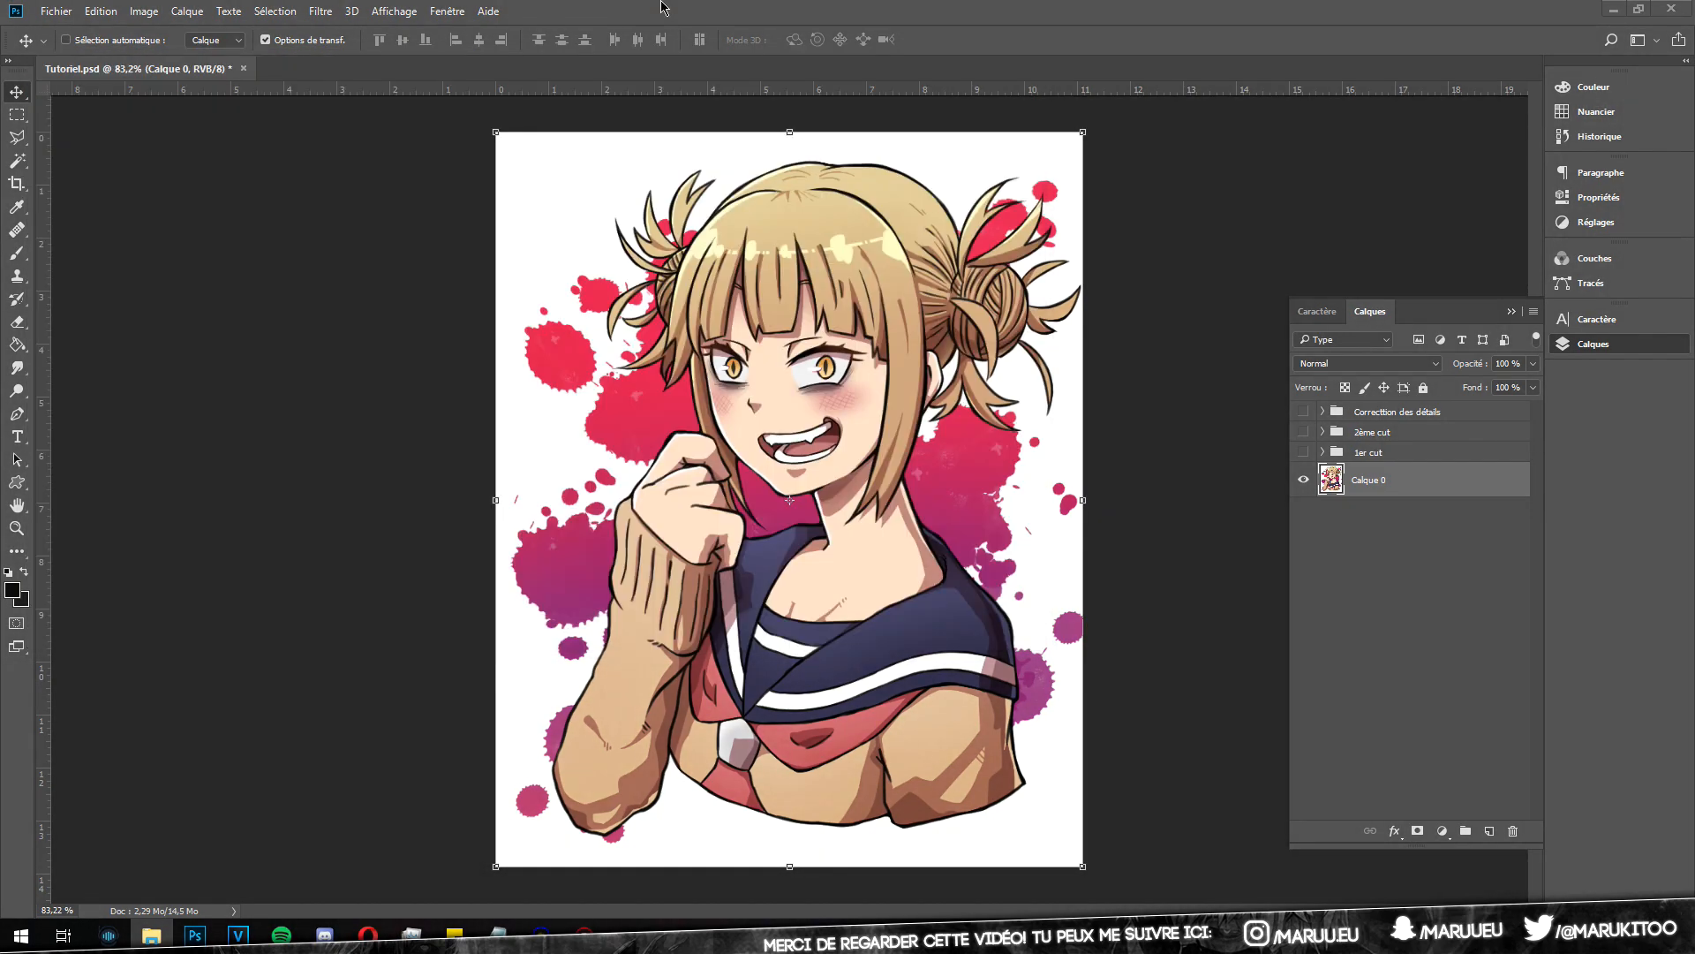
# Step: Start a Pen tool path with an anchor point on the outer lower corner of the sleeve's black outline
pyautogui.click(18, 415)
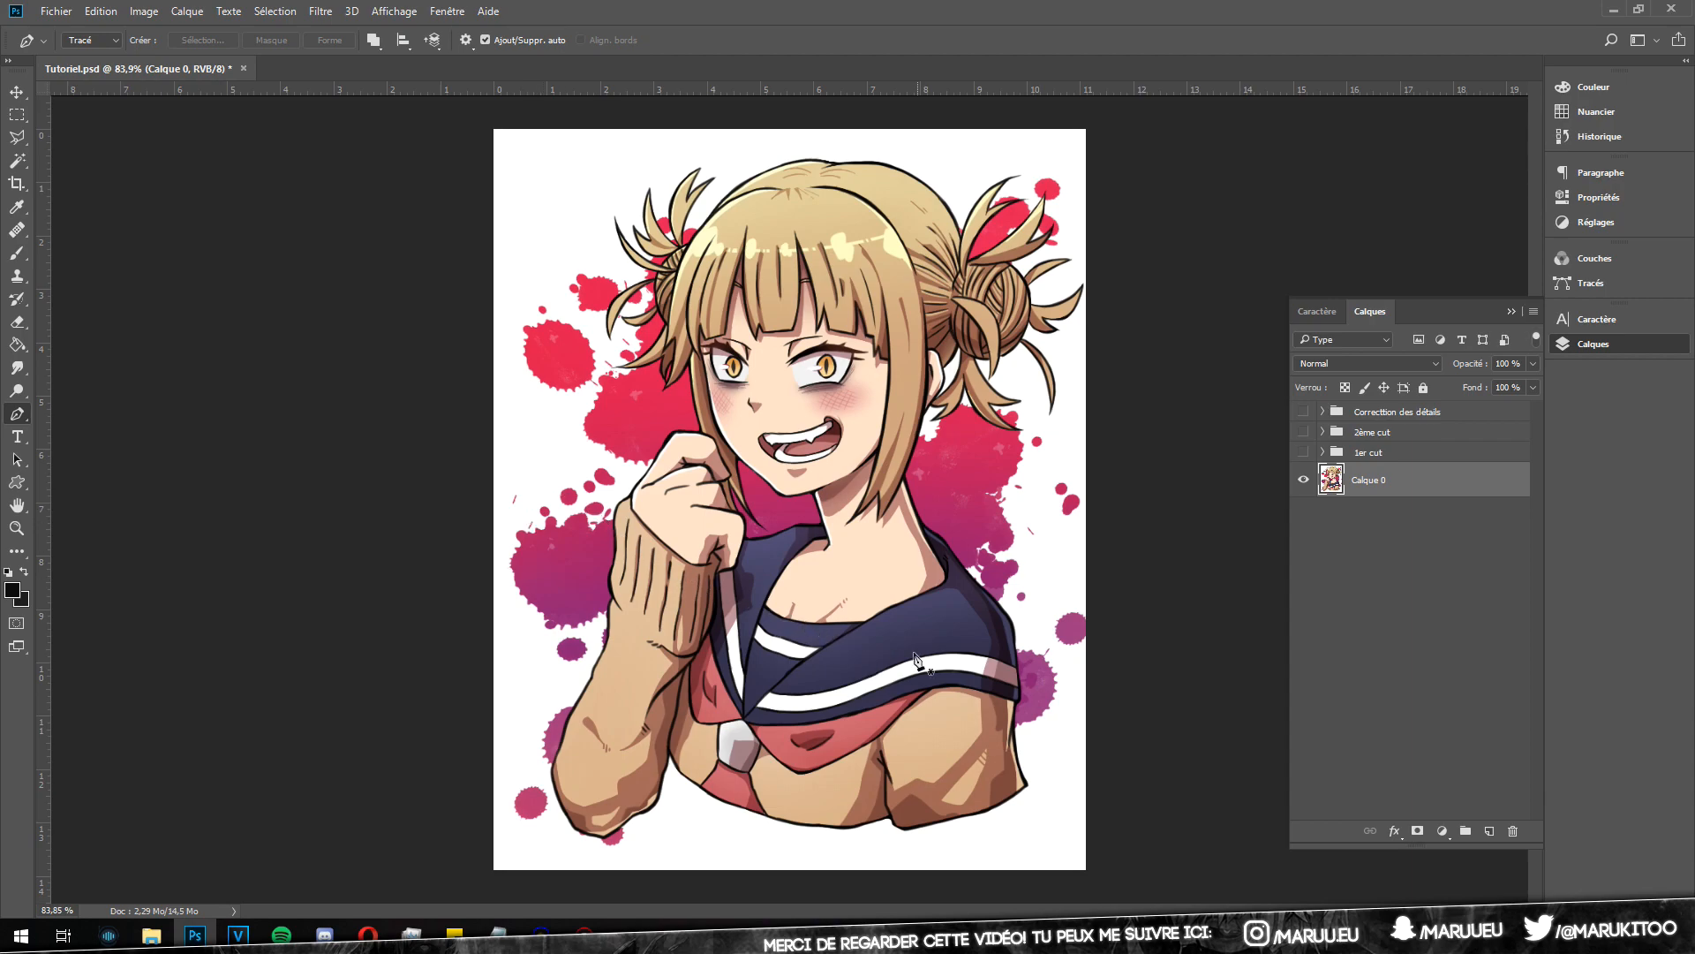
pyautogui.keyDown('alt'); pyautogui.scroll(6, 1162, 787); pyautogui.keyUp('alt')
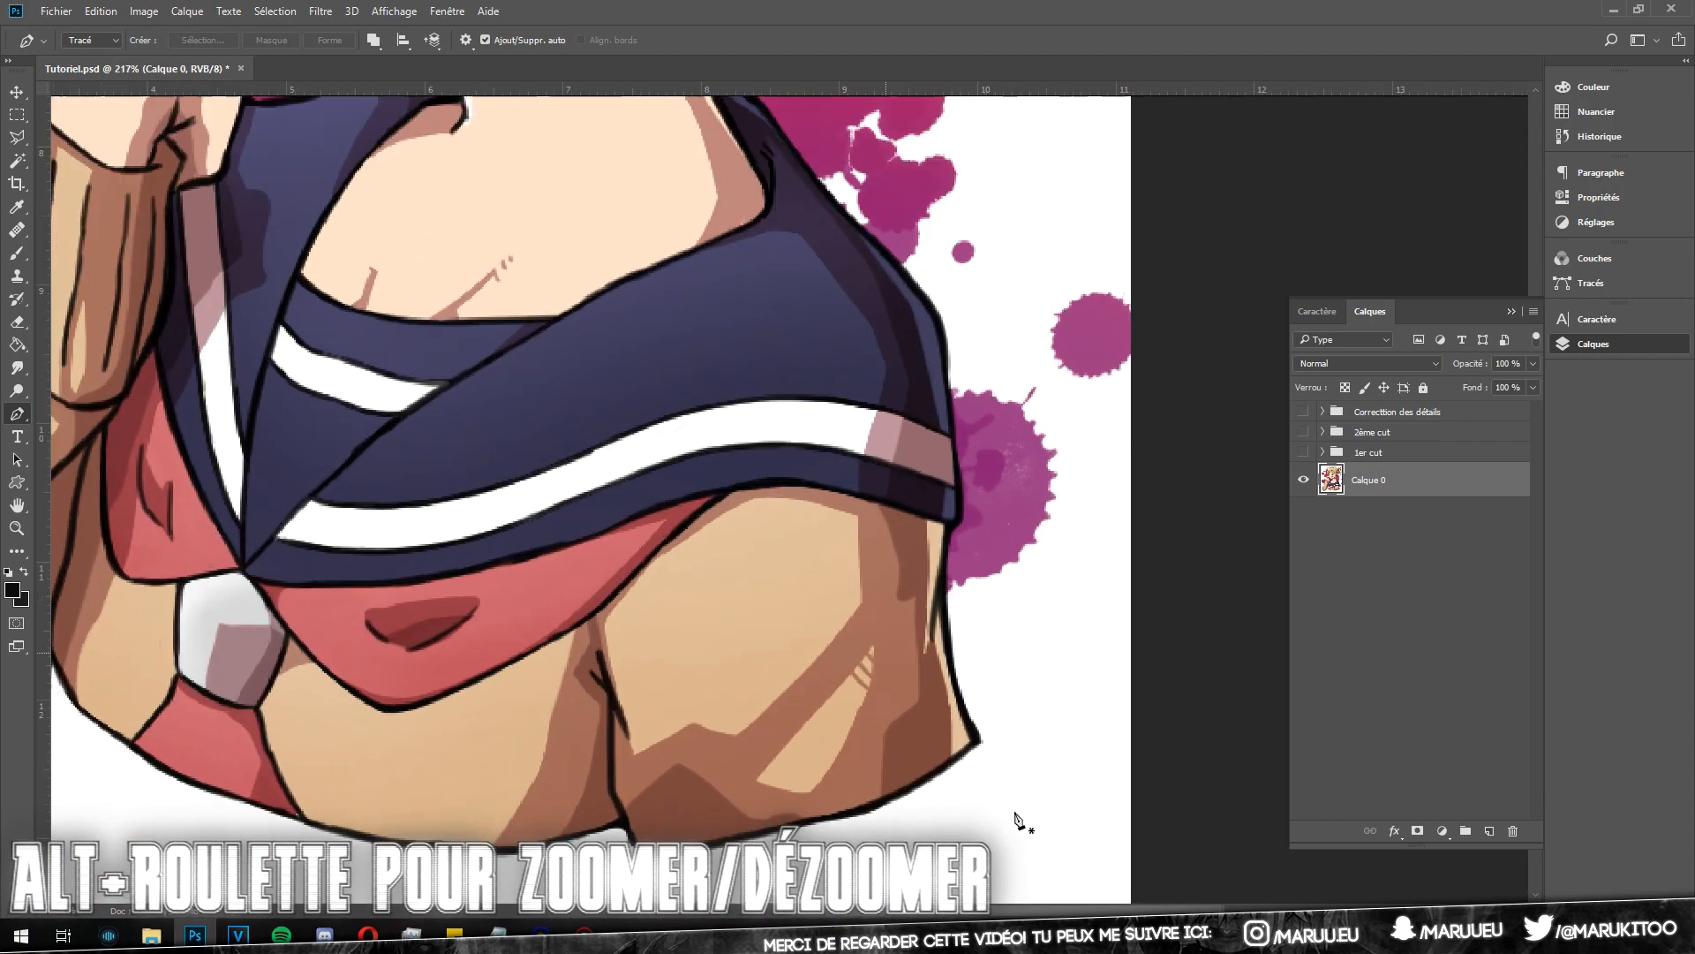
pyautogui.keyDown('alt'); pyautogui.scroll(-6, 896, 768); pyautogui.keyUp('alt')
pyautogui.keyDown('alt'); pyautogui.scroll(10, 936, 724); pyautogui.keyUp('alt')
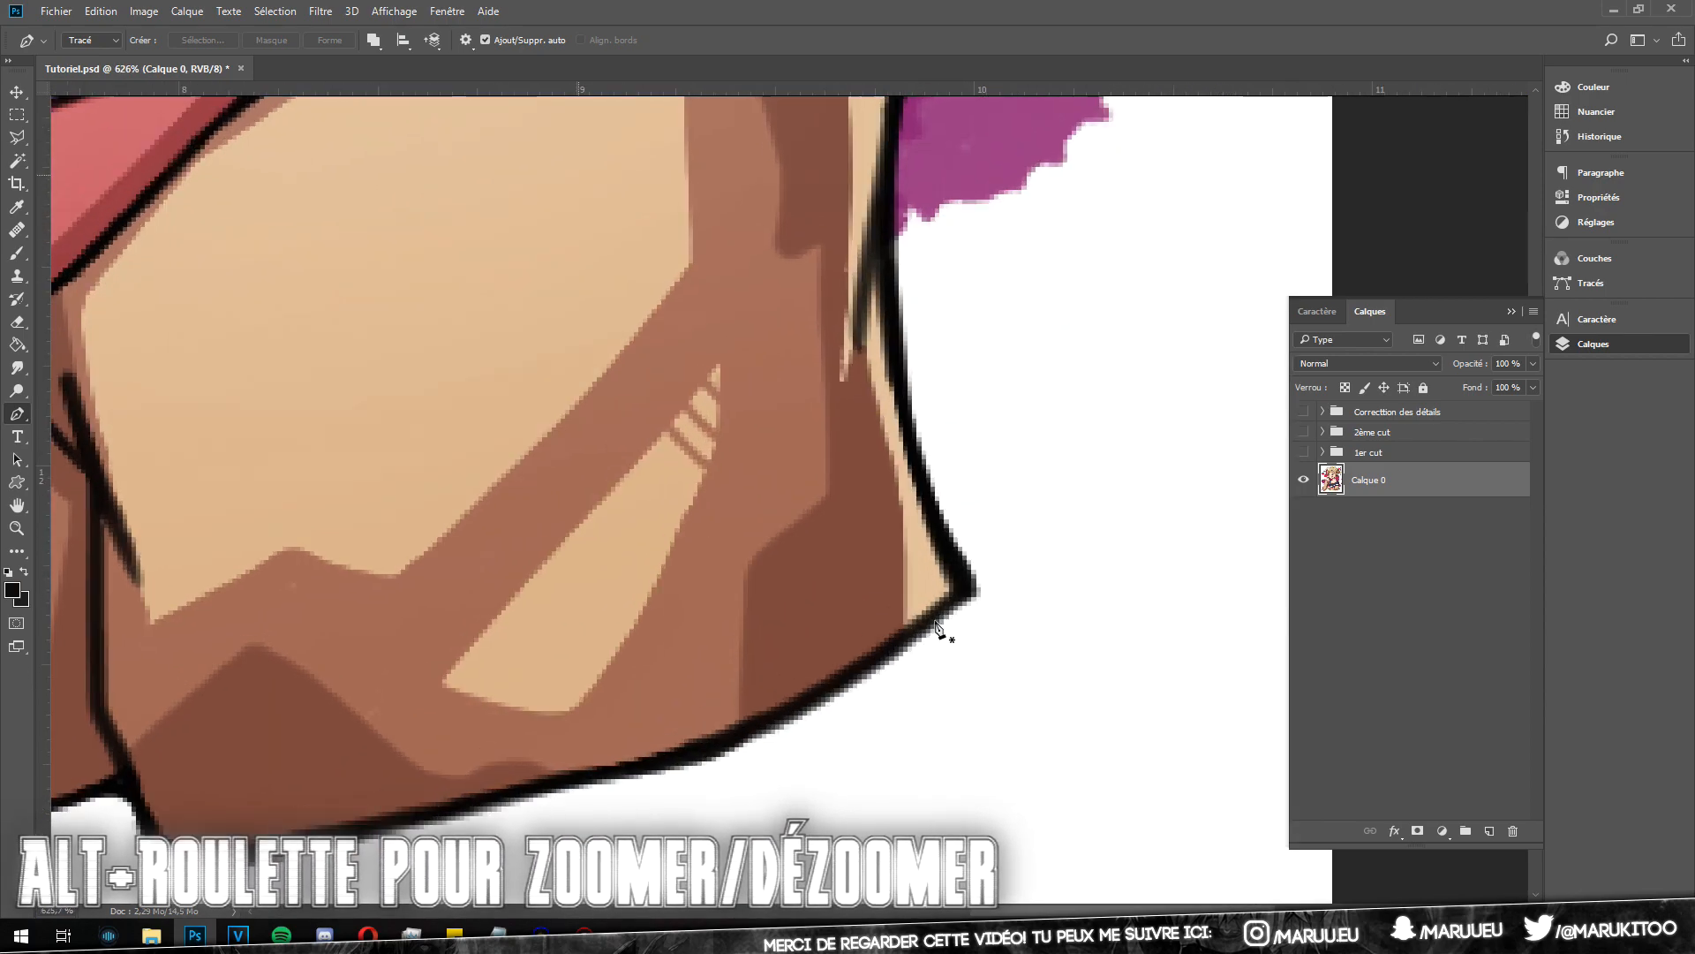
pyautogui.keyDown('alt'); pyautogui.scroll(-2, 927, 610); pyautogui.keyUp('alt')
pyautogui.click(993, 612)
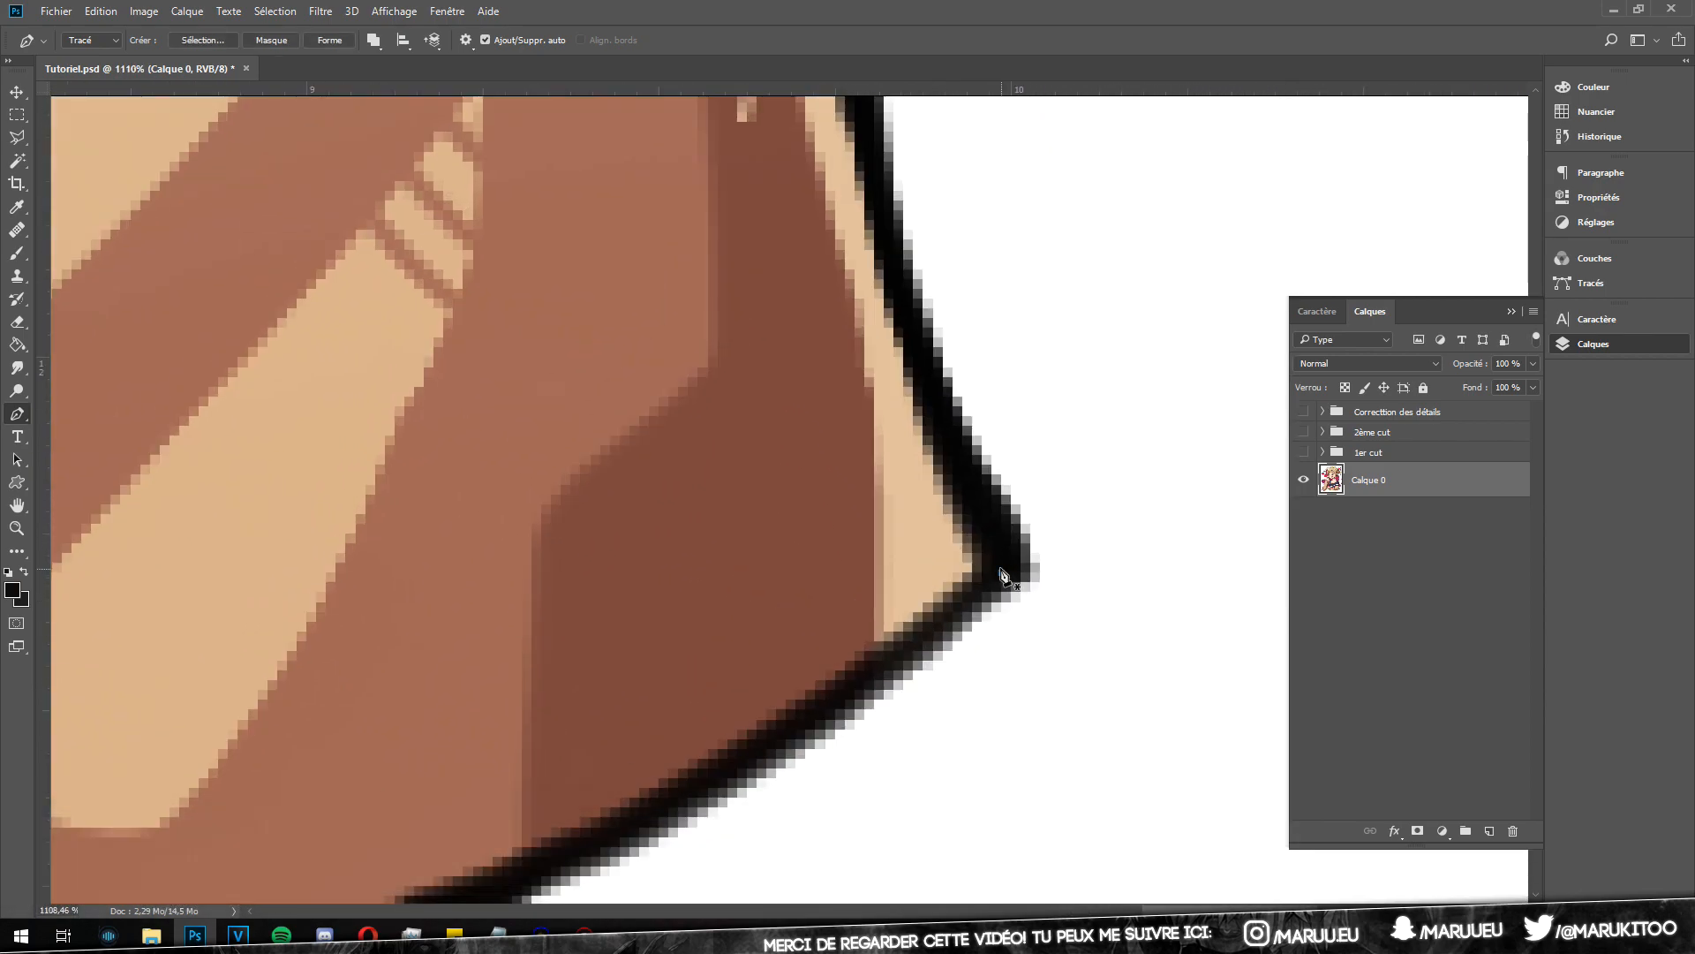
# Step: Add a curved path segment along the sleeve's lower outline and remove the new anchor's outgoing handle
pyautogui.keyDown('alt'); pyautogui.scroll(-2, 965, 675); pyautogui.keyUp('alt')
pyautogui.scroll(-2, 740, 724)
pyautogui.keyDown('alt'); pyautogui.scroll(3, 760, 606); pyautogui.keyUp('alt')
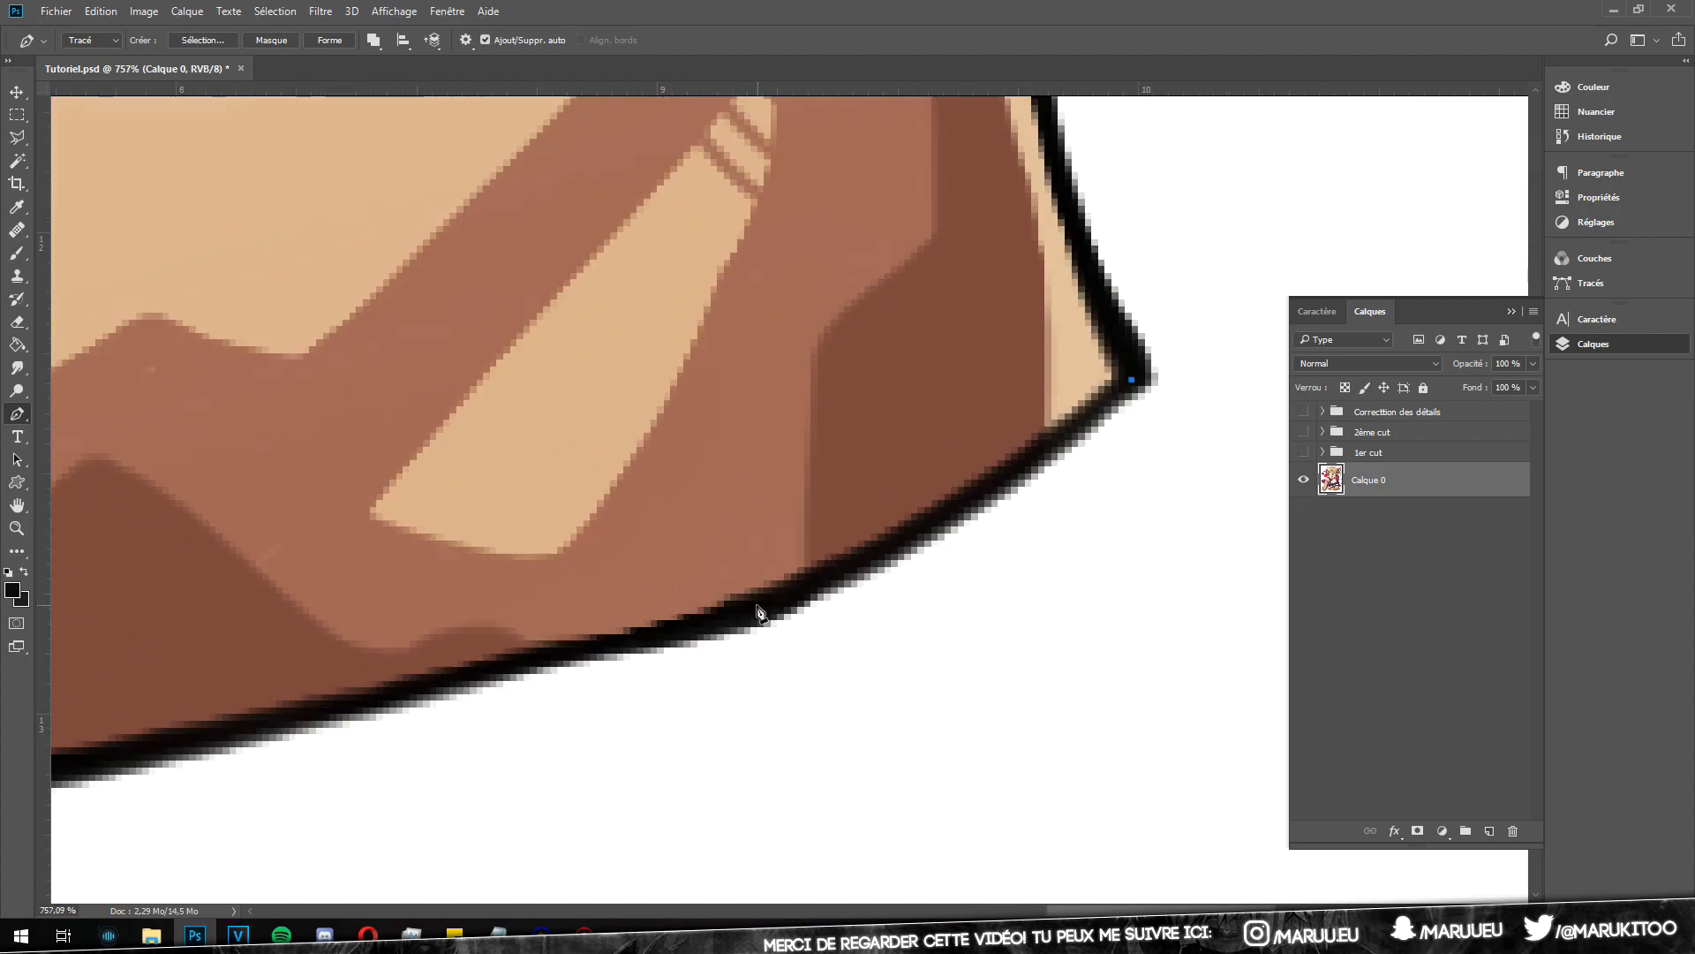
pyautogui.moveTo(750, 606); pyautogui.dragTo(542, 686)
pyautogui.keyDown('alt'); pyautogui.click(750, 608); pyautogui.keyUp('alt')
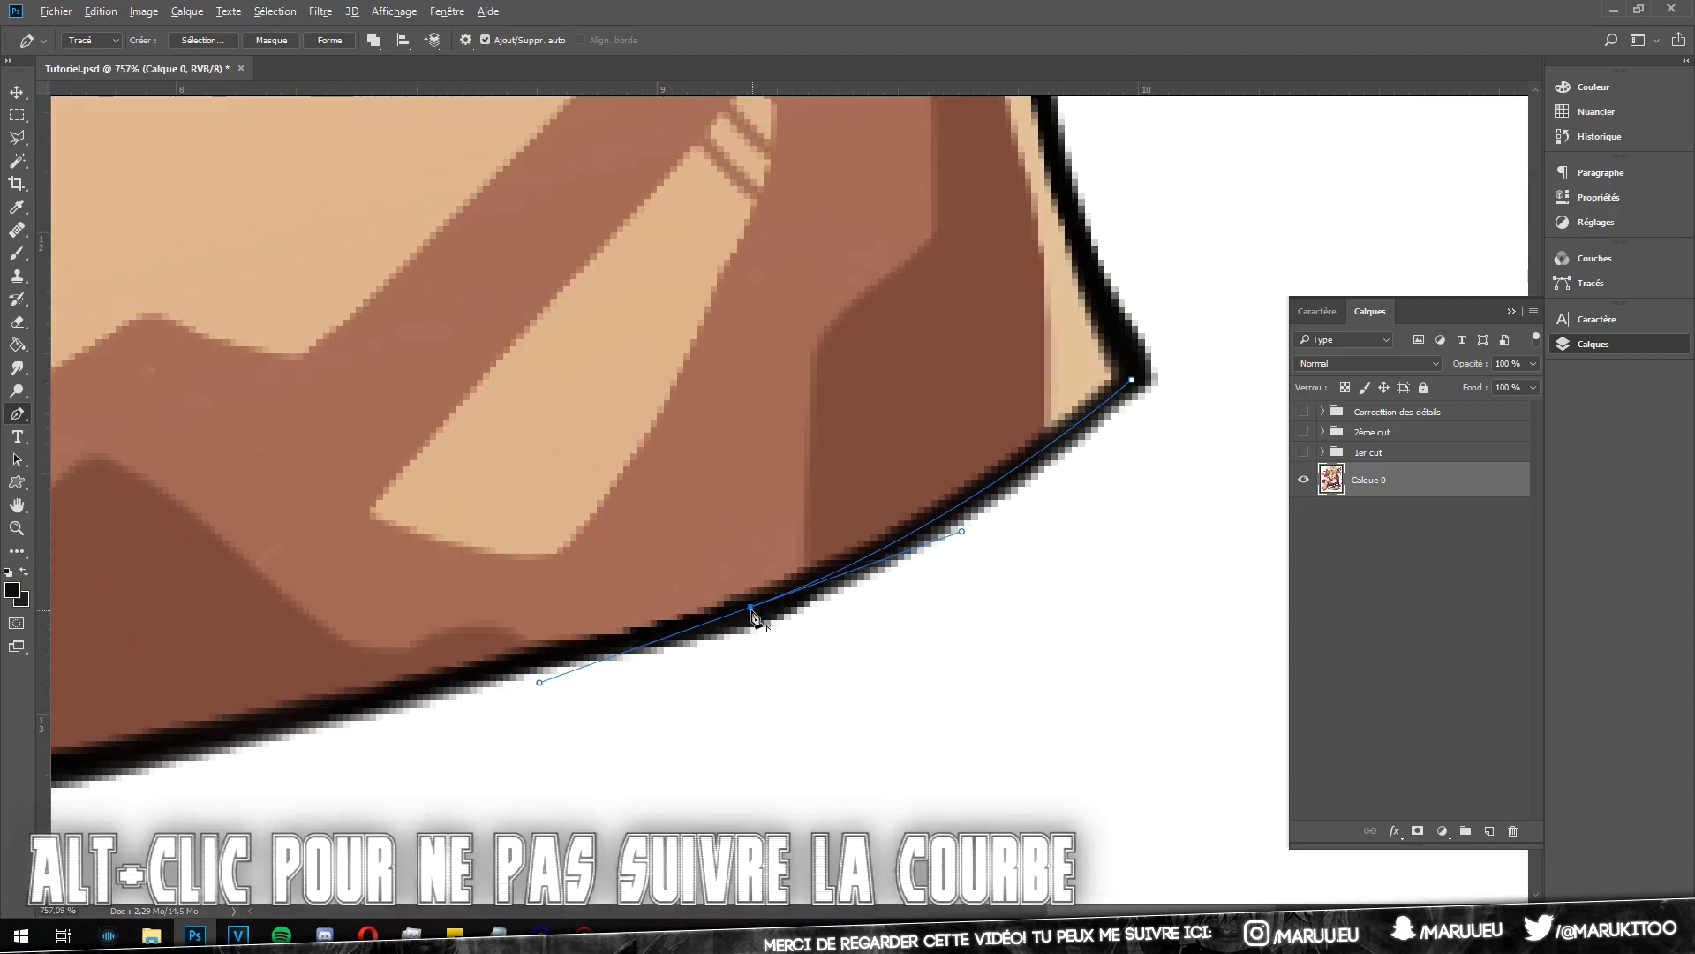
# Step: Continue the path along the sleeve's lower outline and curve it into the rounded inner corner
pyautogui.hscroll(-3, 851, 653)
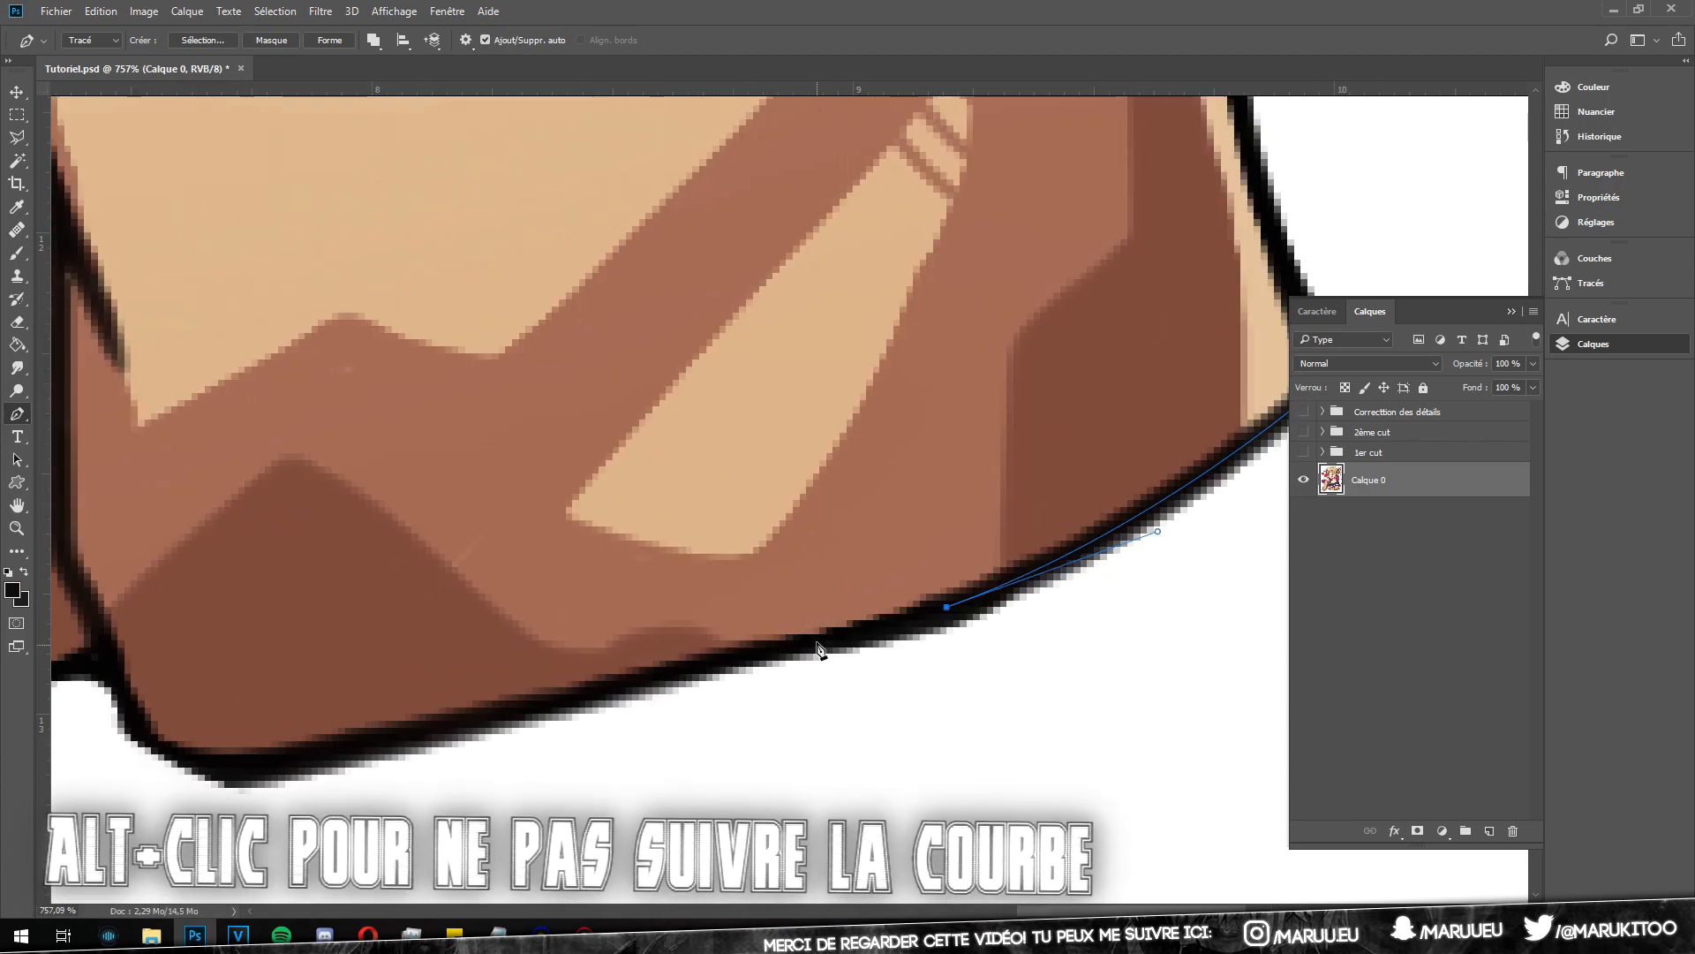
pyautogui.click(740, 655)
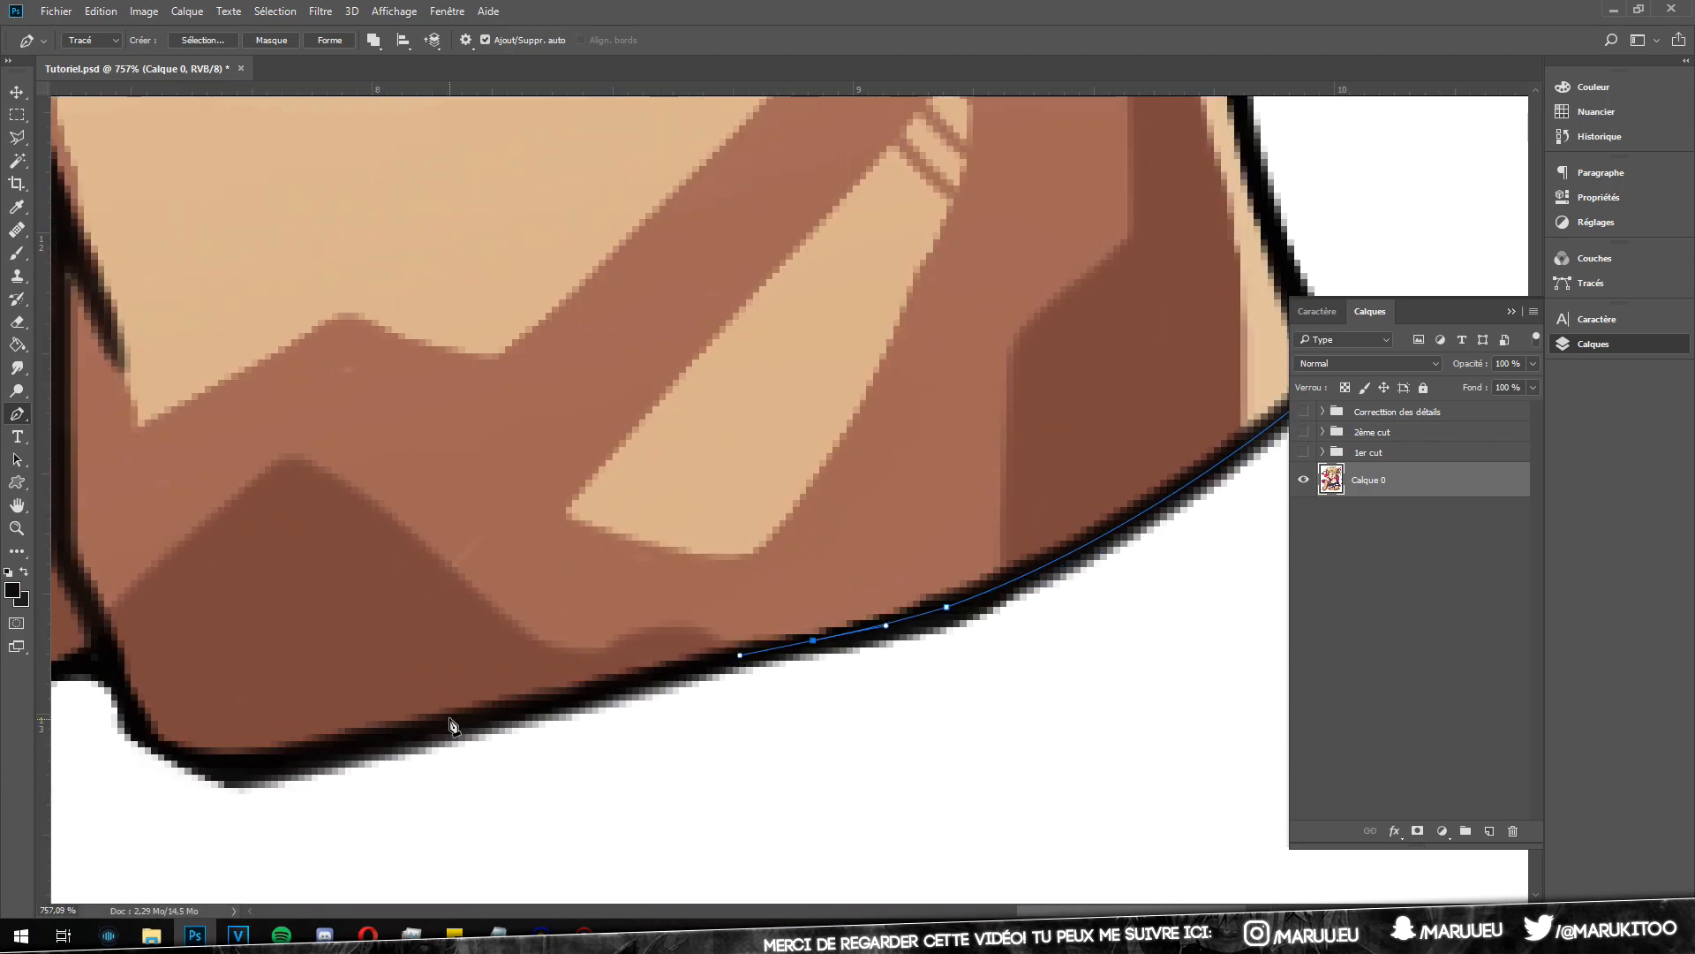
pyautogui.click(426, 734)
pyautogui.moveTo(212, 760); pyautogui.dragTo(157, 744)
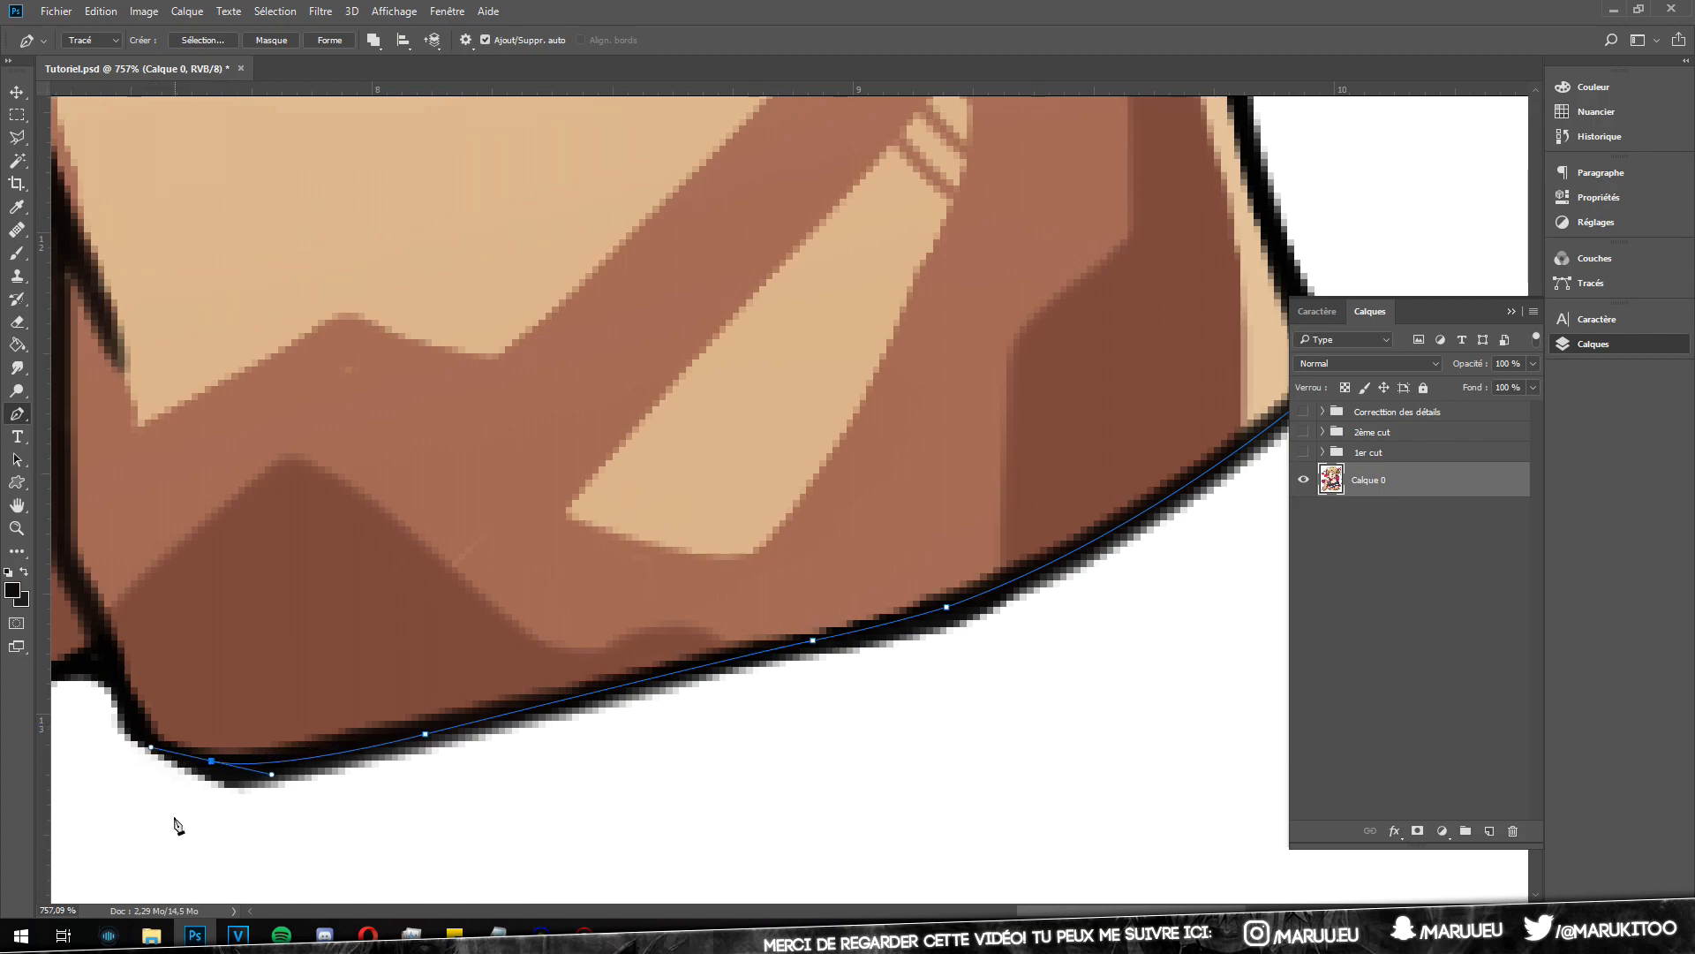
pyautogui.click(123, 686)
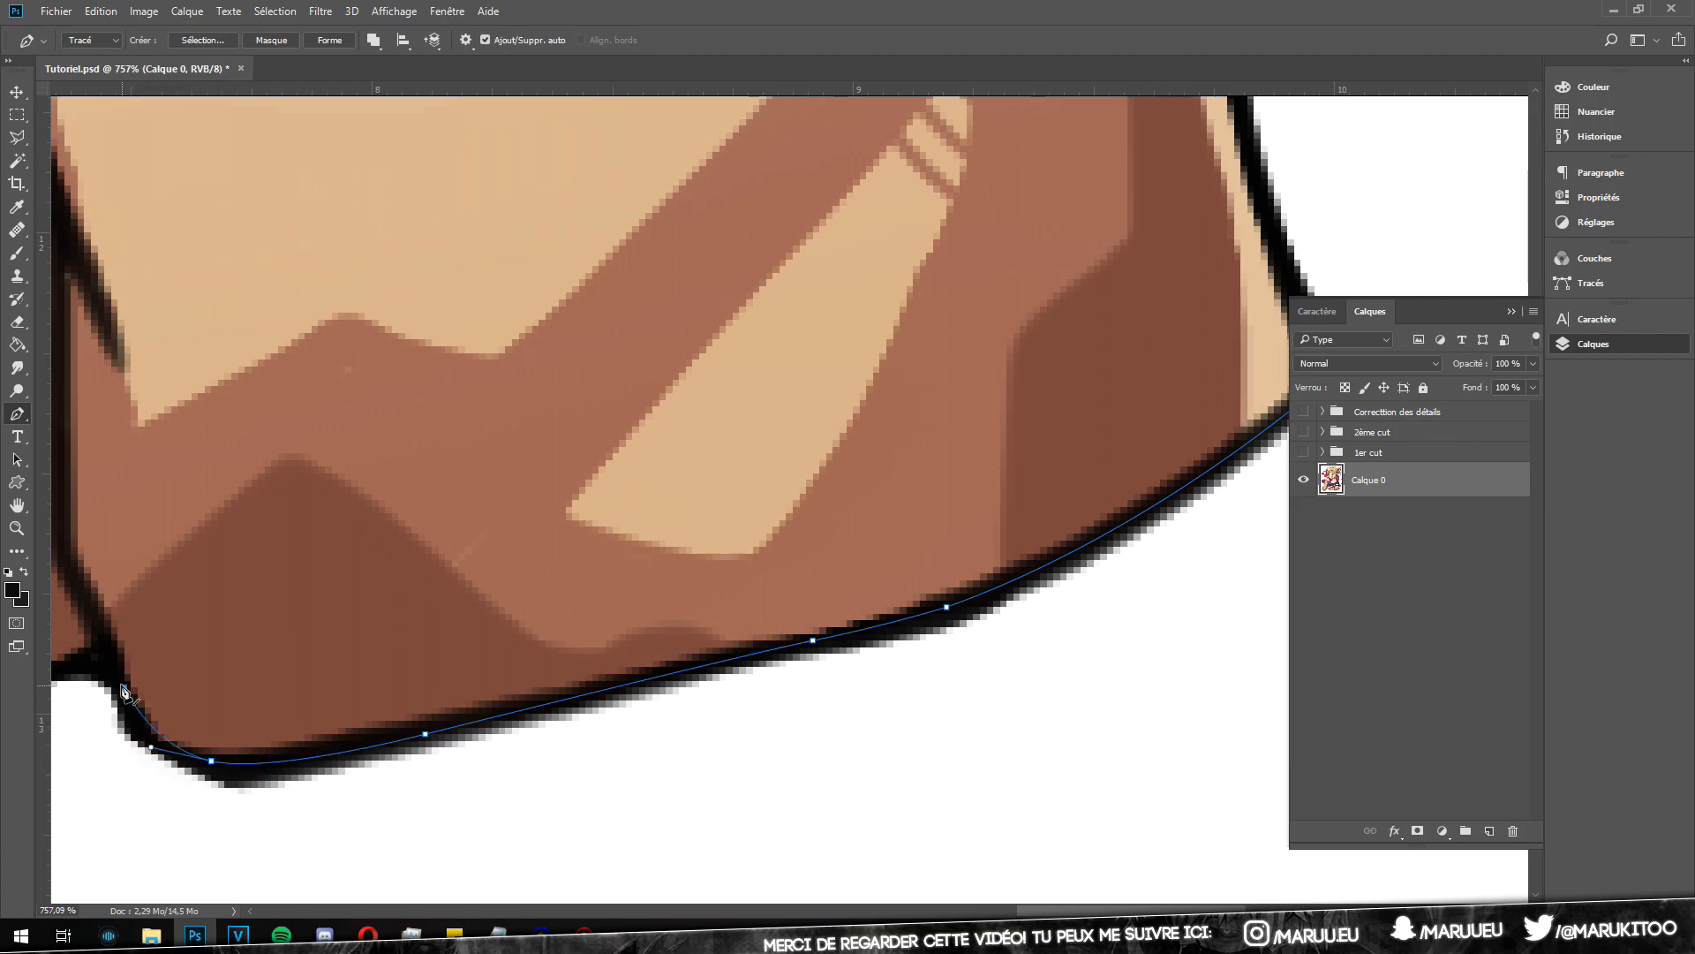
pyautogui.click(156, 730)
pyautogui.moveTo(271, 774); pyautogui.dragTo(910, 787)
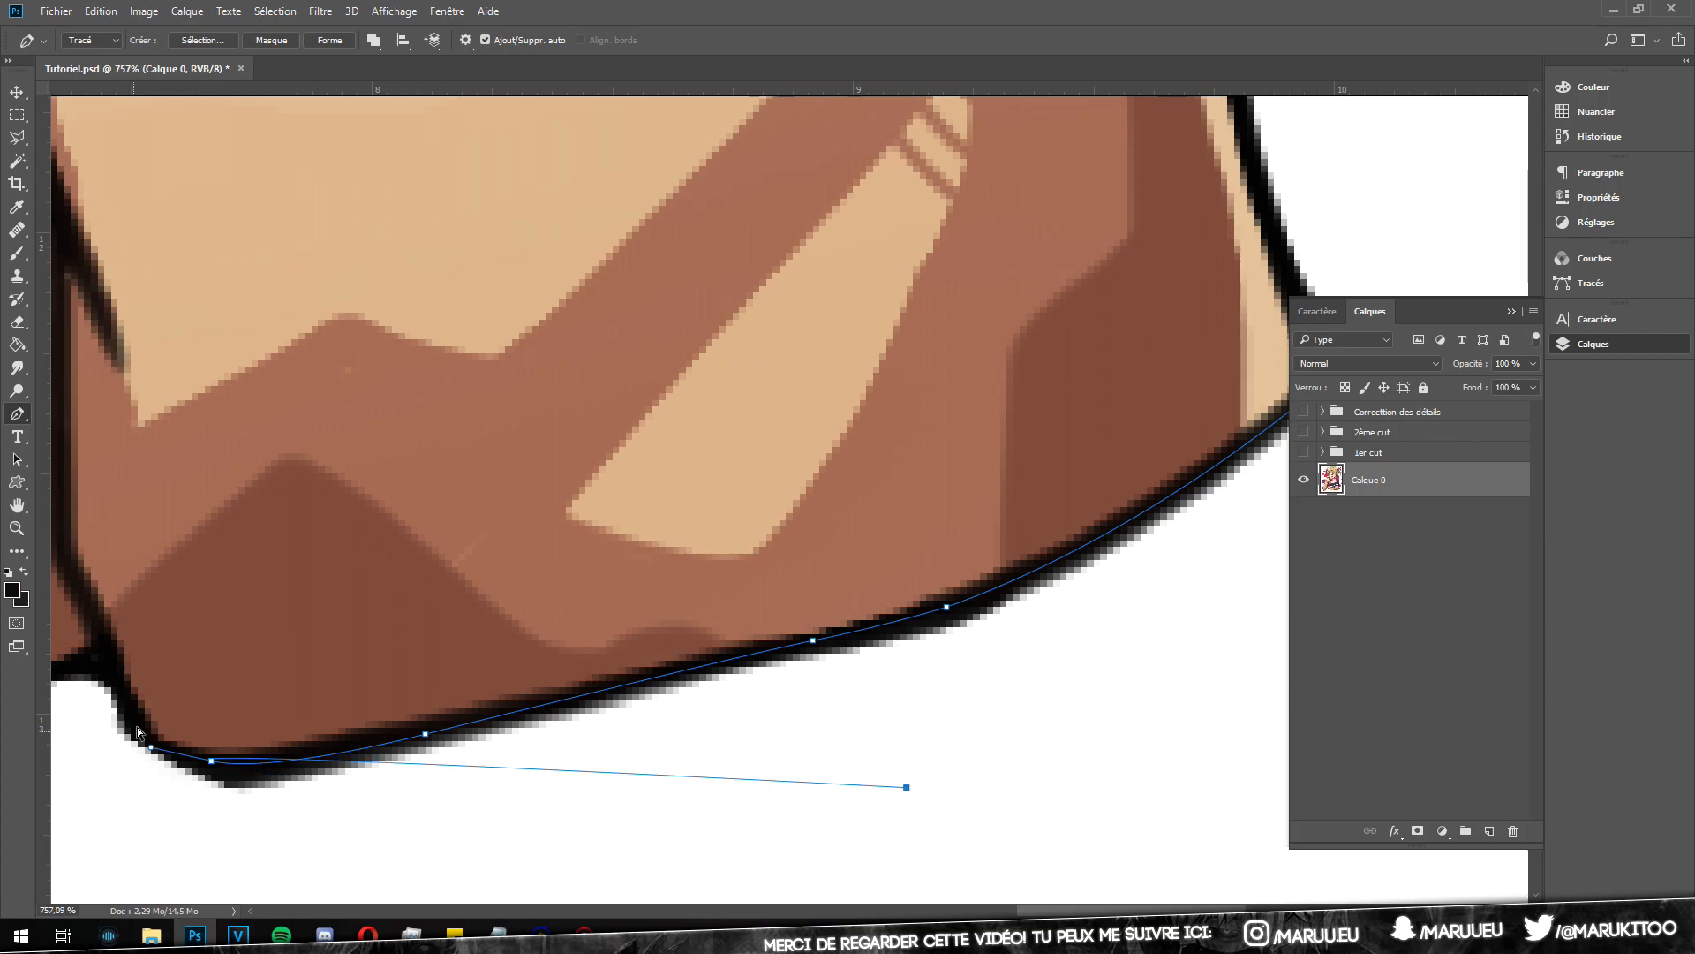
pyautogui.hotkey('ctrl', 'z')
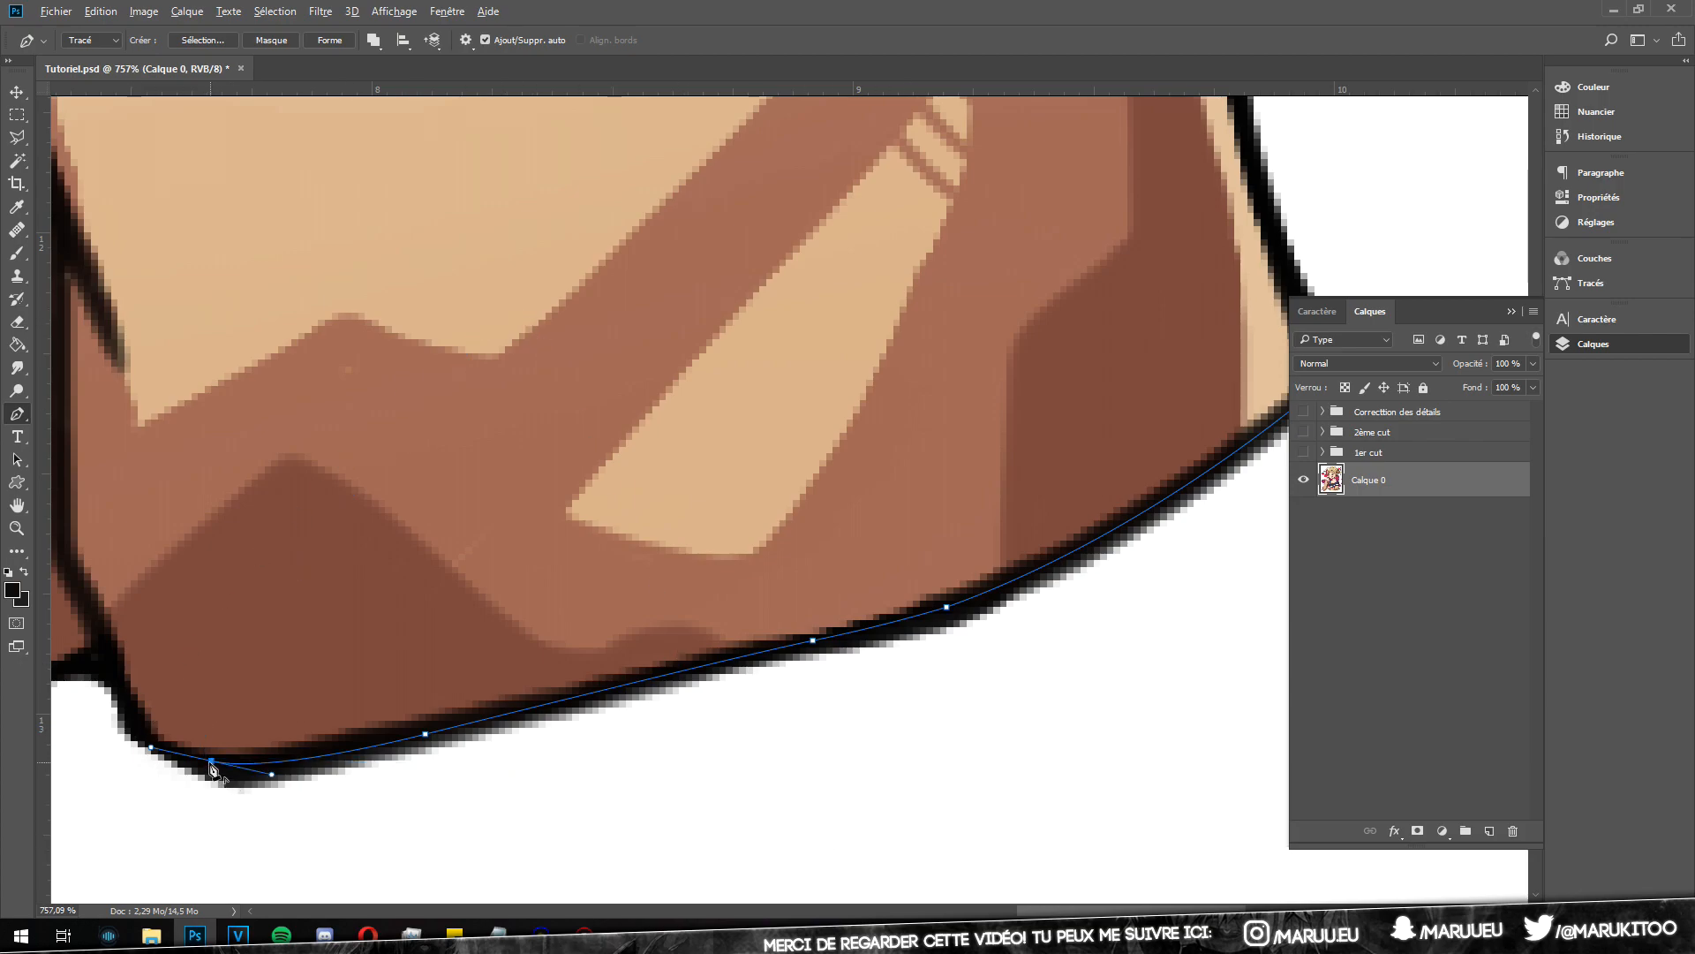
pyautogui.hscroll(-4, 453, 668)
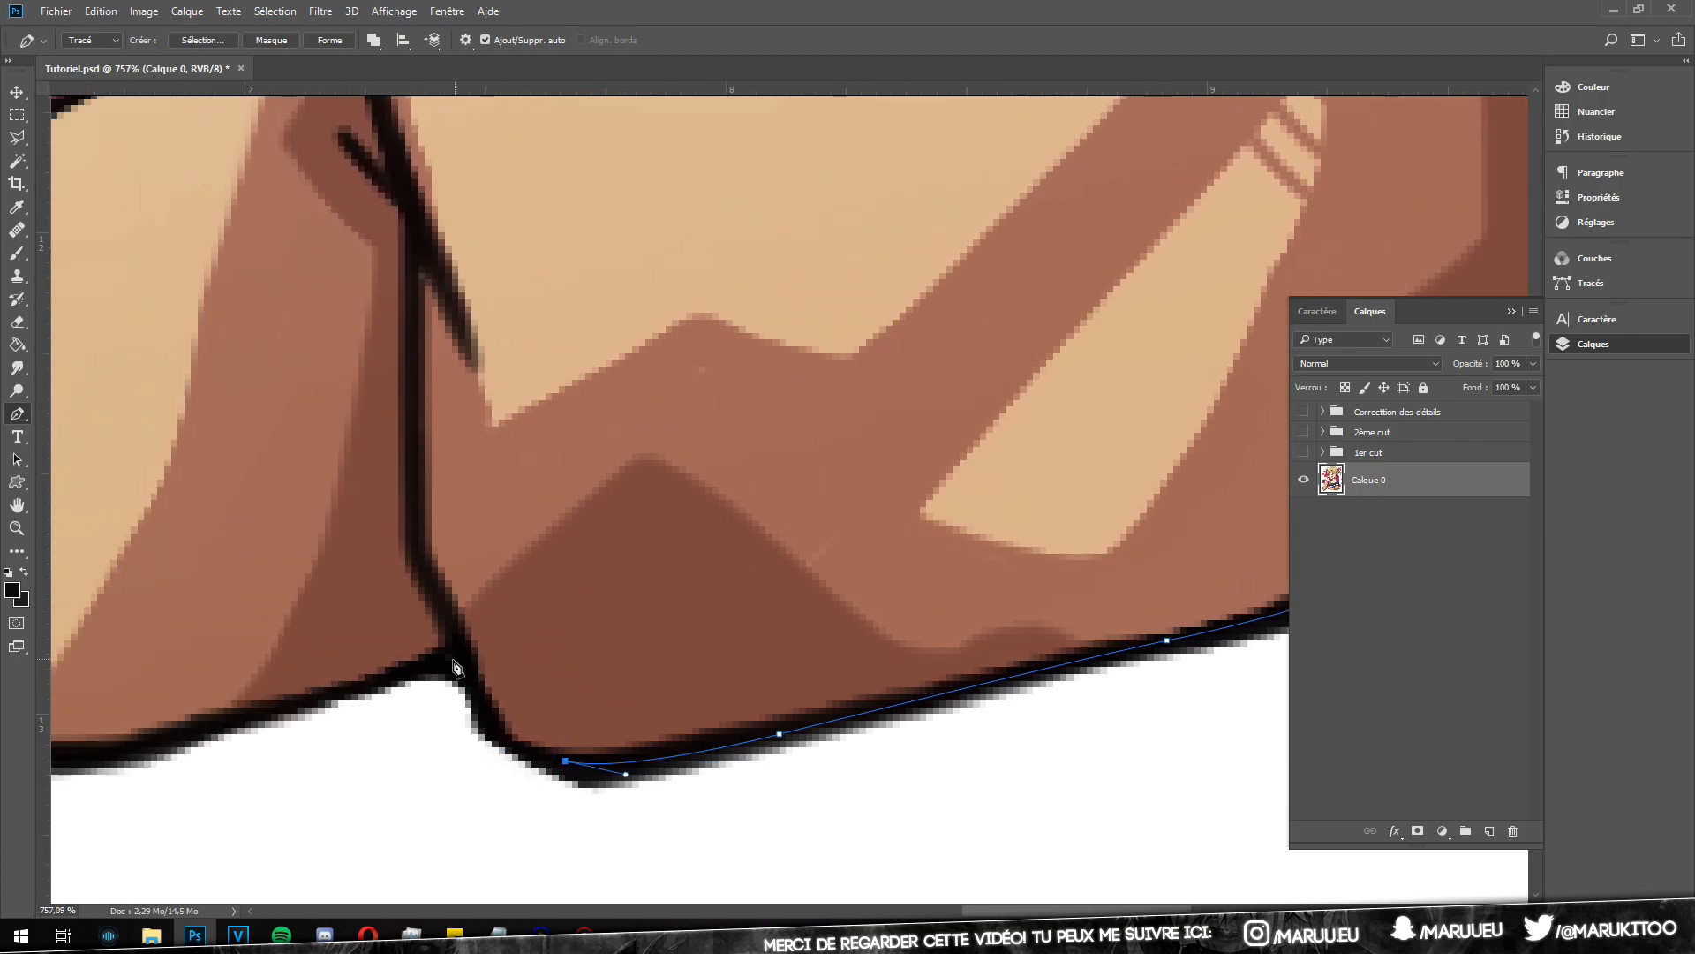
pyautogui.moveTo(626, 774); pyautogui.dragTo(821, 628)
pyautogui.hotkey('ctrl', 'z')
# Step: Curve the path up into the notch between sleeve and torso, then along the torso's lower outline with the outgoing handle removed
pyautogui.moveTo(472, 675); pyautogui.dragTo(460, 561)
pyautogui.click(472, 673)
pyautogui.moveTo(1018, 912); pyautogui.dragTo(938, 913)
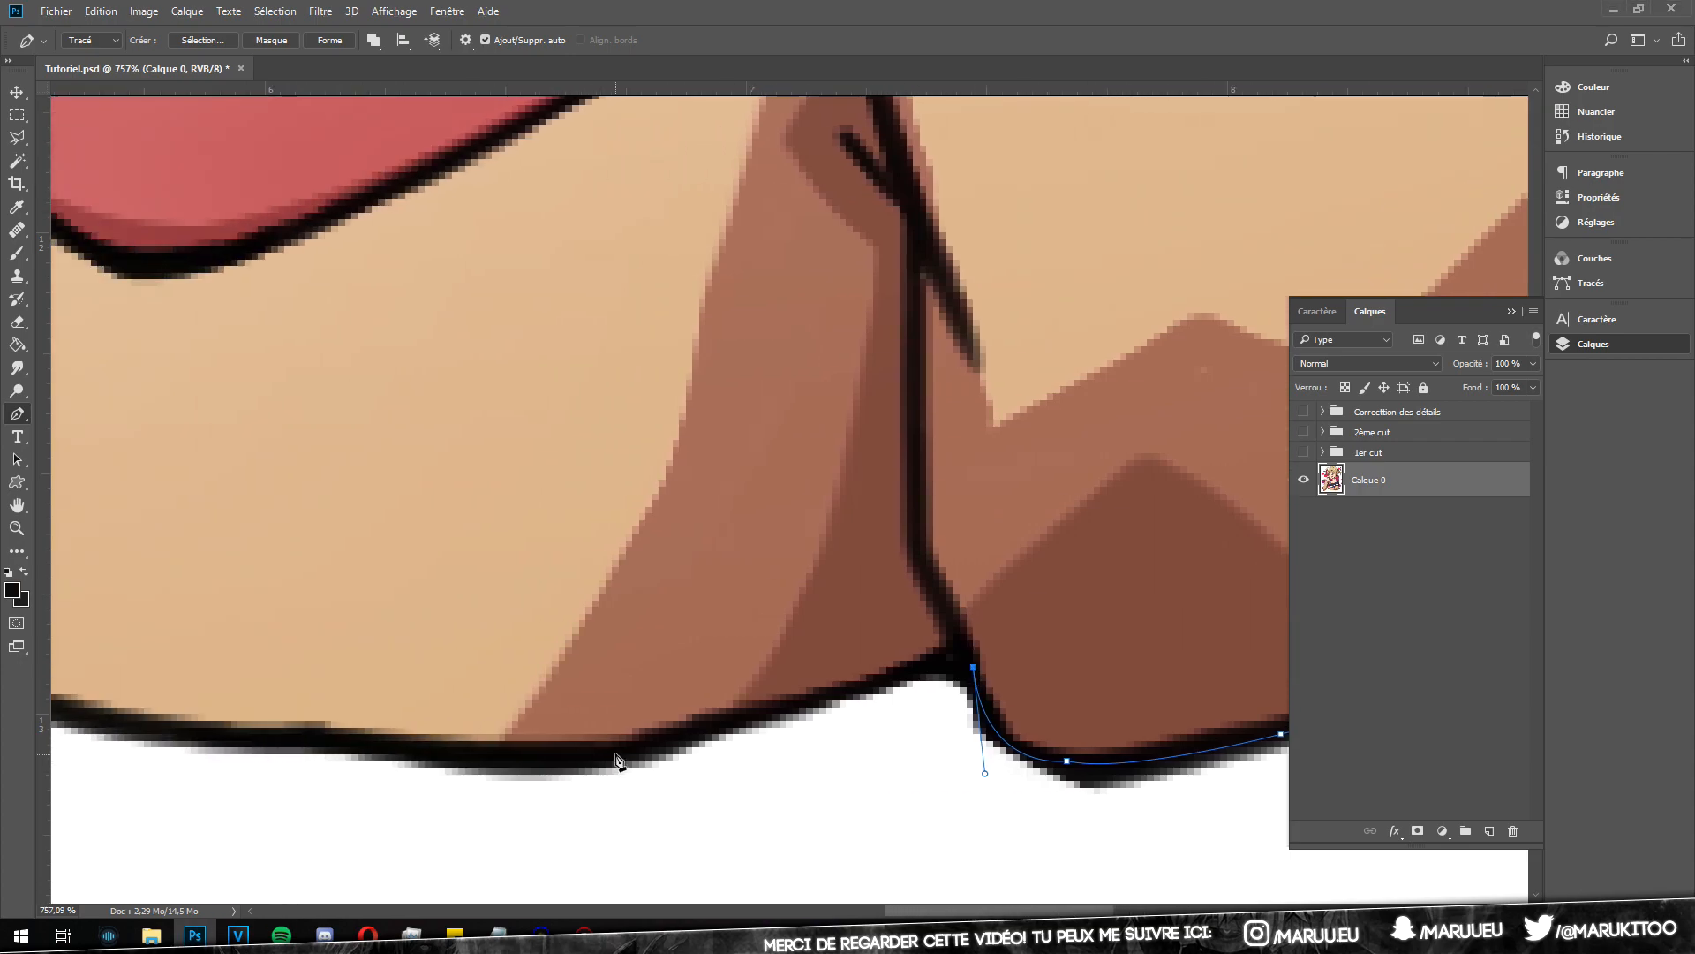
pyautogui.moveTo(612, 760); pyautogui.dragTo(387, 838)
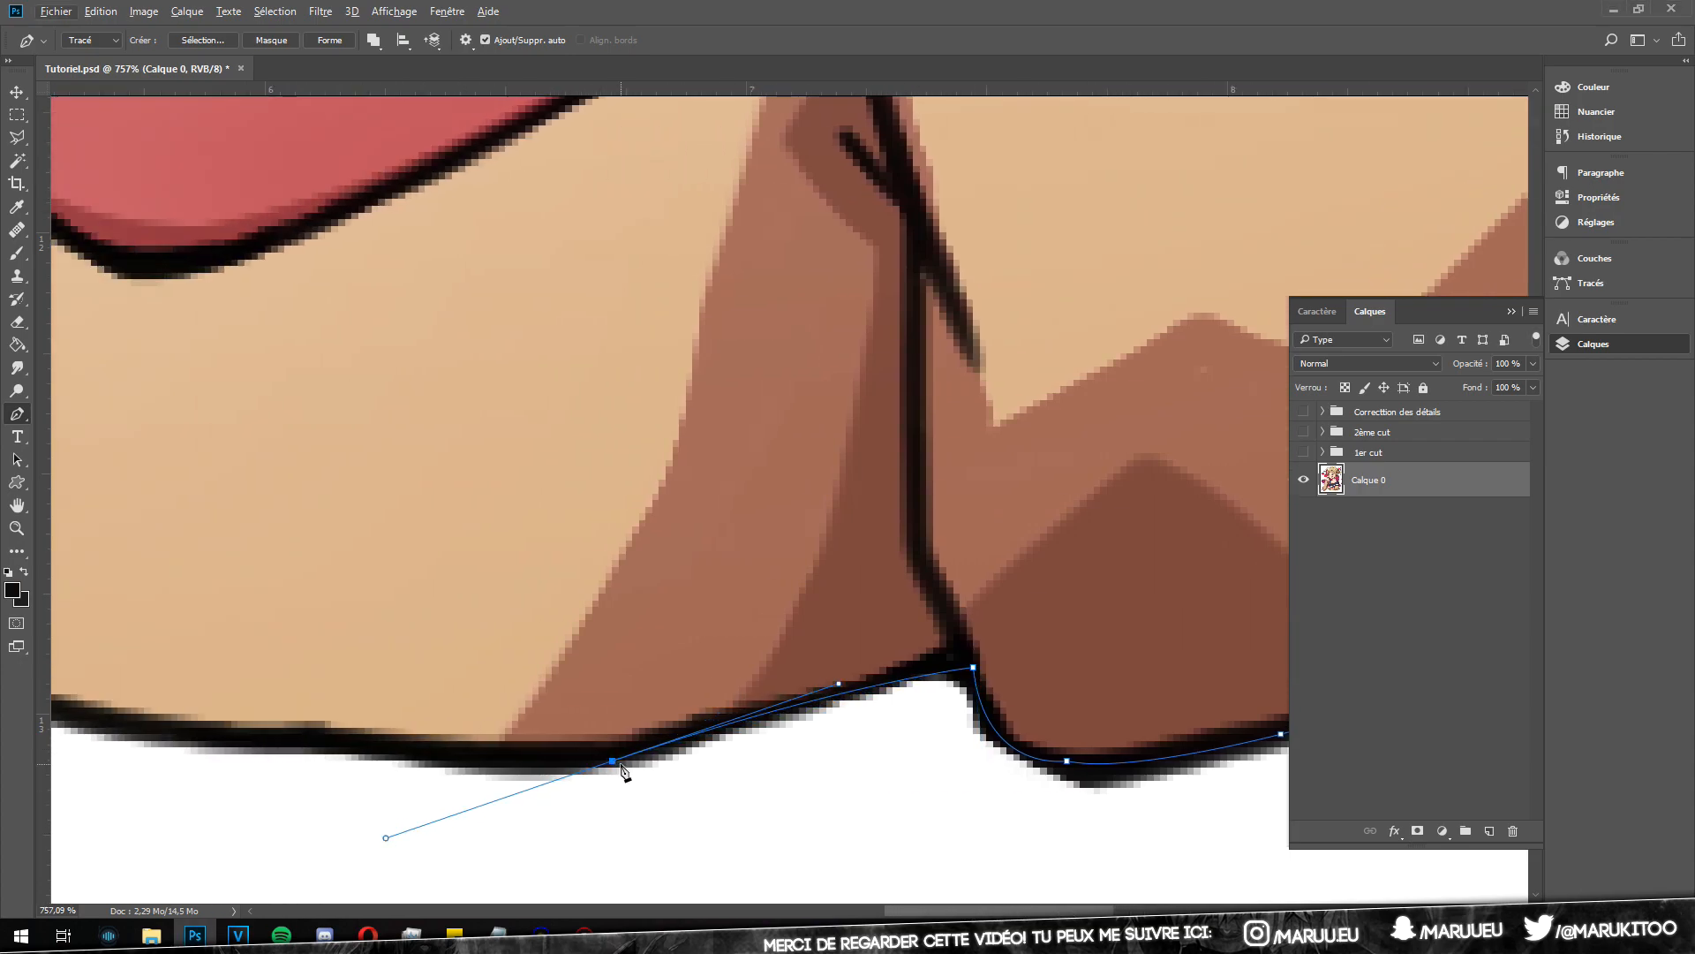
pyautogui.click(614, 761)
# Step: Extend the path along the torso's lower outline to the point where the red fabric meets the beige sweater
pyautogui.hscroll(-5, 958, 879)
pyautogui.moveTo(796, 753); pyautogui.dragTo(742, 747)
pyautogui.click(569, 740)
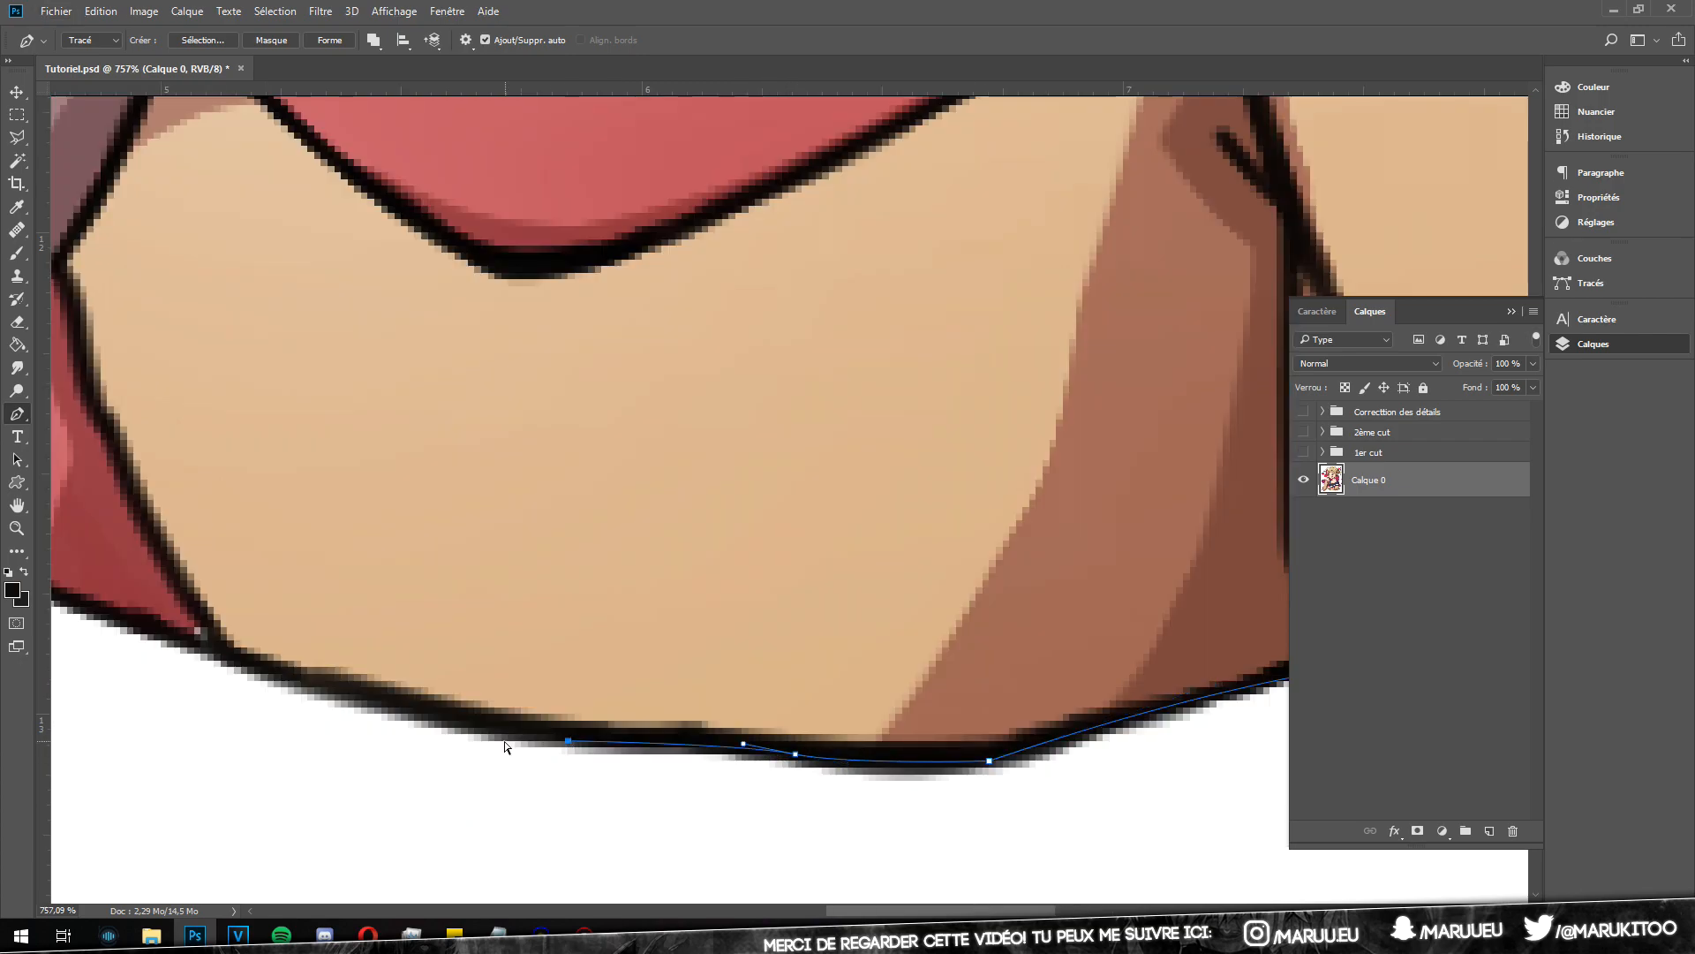
pyautogui.hotkey('ctrl', 'z')
pyautogui.click(535, 734)
pyautogui.moveTo(221, 654); pyautogui.dragTo(179, 632)
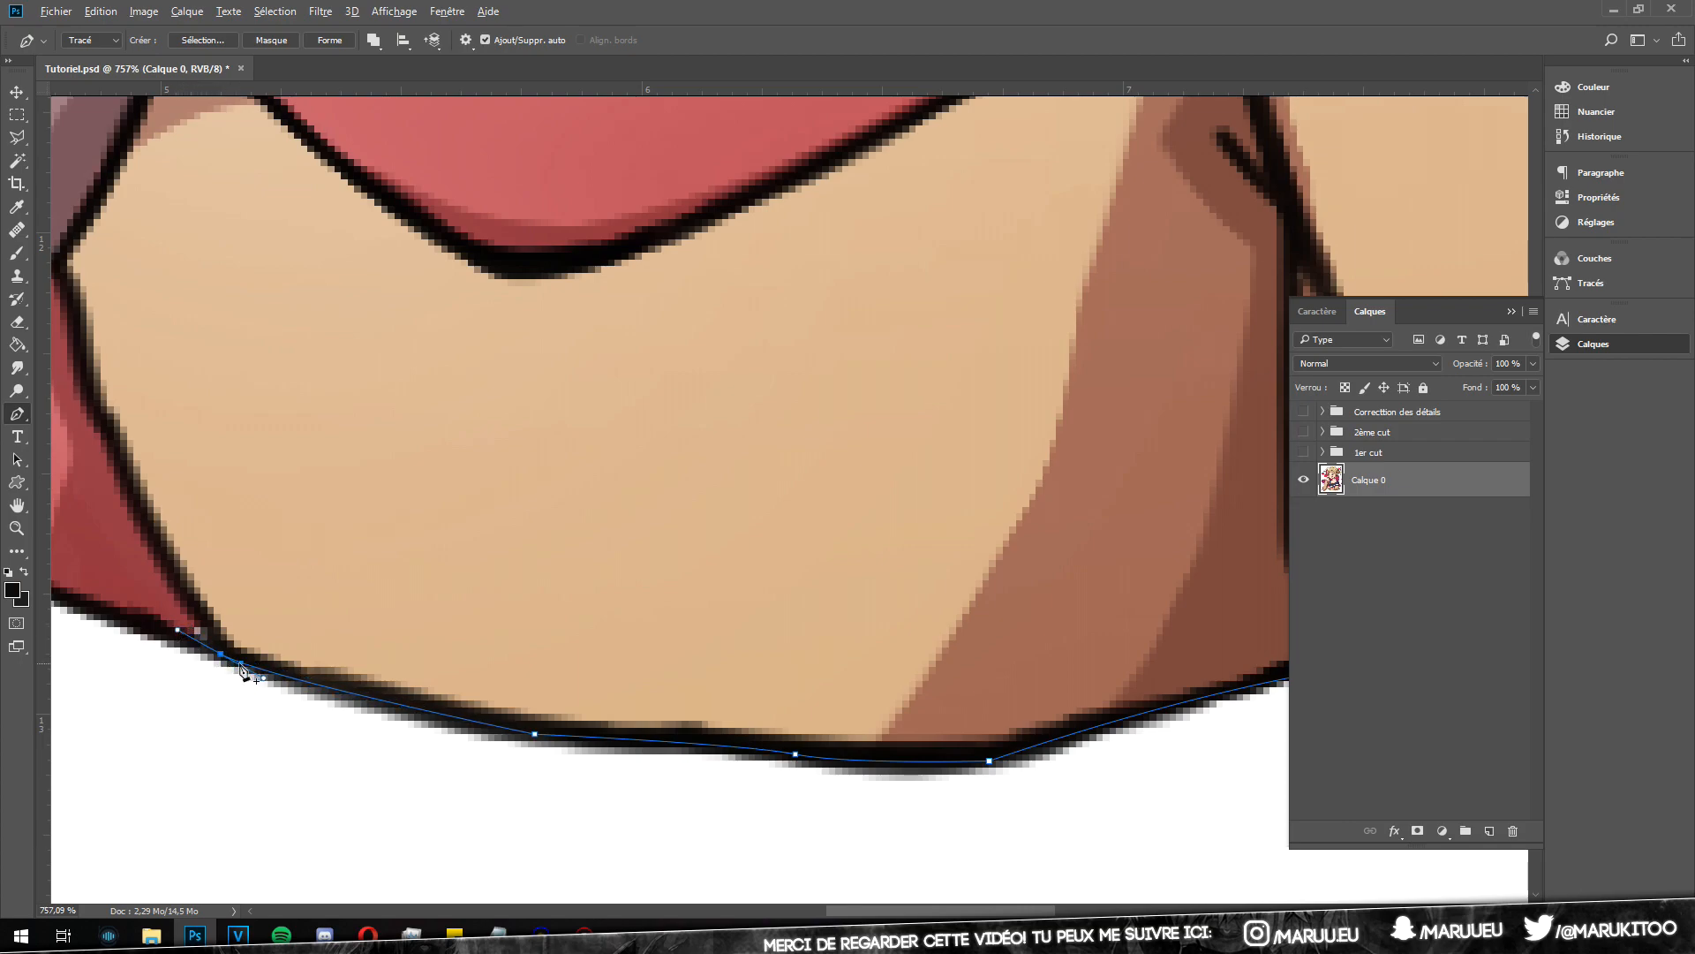
pyautogui.press('alt')
pyautogui.moveTo(898, 914); pyautogui.dragTo(845, 905)
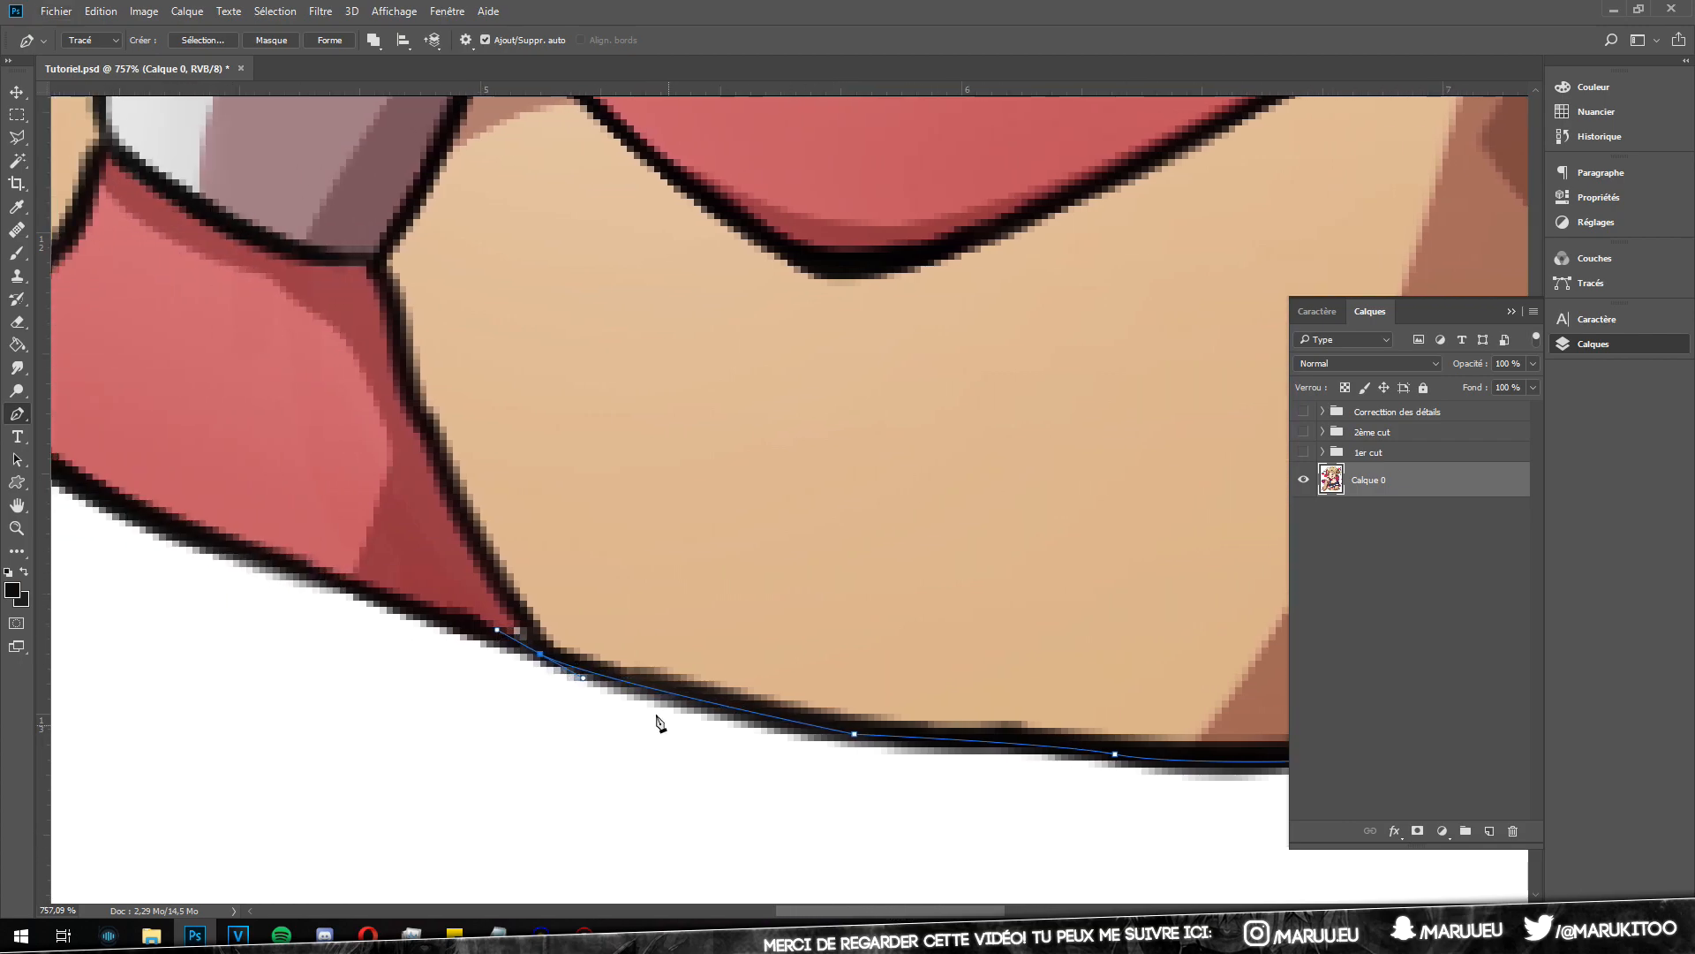
pyautogui.press('alt')
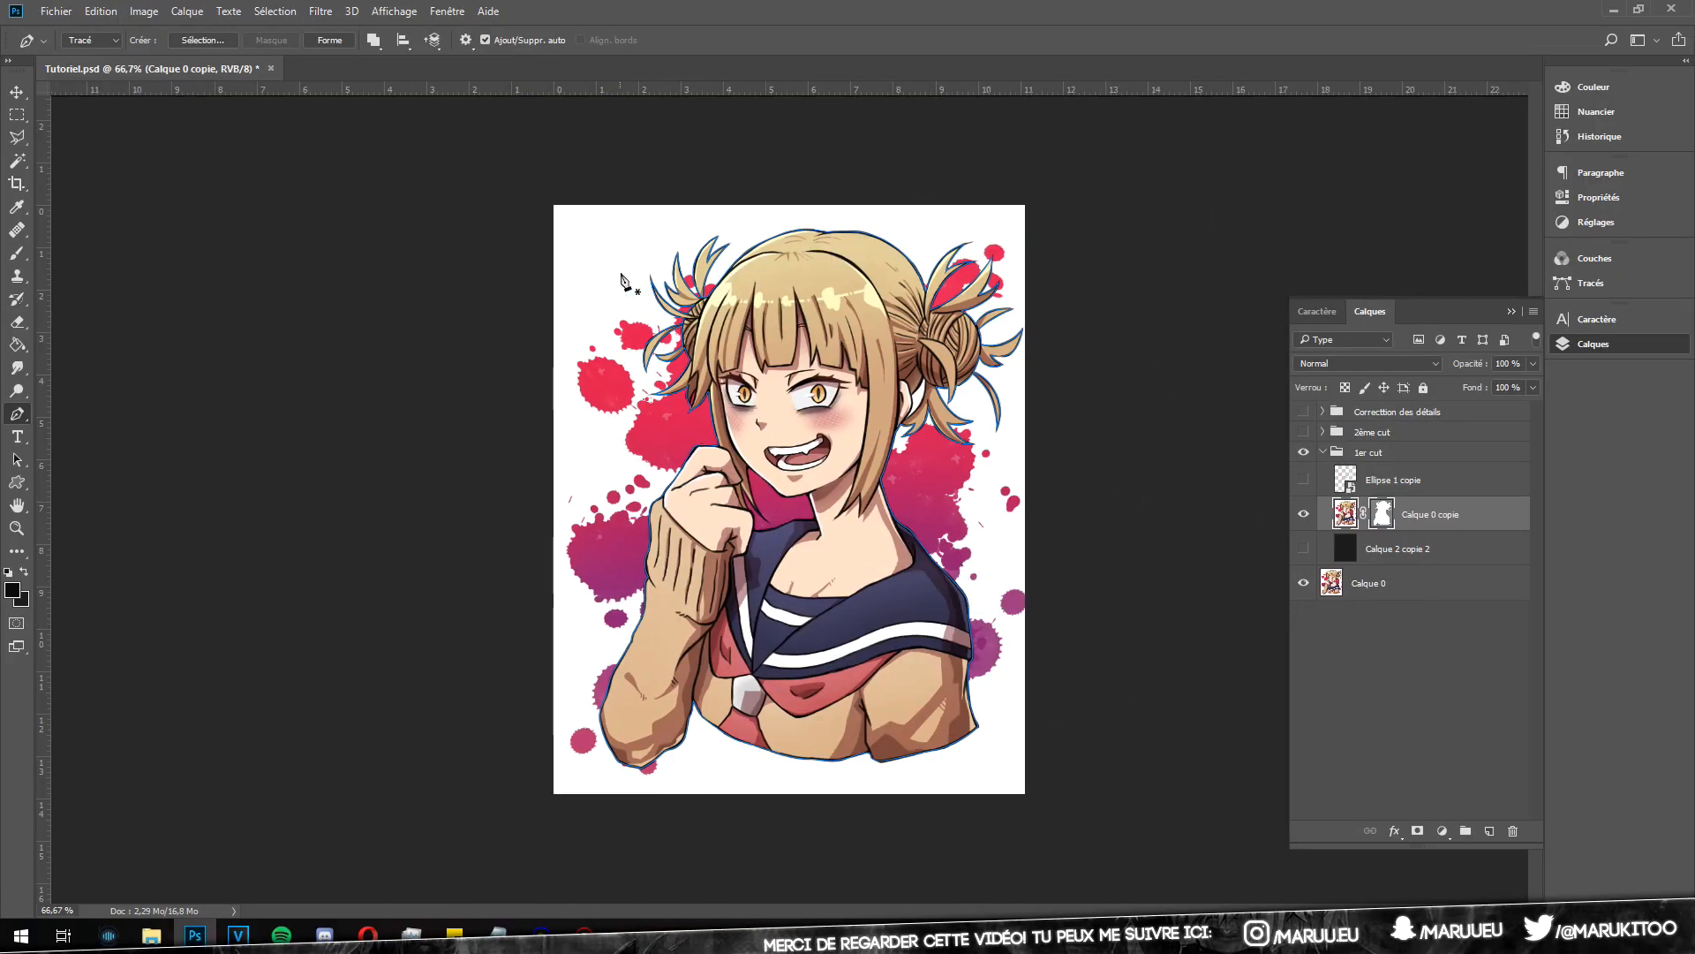
# Step: Hide the original Calque 0 layer and show the dark Calque 2 copie 2 layer behind the masked character
pyautogui.rightClick(717, 363)
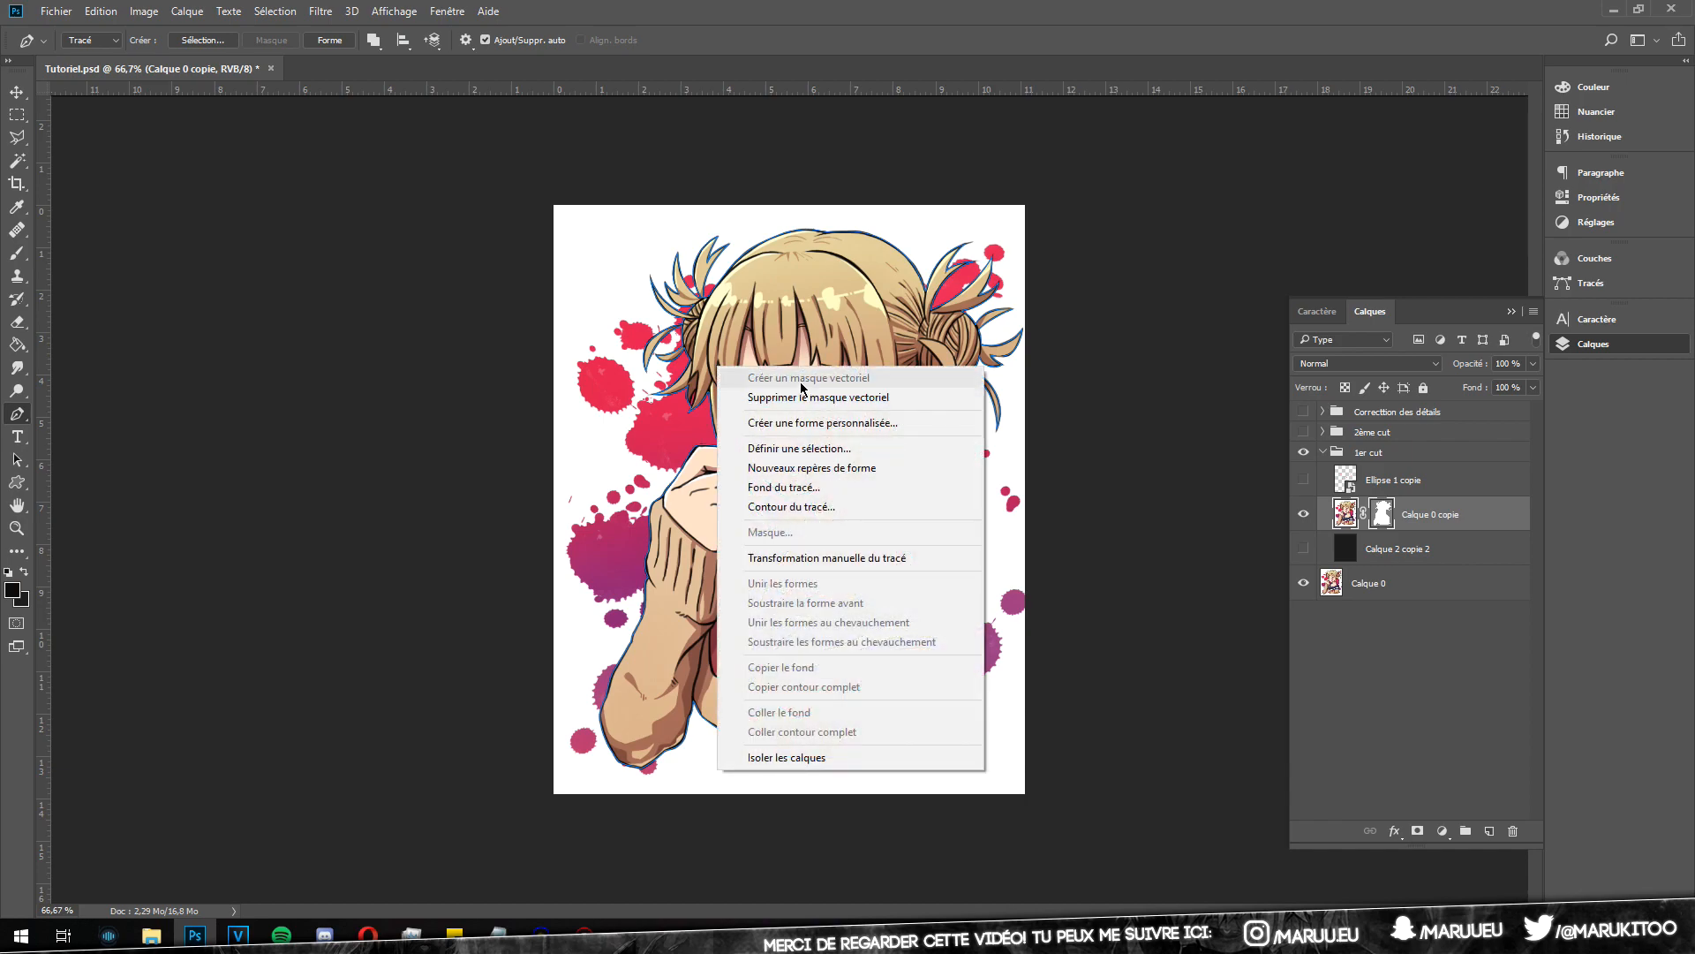
pyautogui.click(1353, 545)
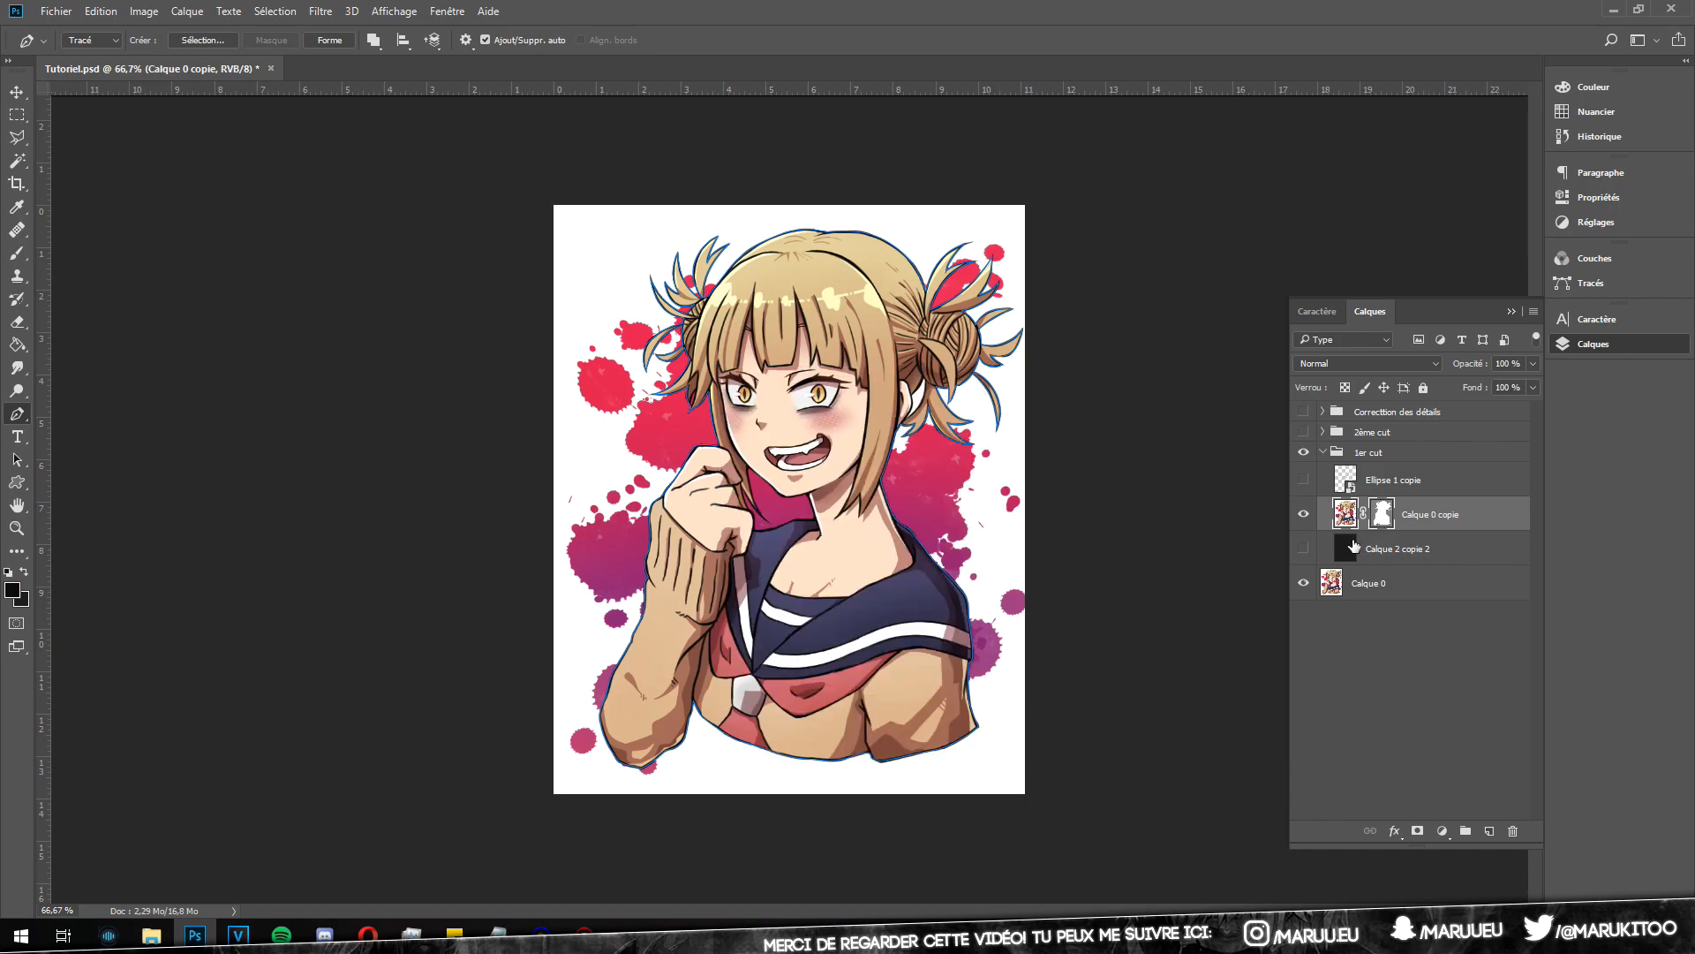
pyautogui.click(1303, 585)
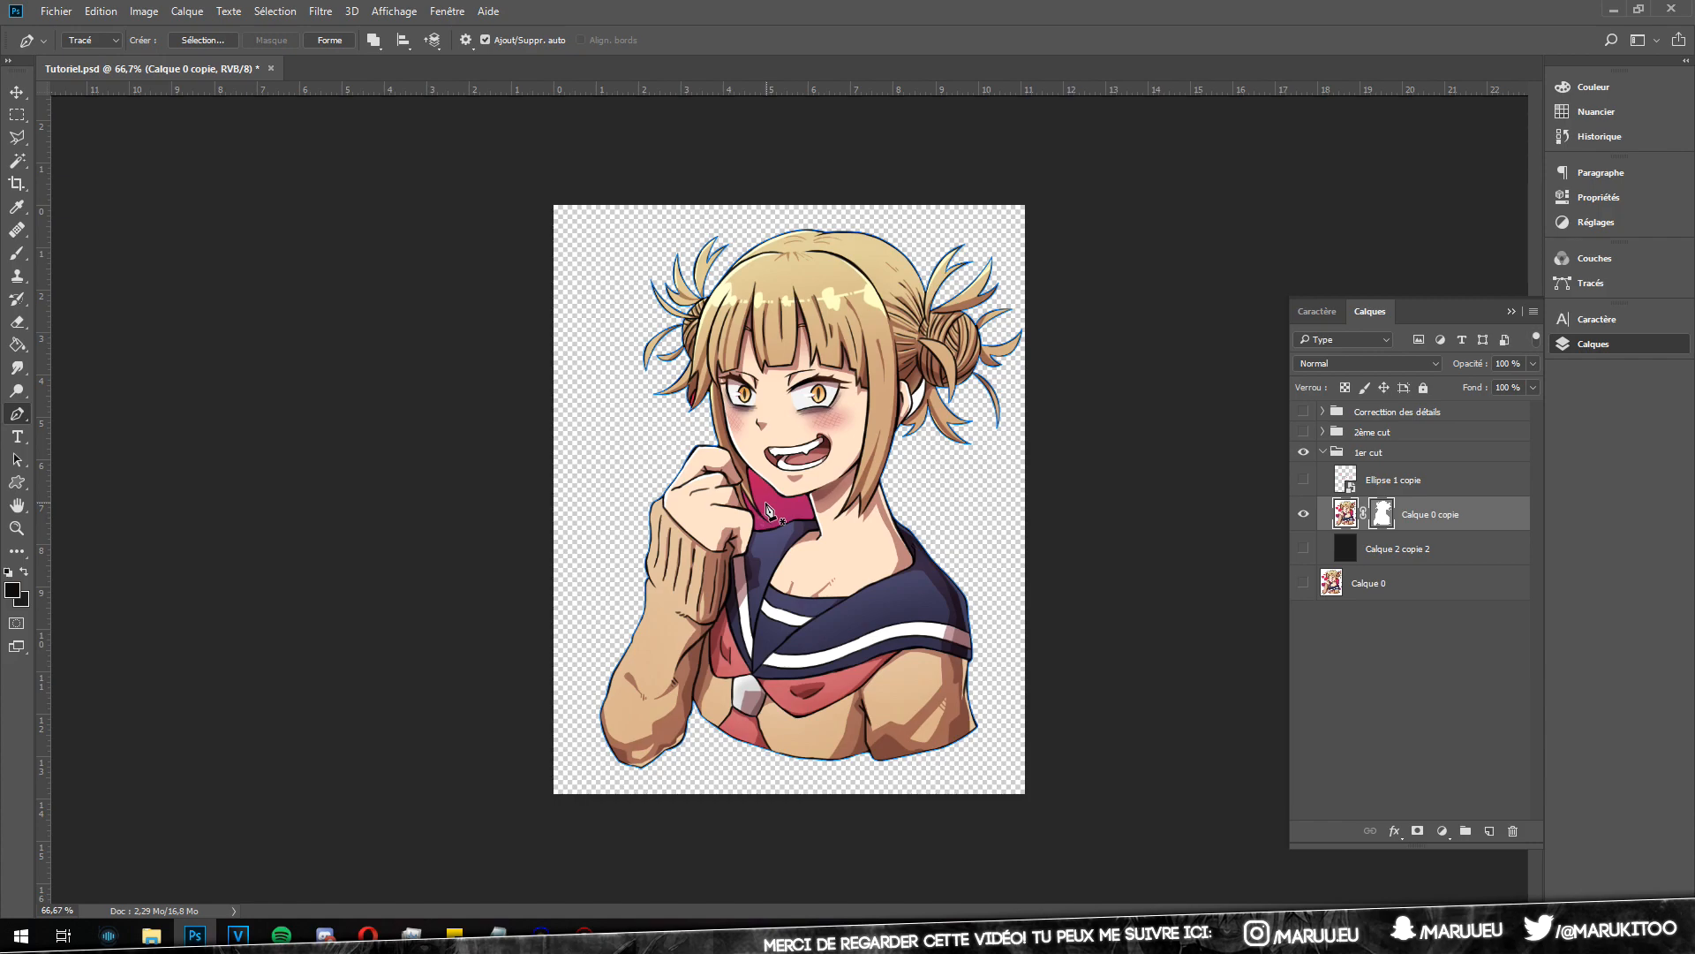
pyautogui.click(1392, 550)
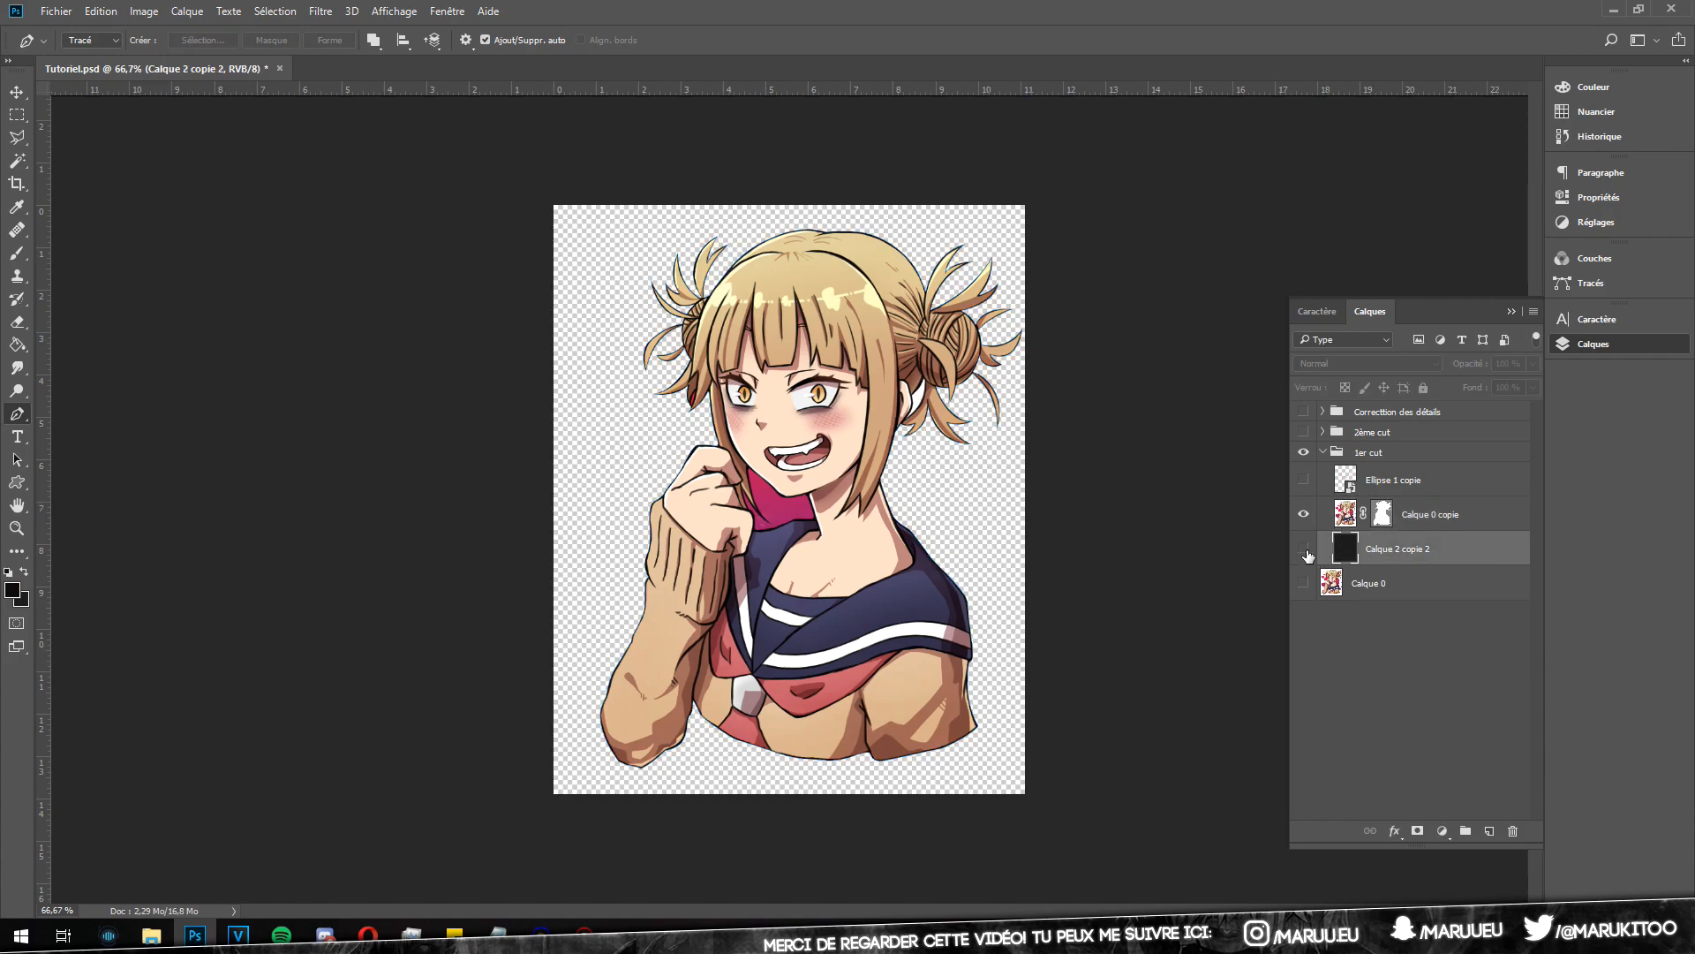
pyautogui.click(1304, 549)
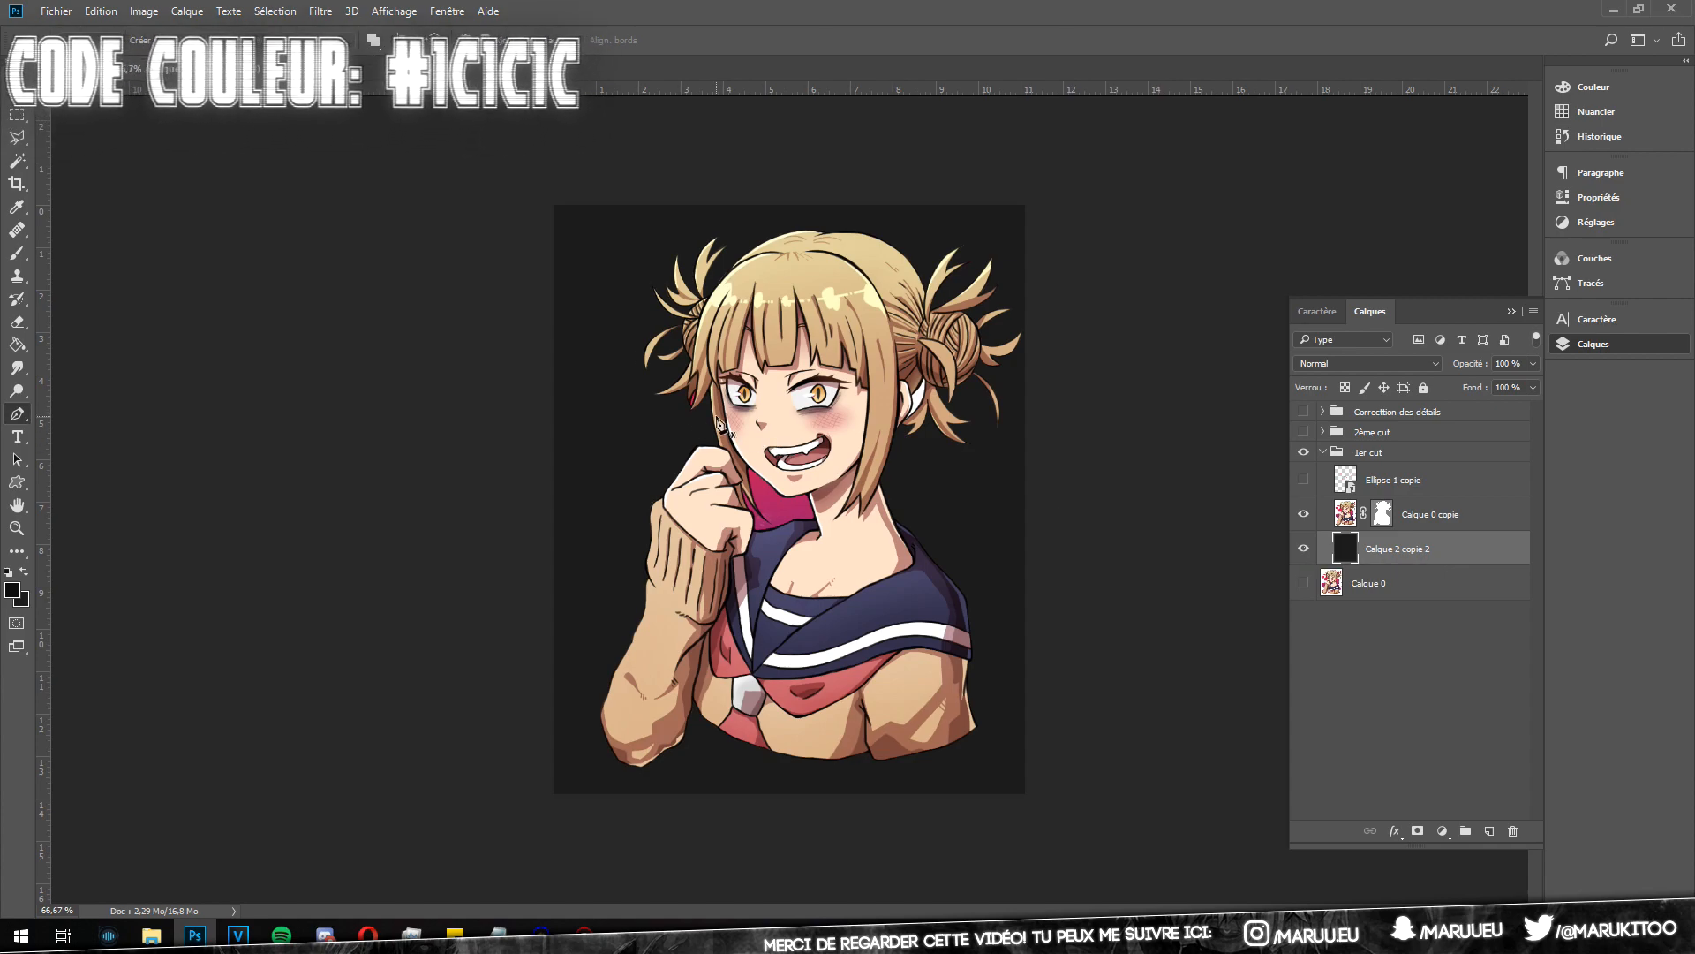
# Step: Examine the cut-out's edges around the hand, face and hair against the dark background
pyautogui.scroll(5, 711, 432)
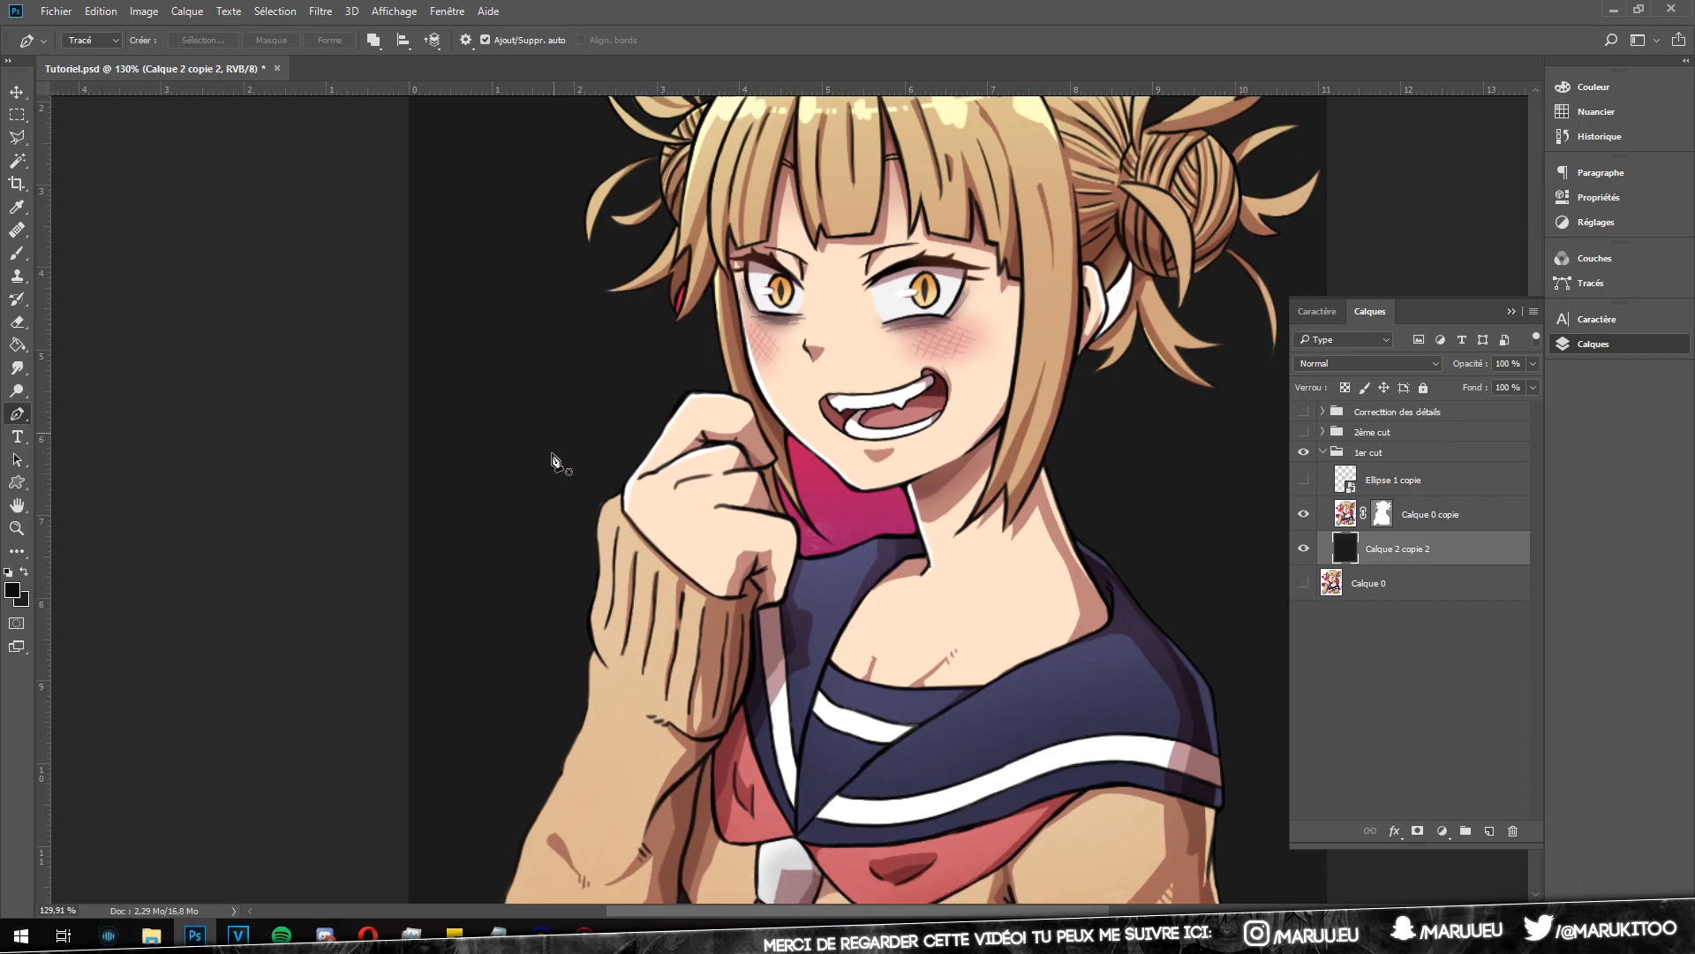
pyautogui.scroll(4, 553, 462)
pyautogui.scroll(-3, 670, 416)
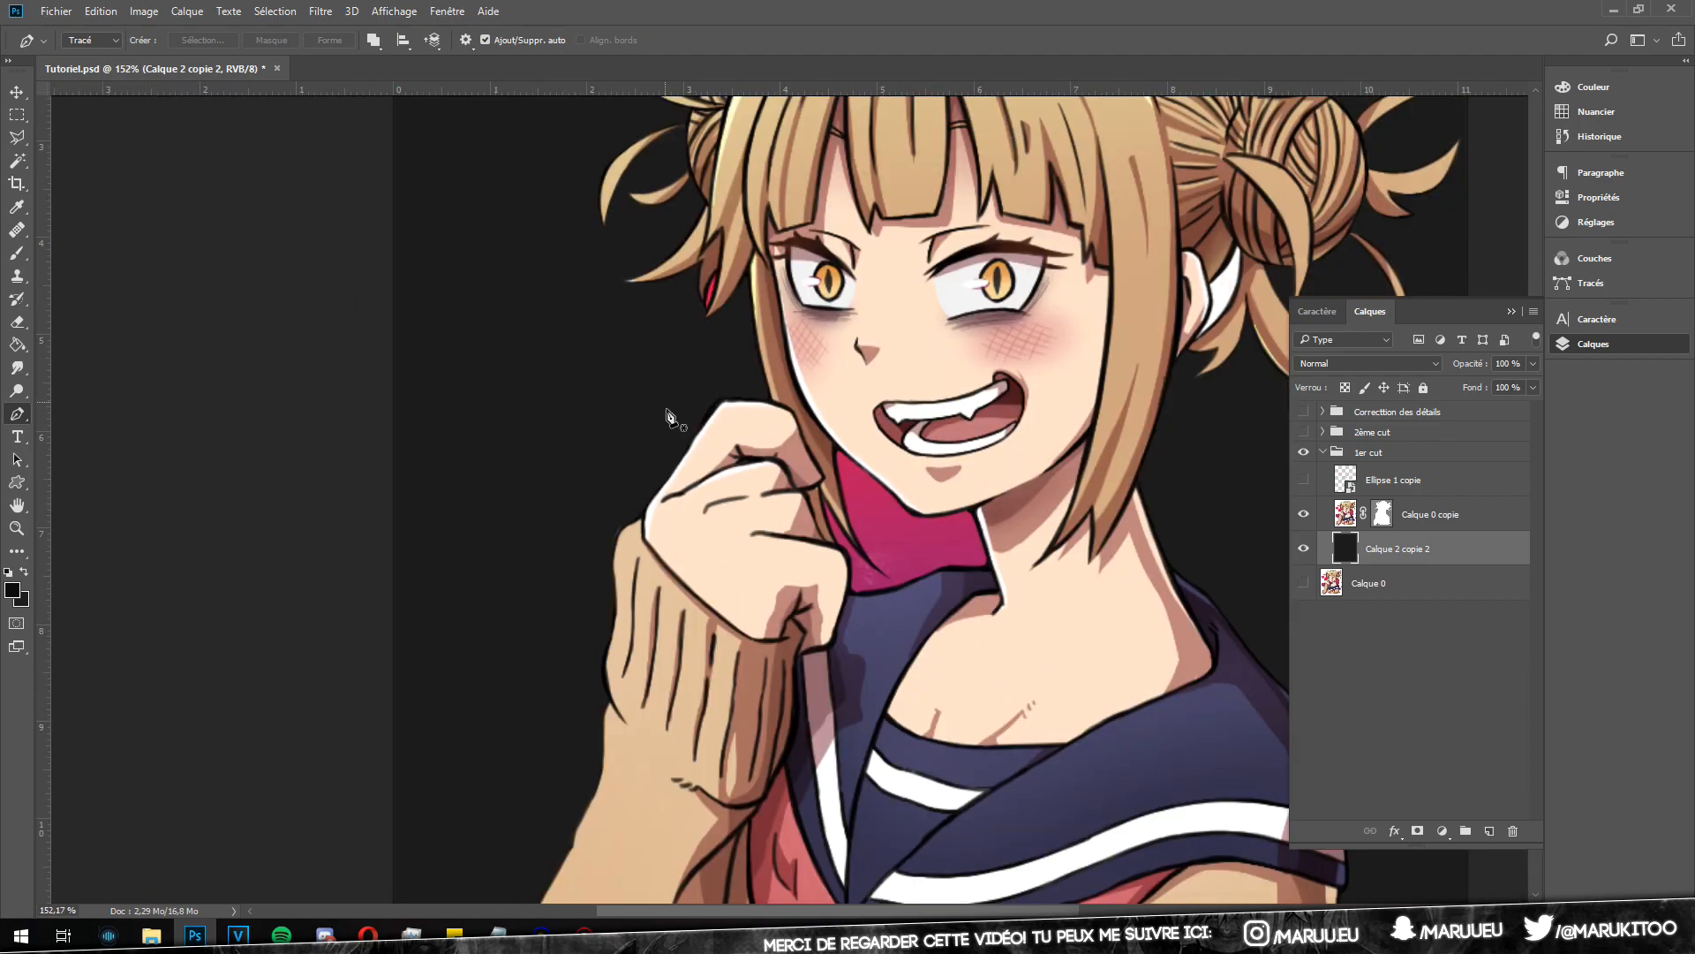
pyautogui.scroll(3, 724, 245)
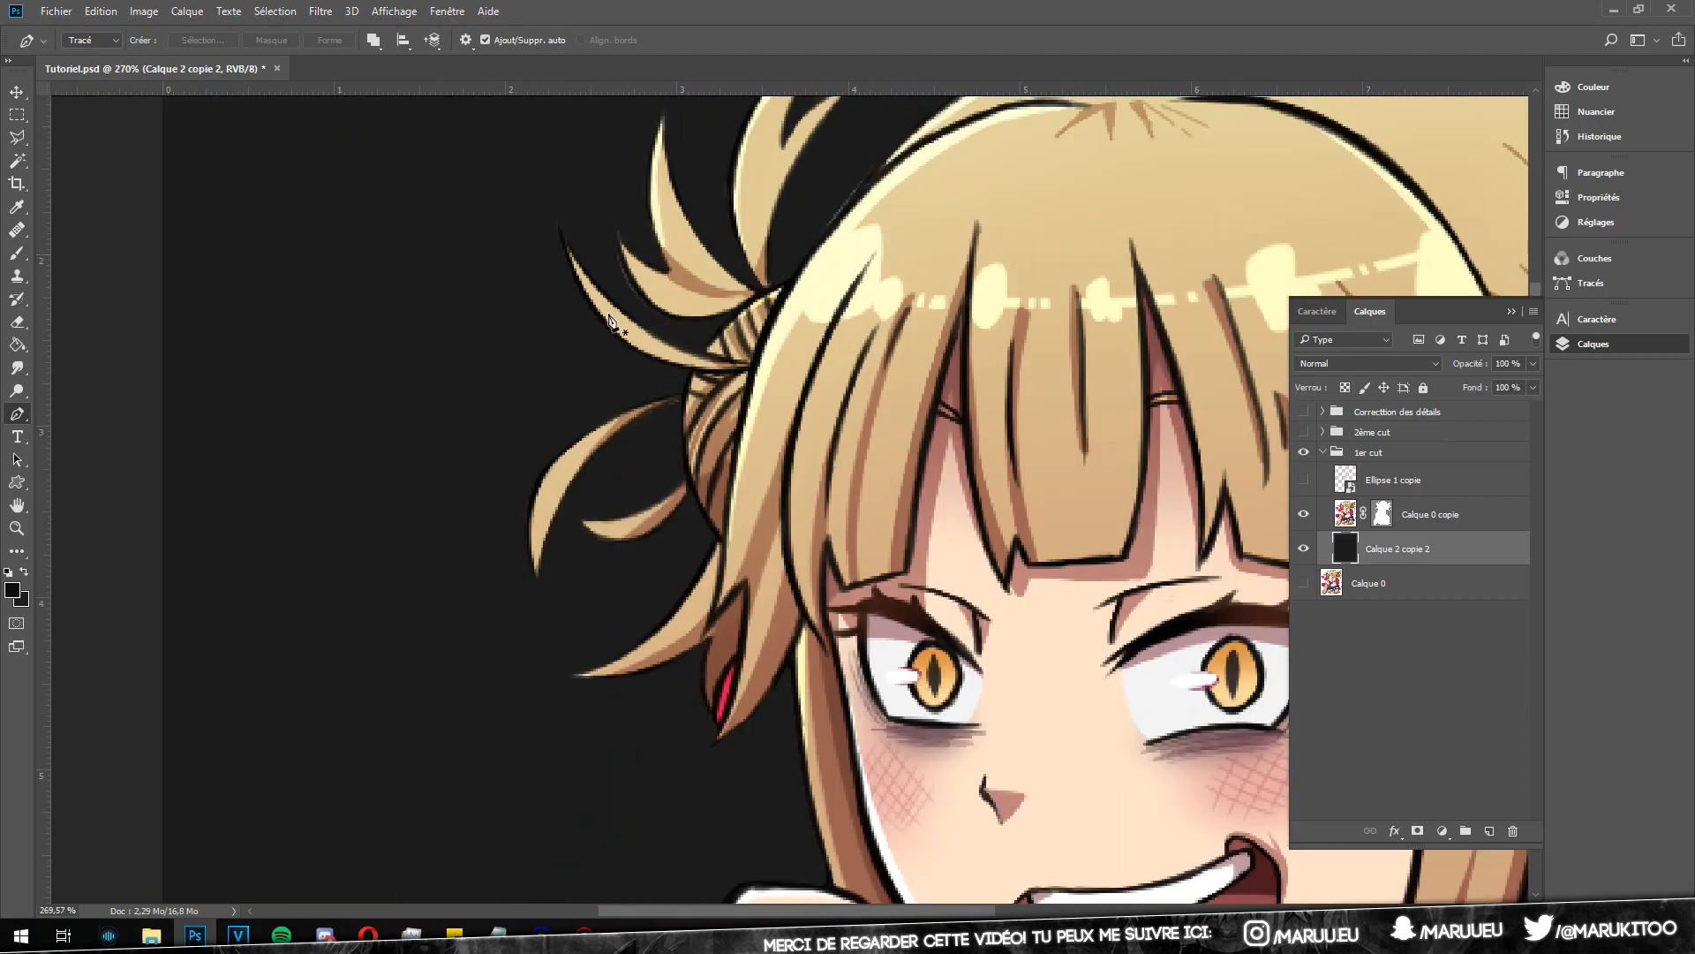
pyautogui.scroll(-5, 878, 354)
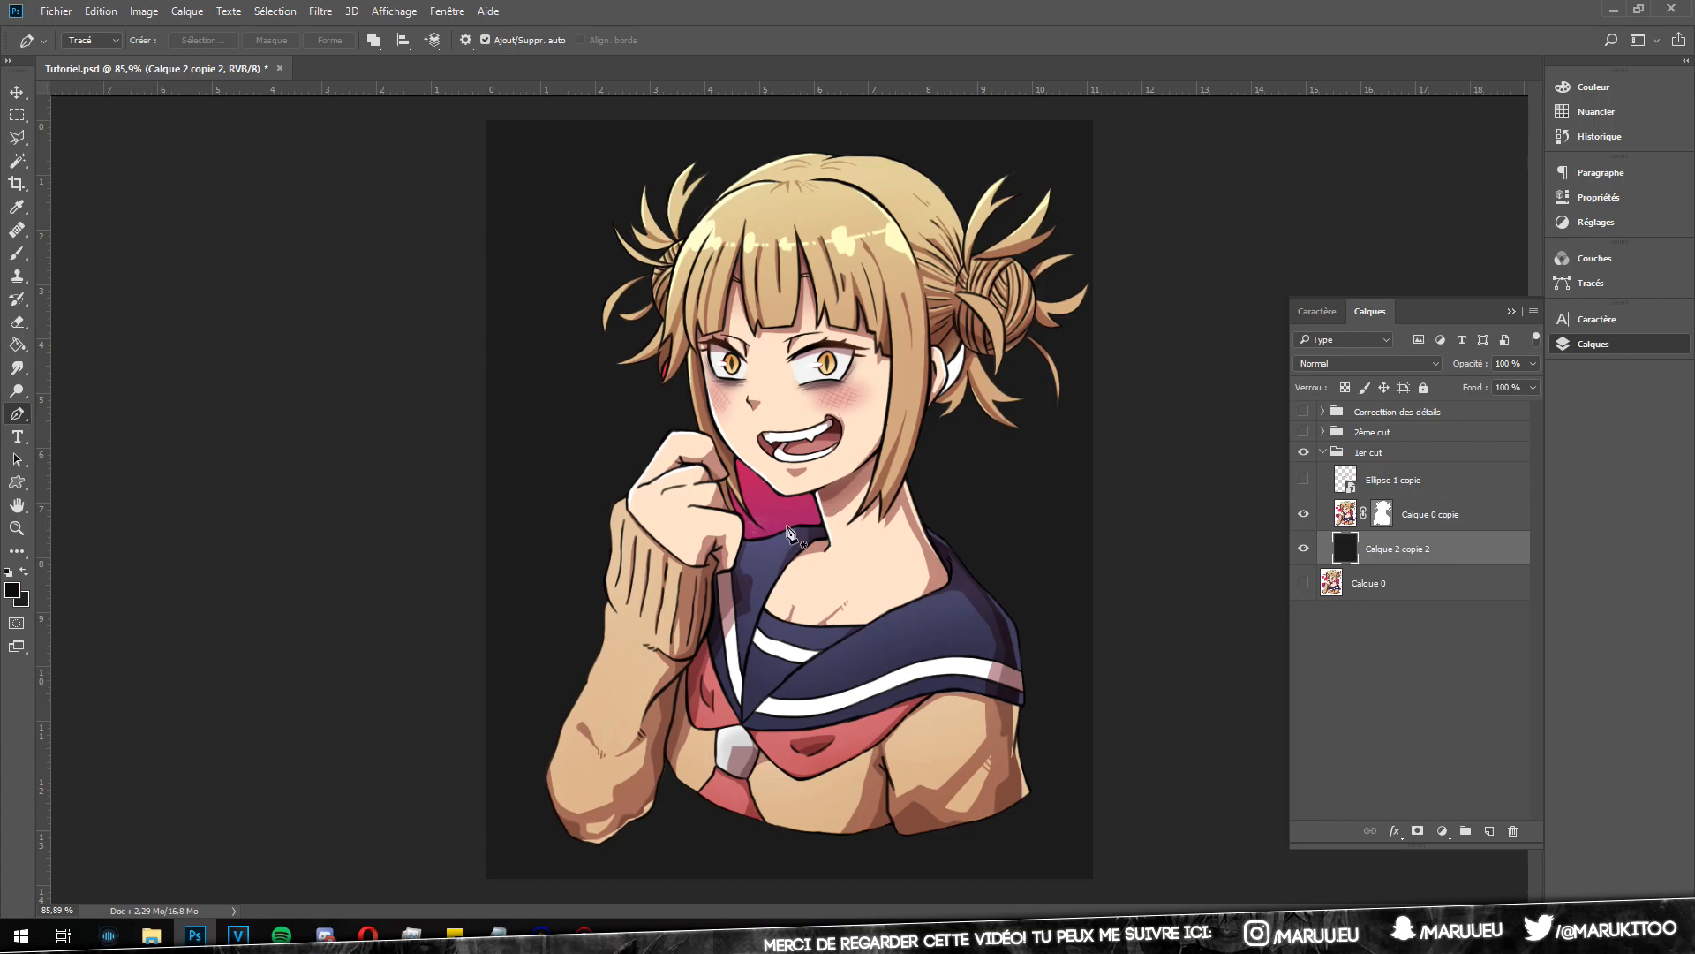
# Step: Show the Ellipse 1 copie marker circles and rasterize the vector mask of the Calque 0 copie layer
pyautogui.click(1303, 480)
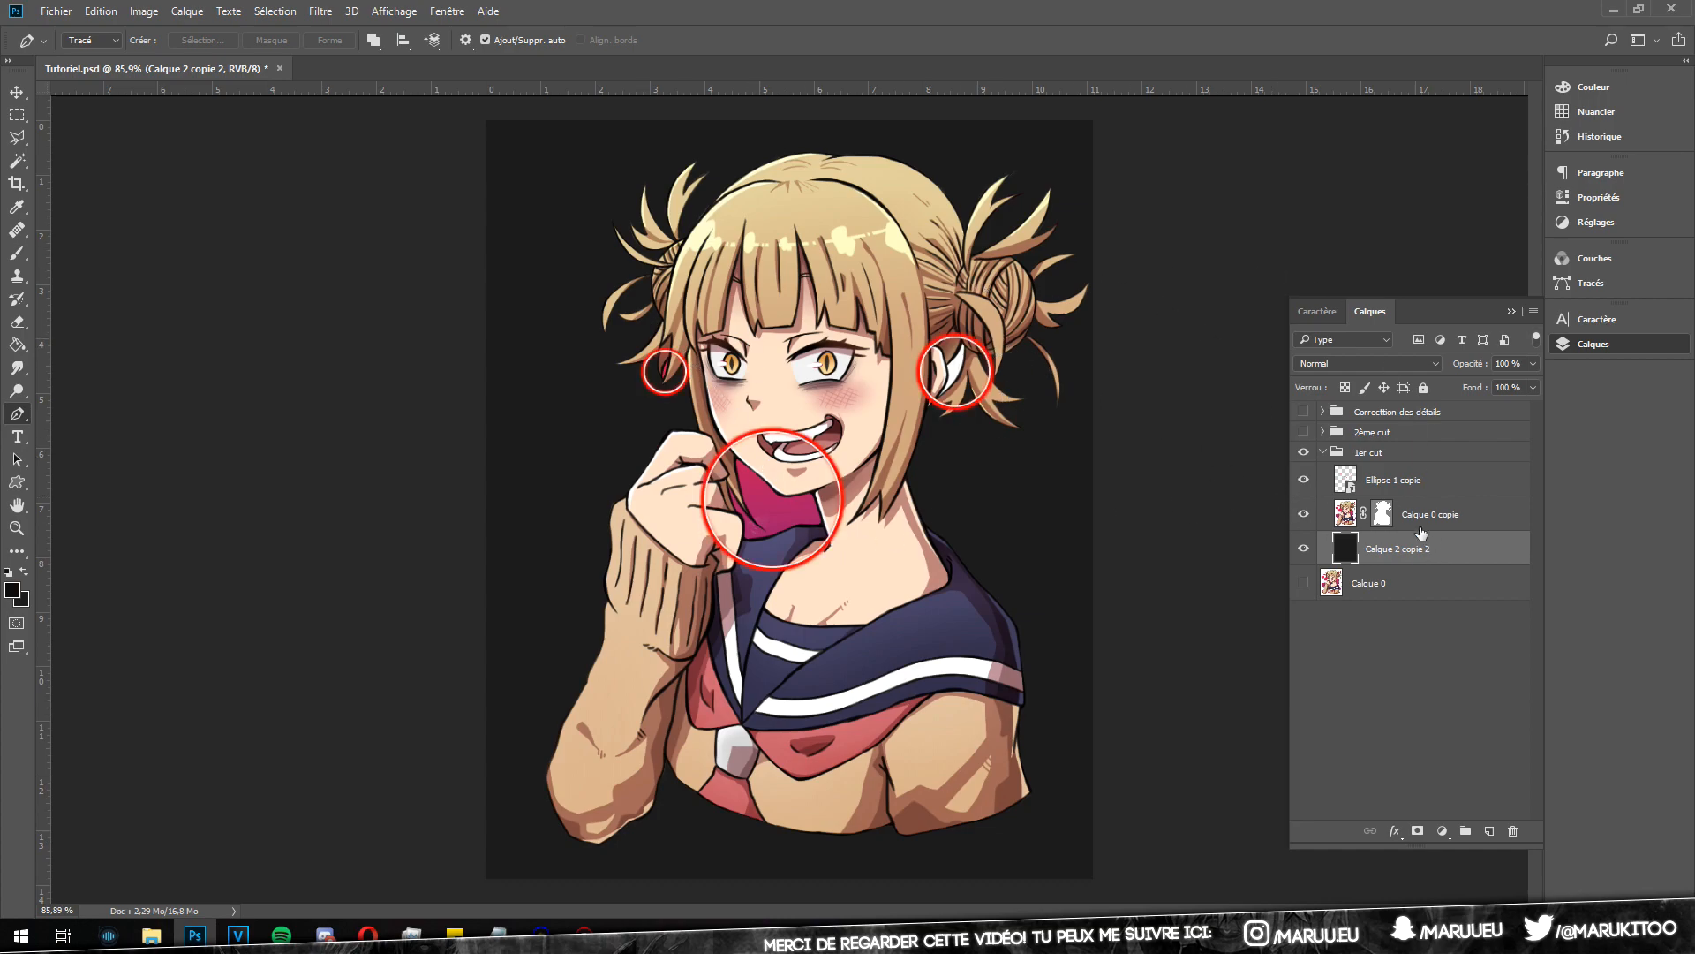
pyautogui.keyDown('ctrl'); pyautogui.click(1383, 514); pyautogui.keyUp('ctrl')
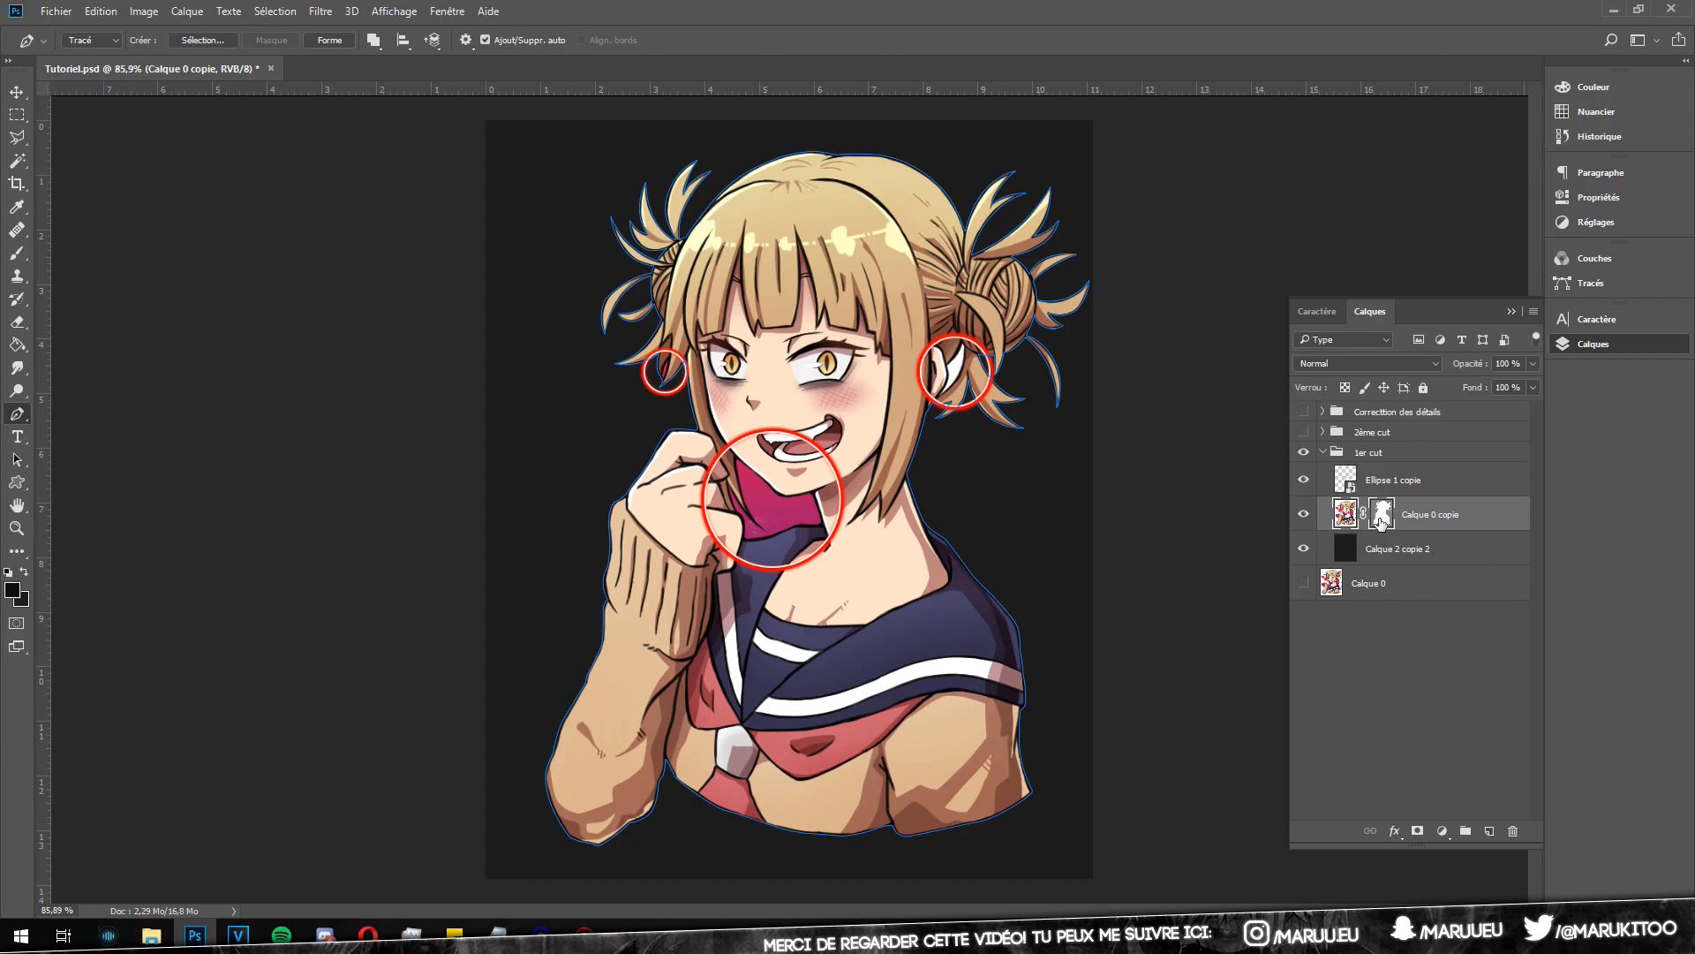
pyautogui.rightClick(1382, 521)
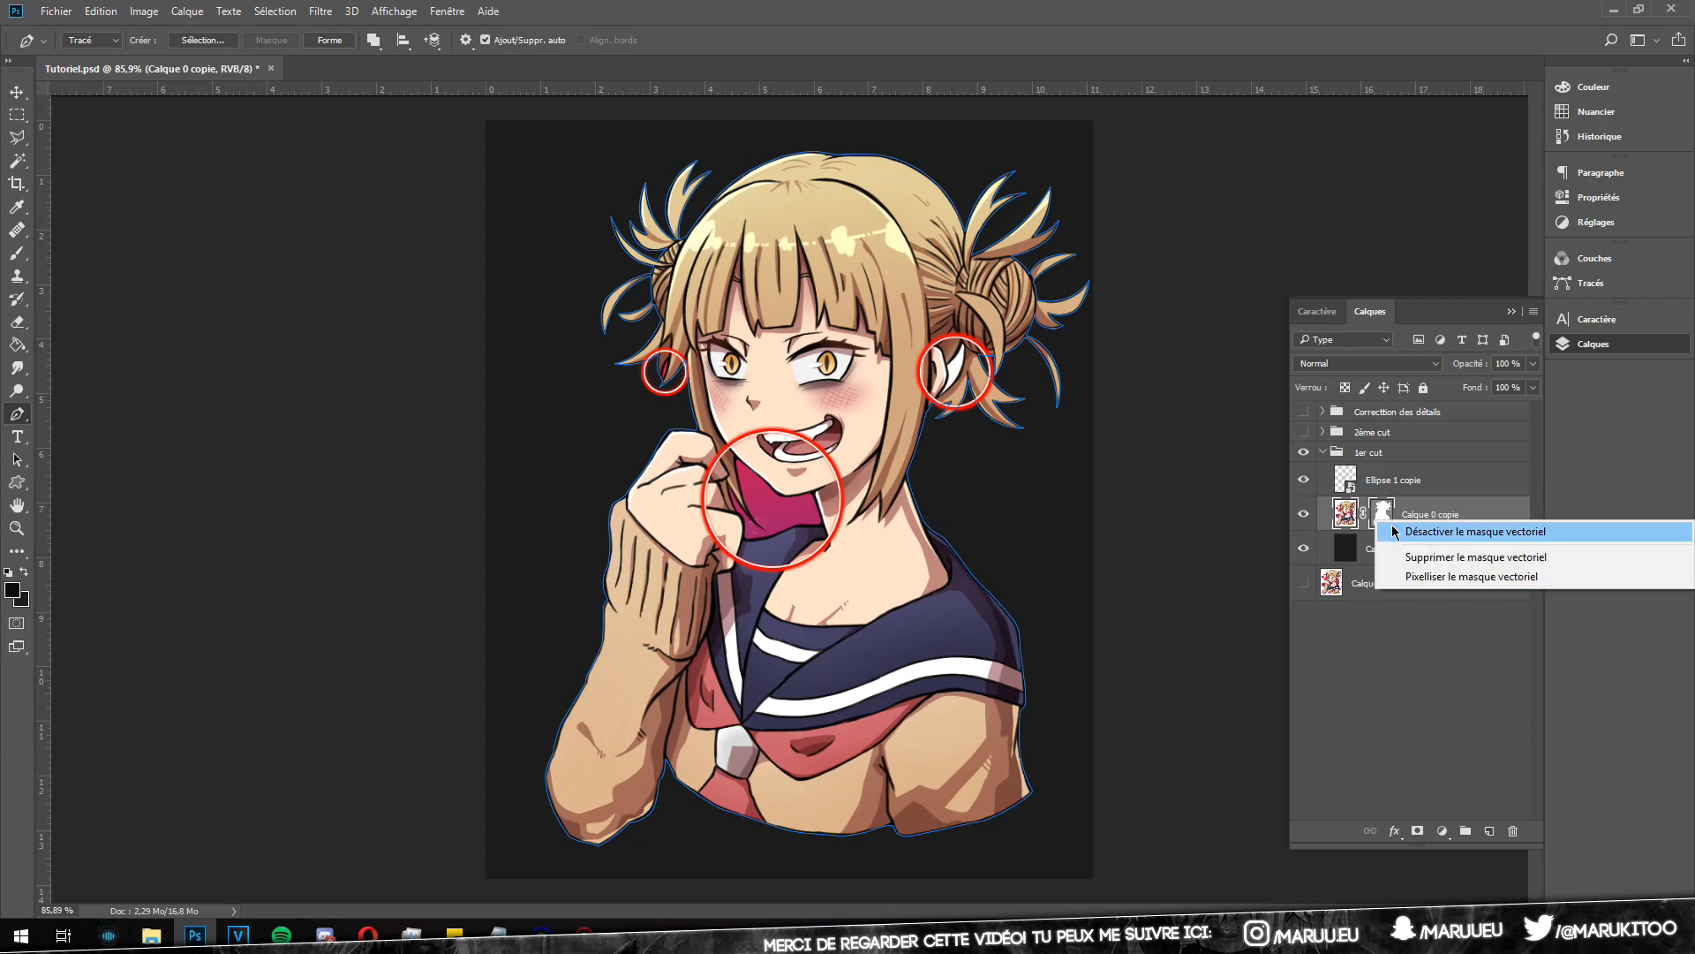
pyautogui.click(1426, 581)
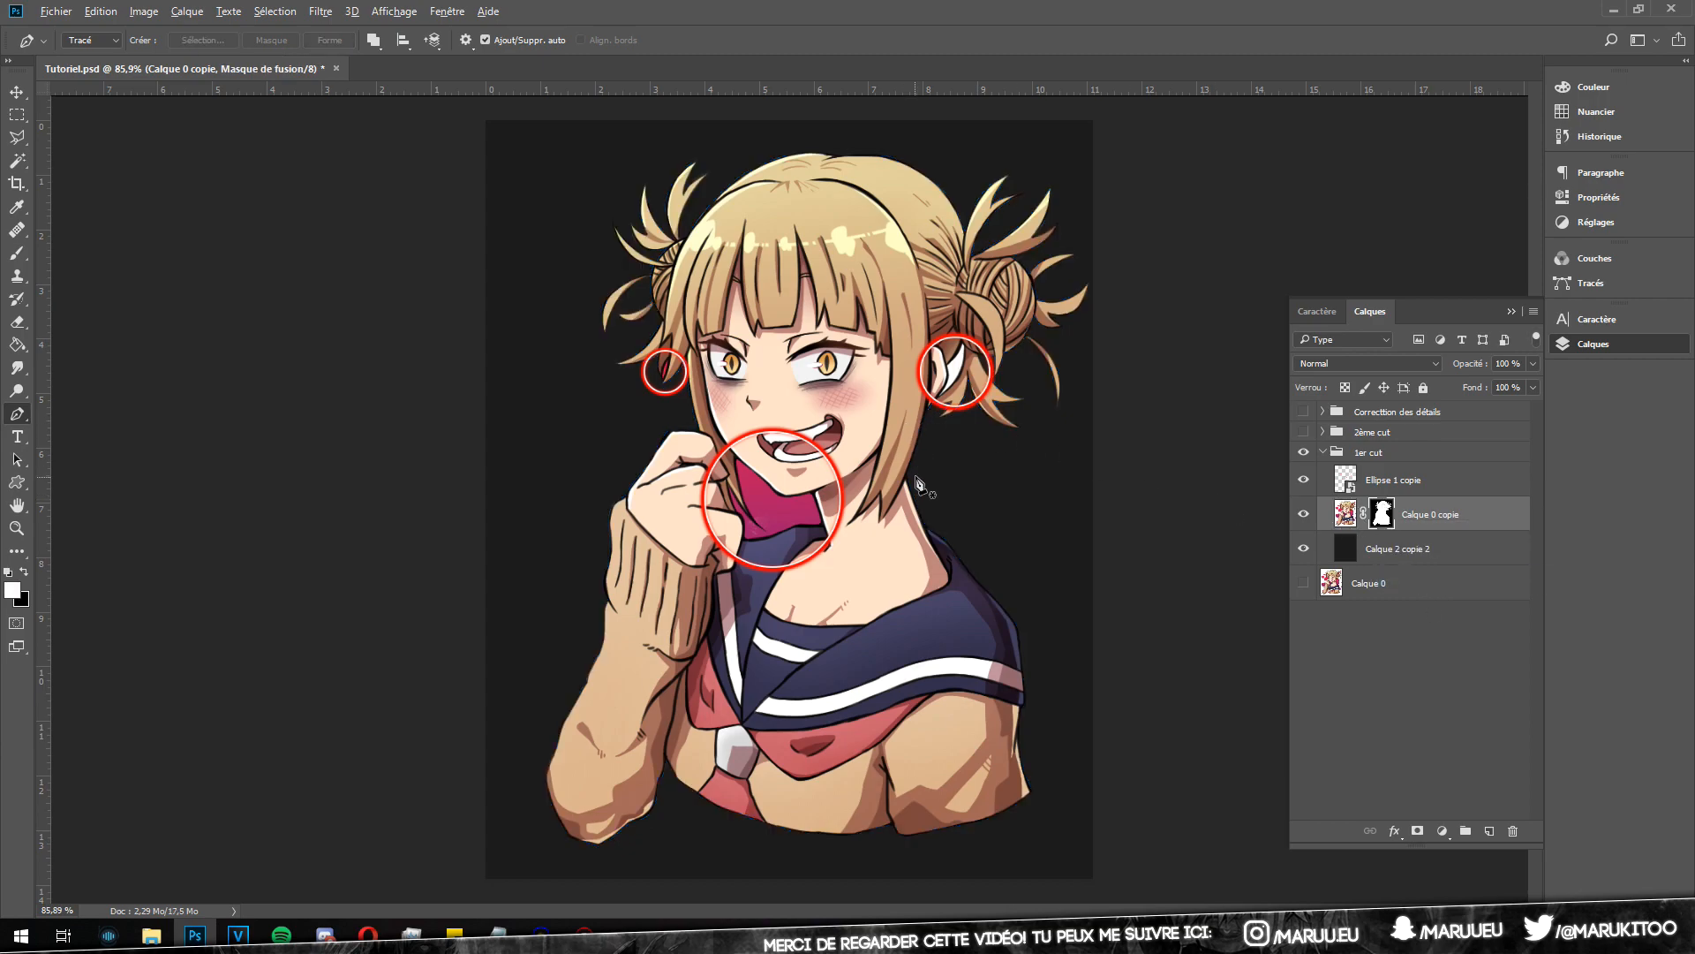
# Step: Hide the Ellipse 1 copie marker circles and trace a curved path around the hair strand bordering the pink area below the chin
pyautogui.scroll(3, 925, 482)
pyautogui.click(1303, 479)
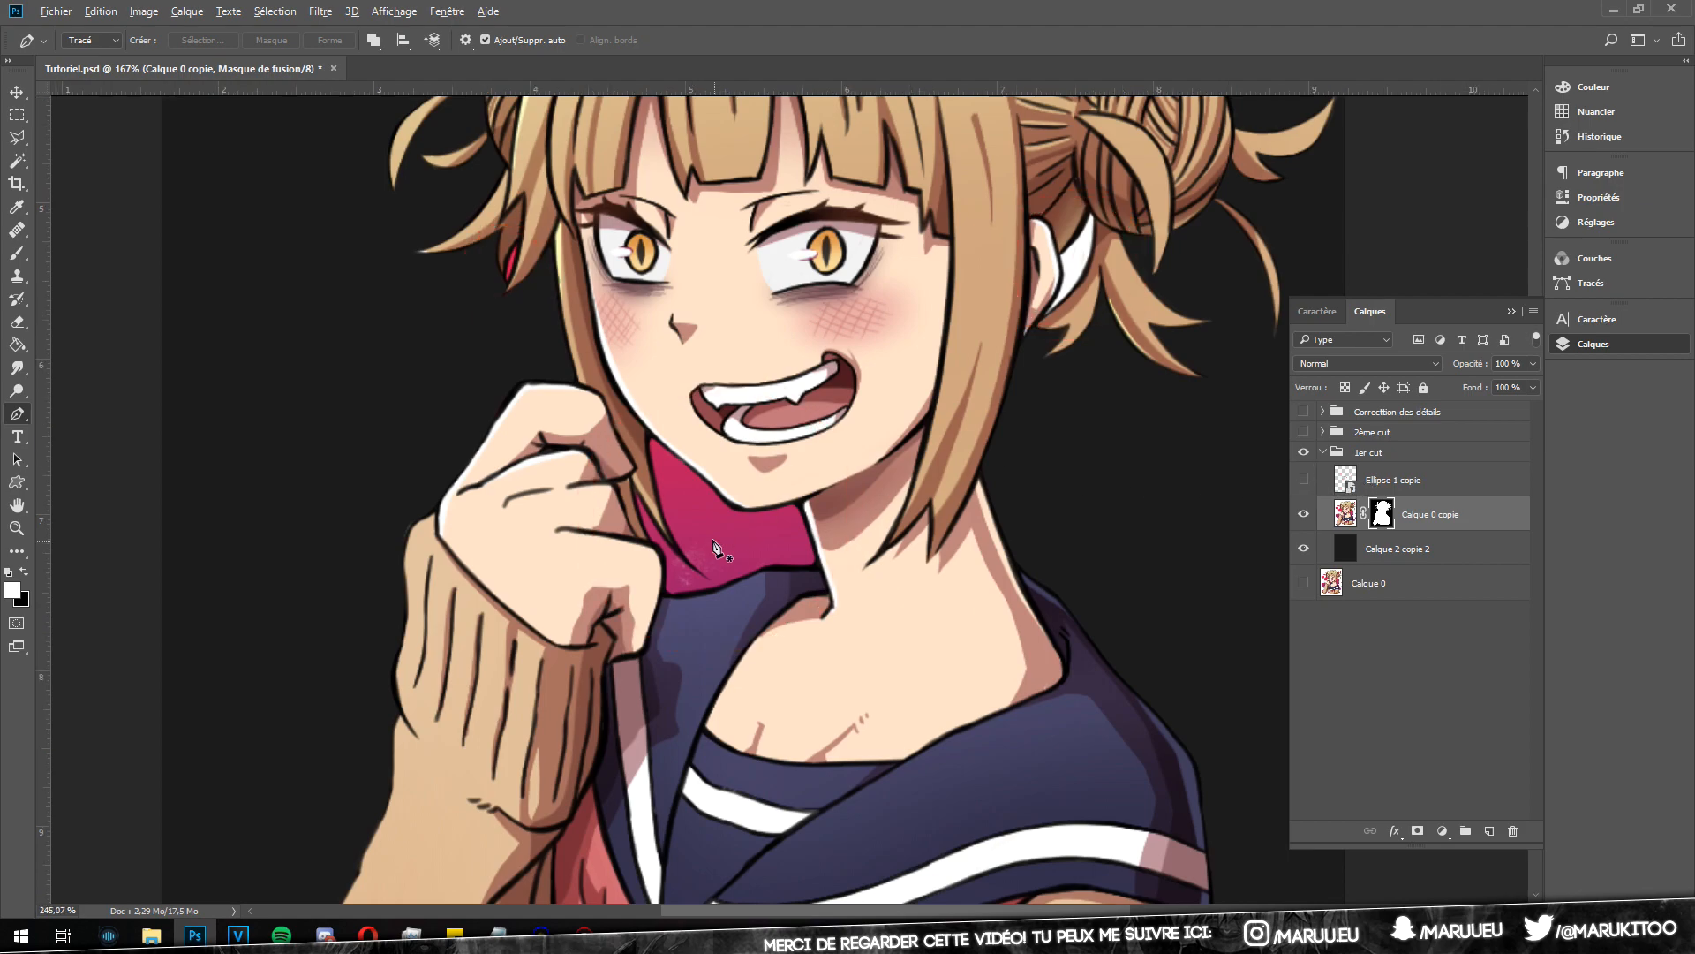
pyautogui.scroll(6, 715, 543)
pyautogui.scroll(-3, 1154, 617)
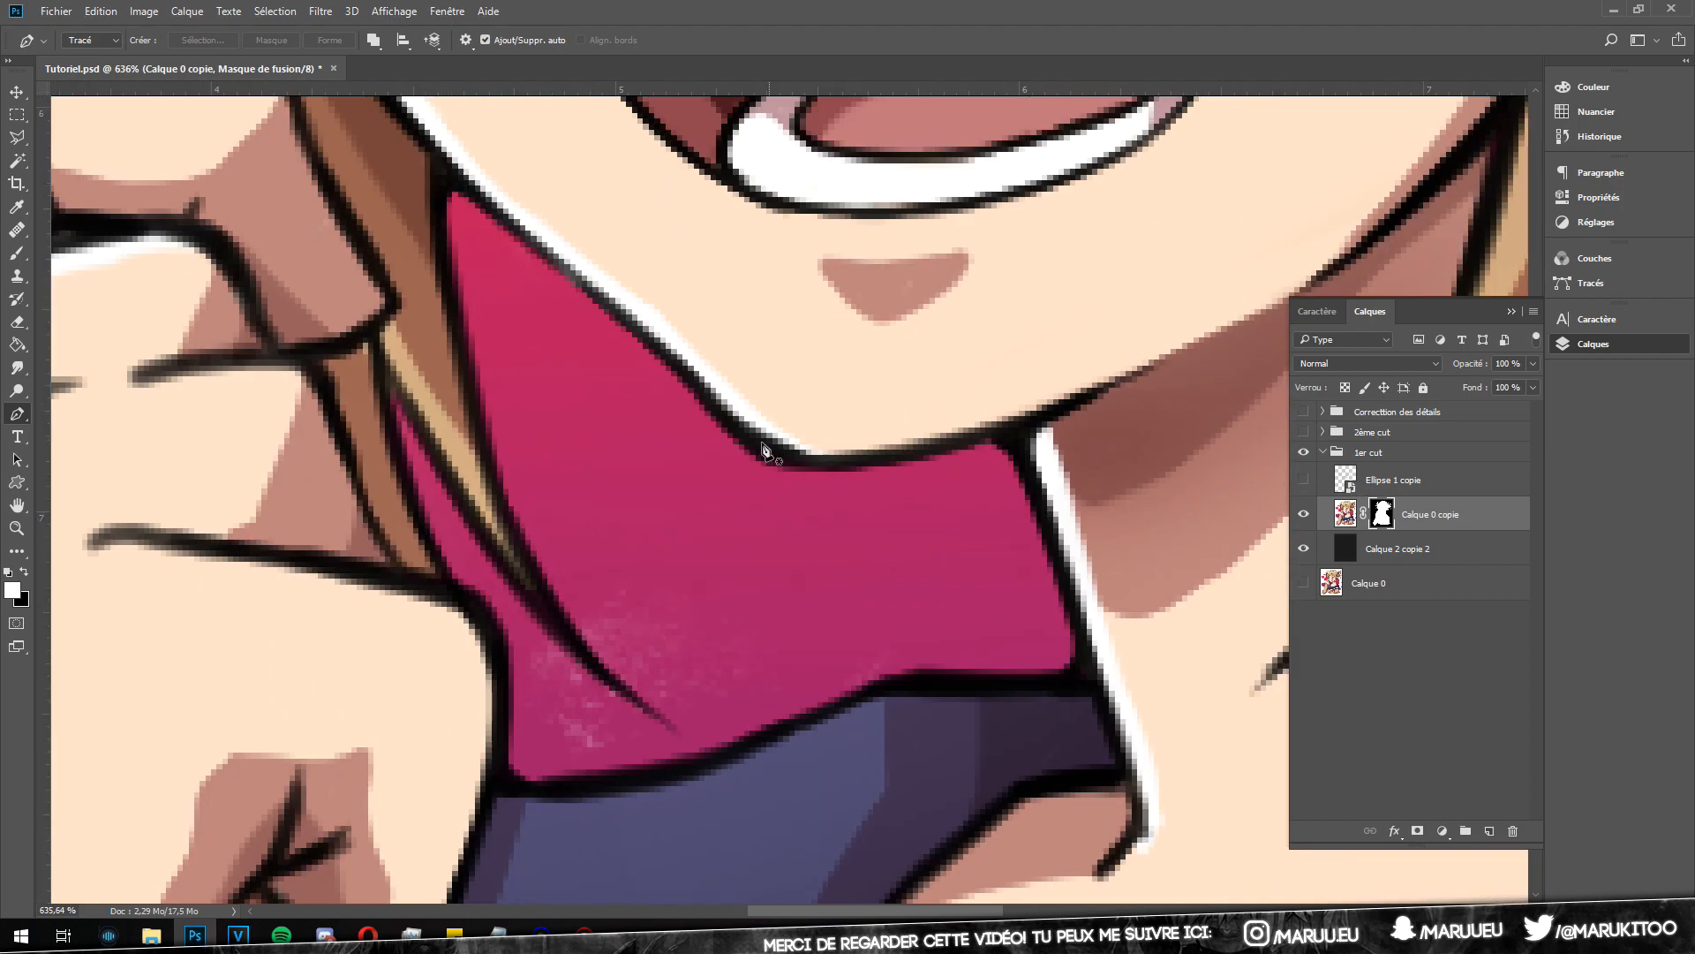
pyautogui.scroll(-2, 583, 477)
pyautogui.scroll(3, 594, 556)
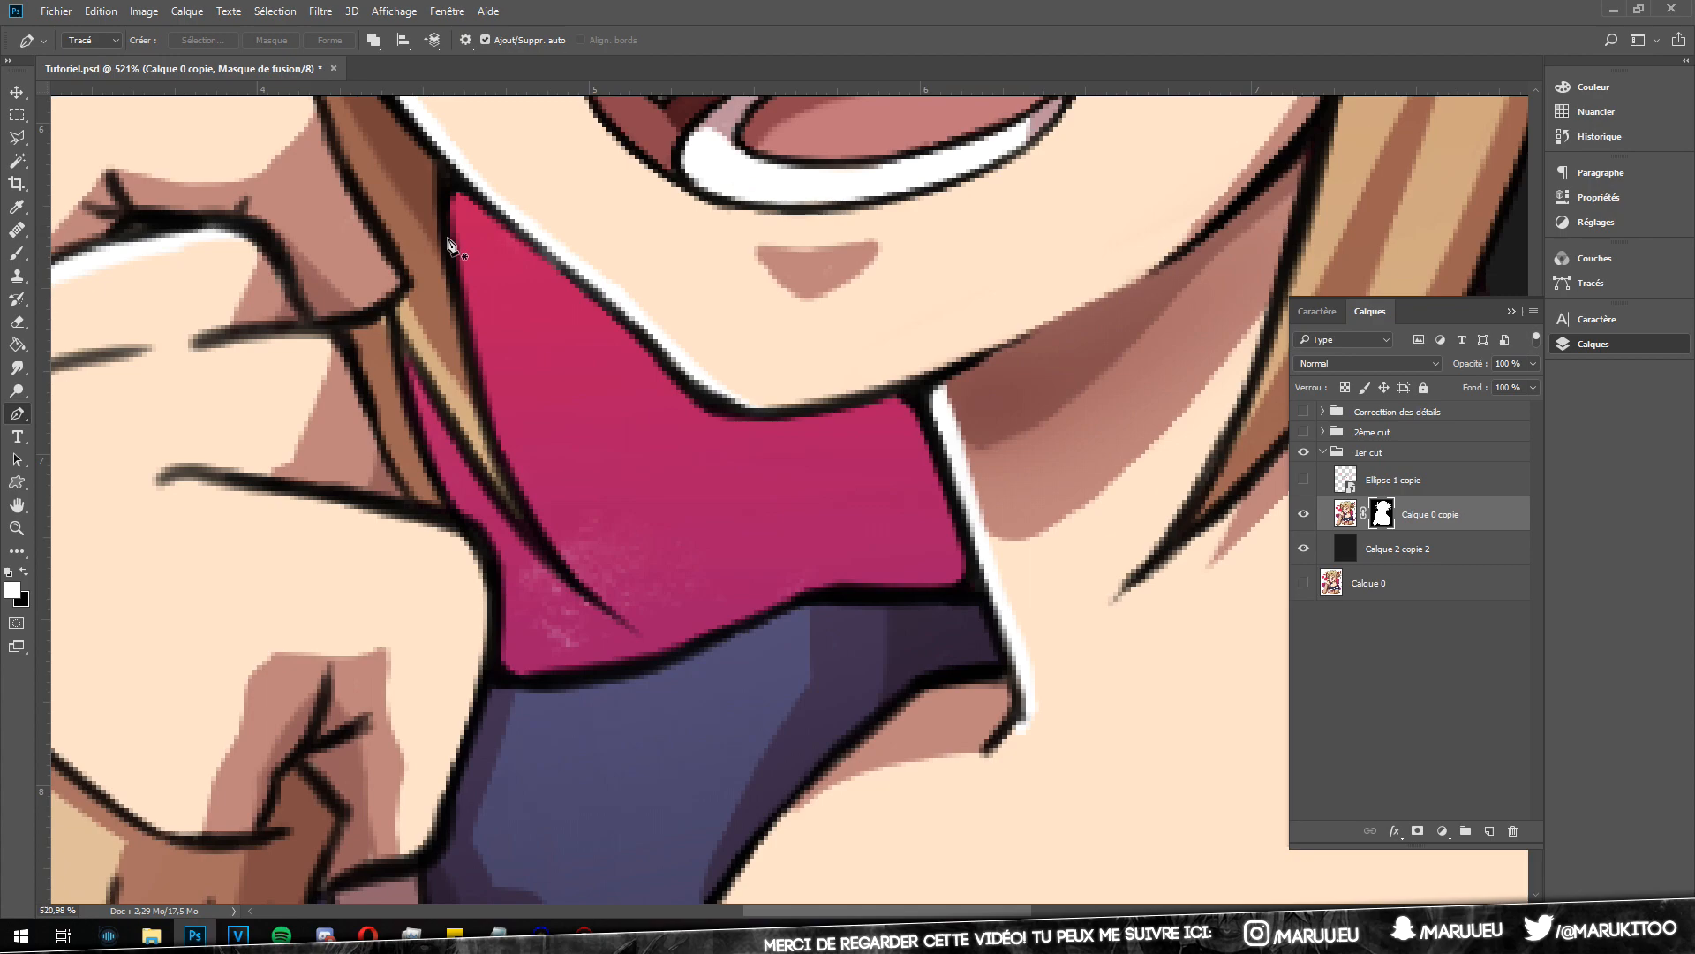
pyautogui.scroll(2, 455, 247)
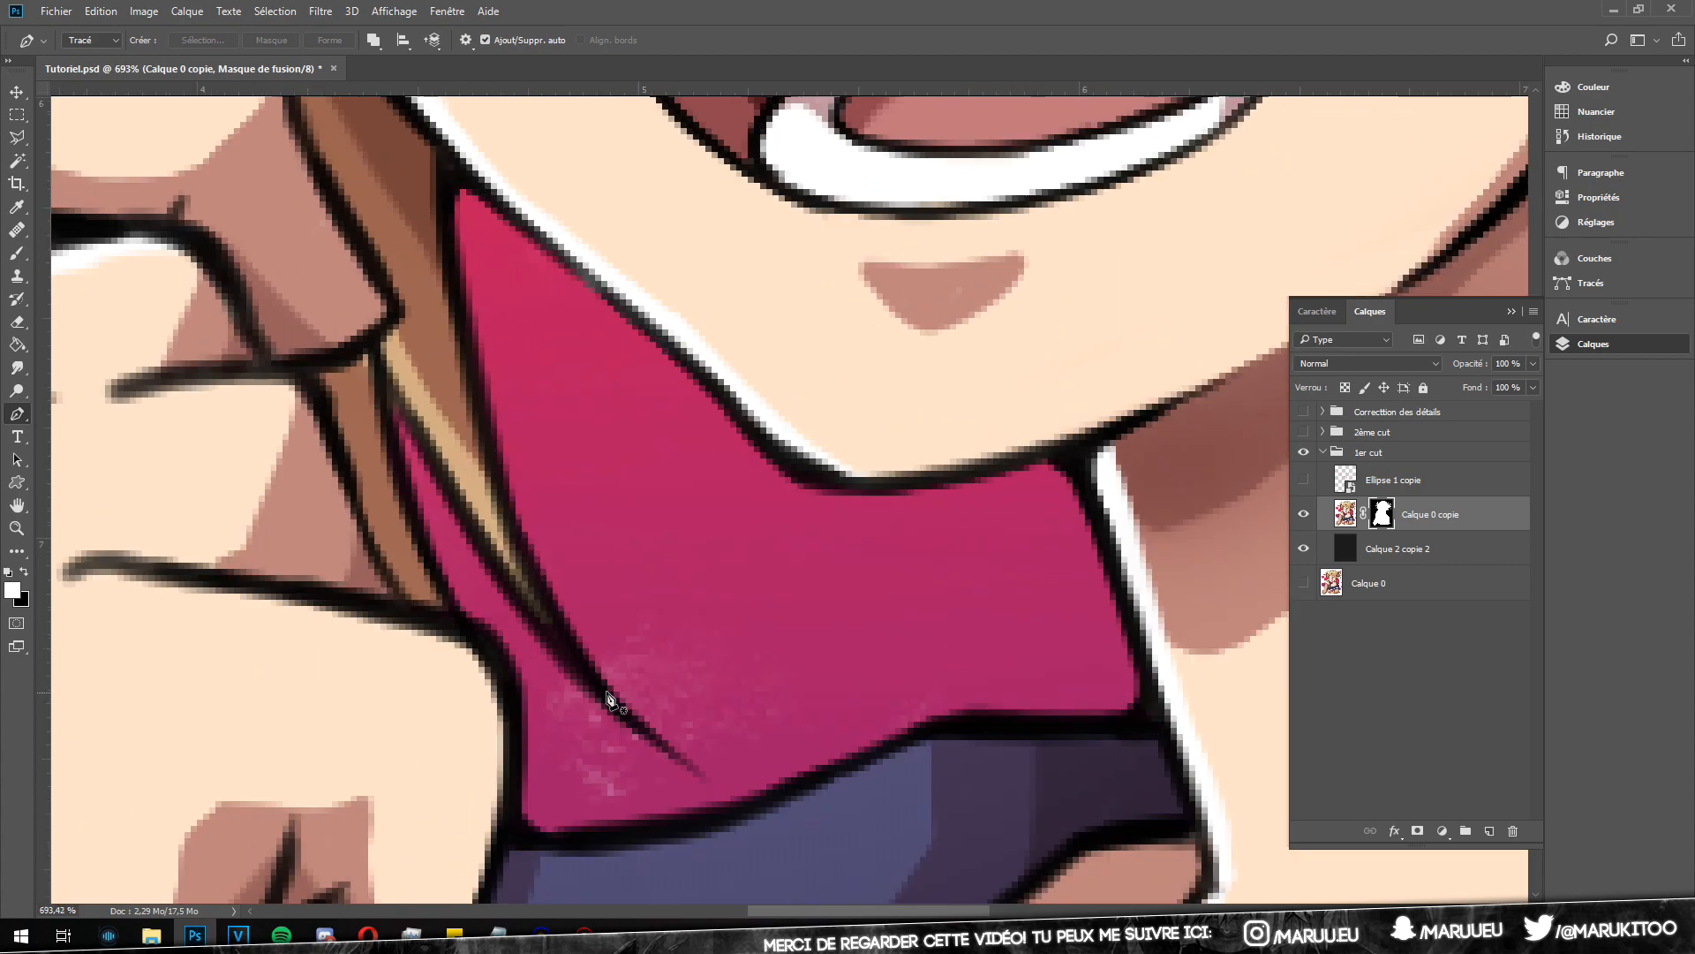
pyautogui.click(448, 178)
pyautogui.moveTo(589, 665); pyautogui.dragTo(715, 843)
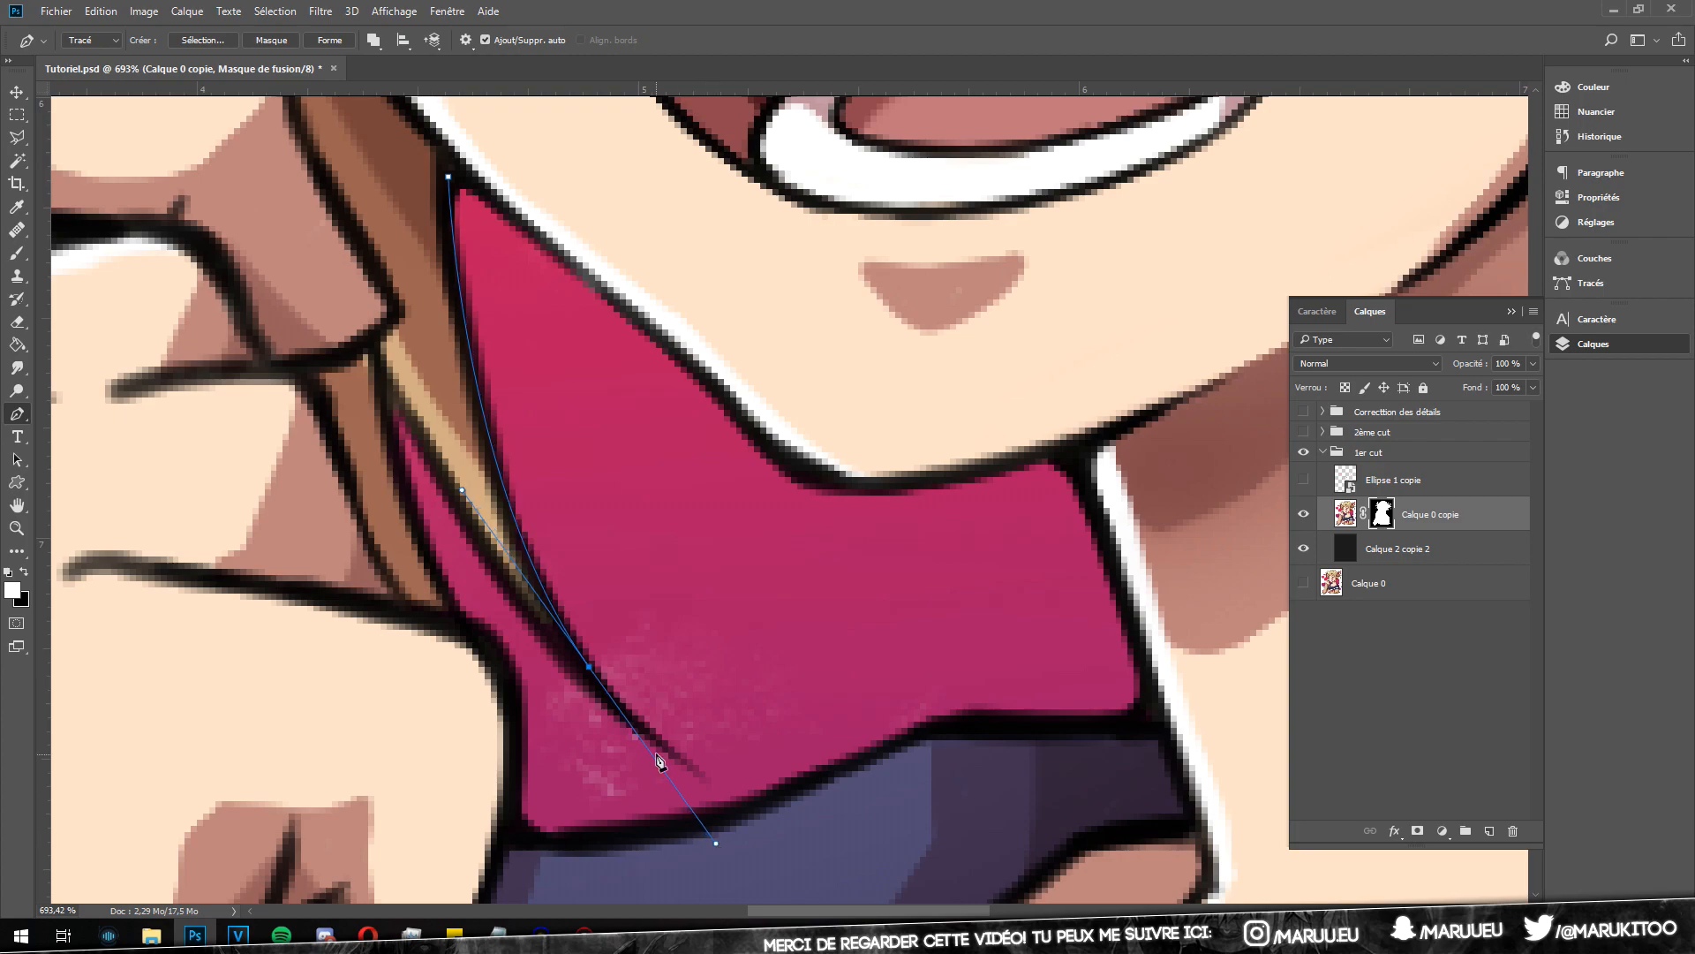
pyautogui.click(591, 669)
pyautogui.moveTo(386, 372); pyautogui.dragTo(276, 115)
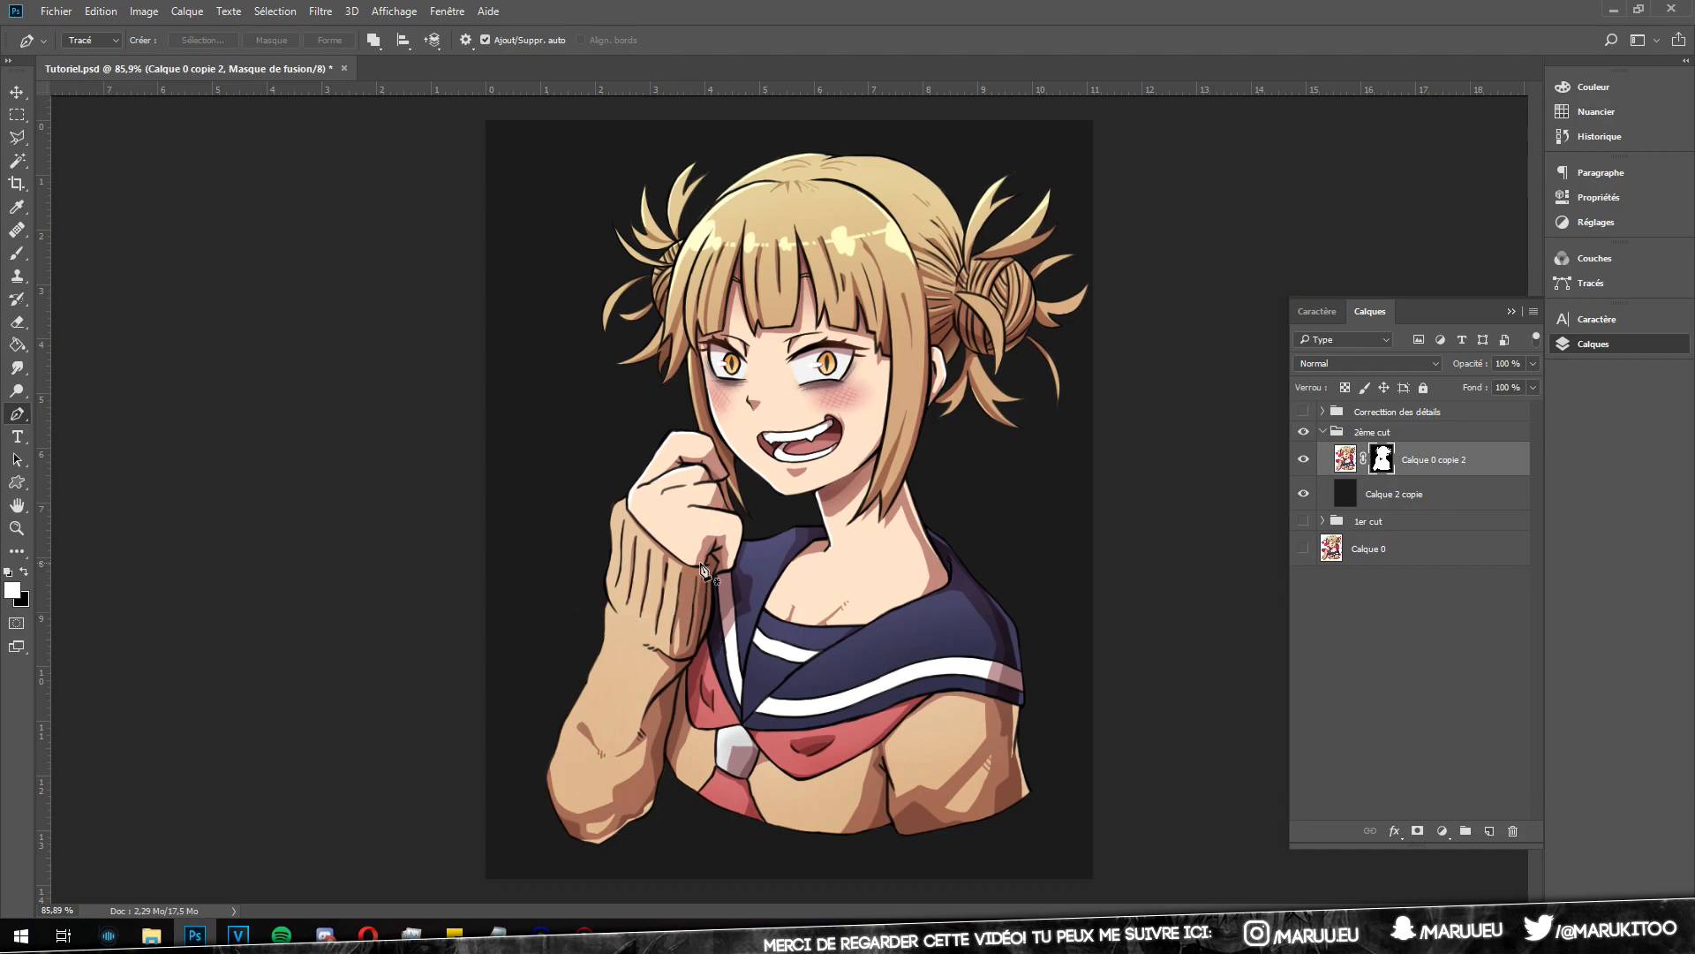
# Step: Examine the hair tufts' edges in the 2ème cut group and compare them with the Correction des détails group
pyautogui.scroll(5, 586, 500)
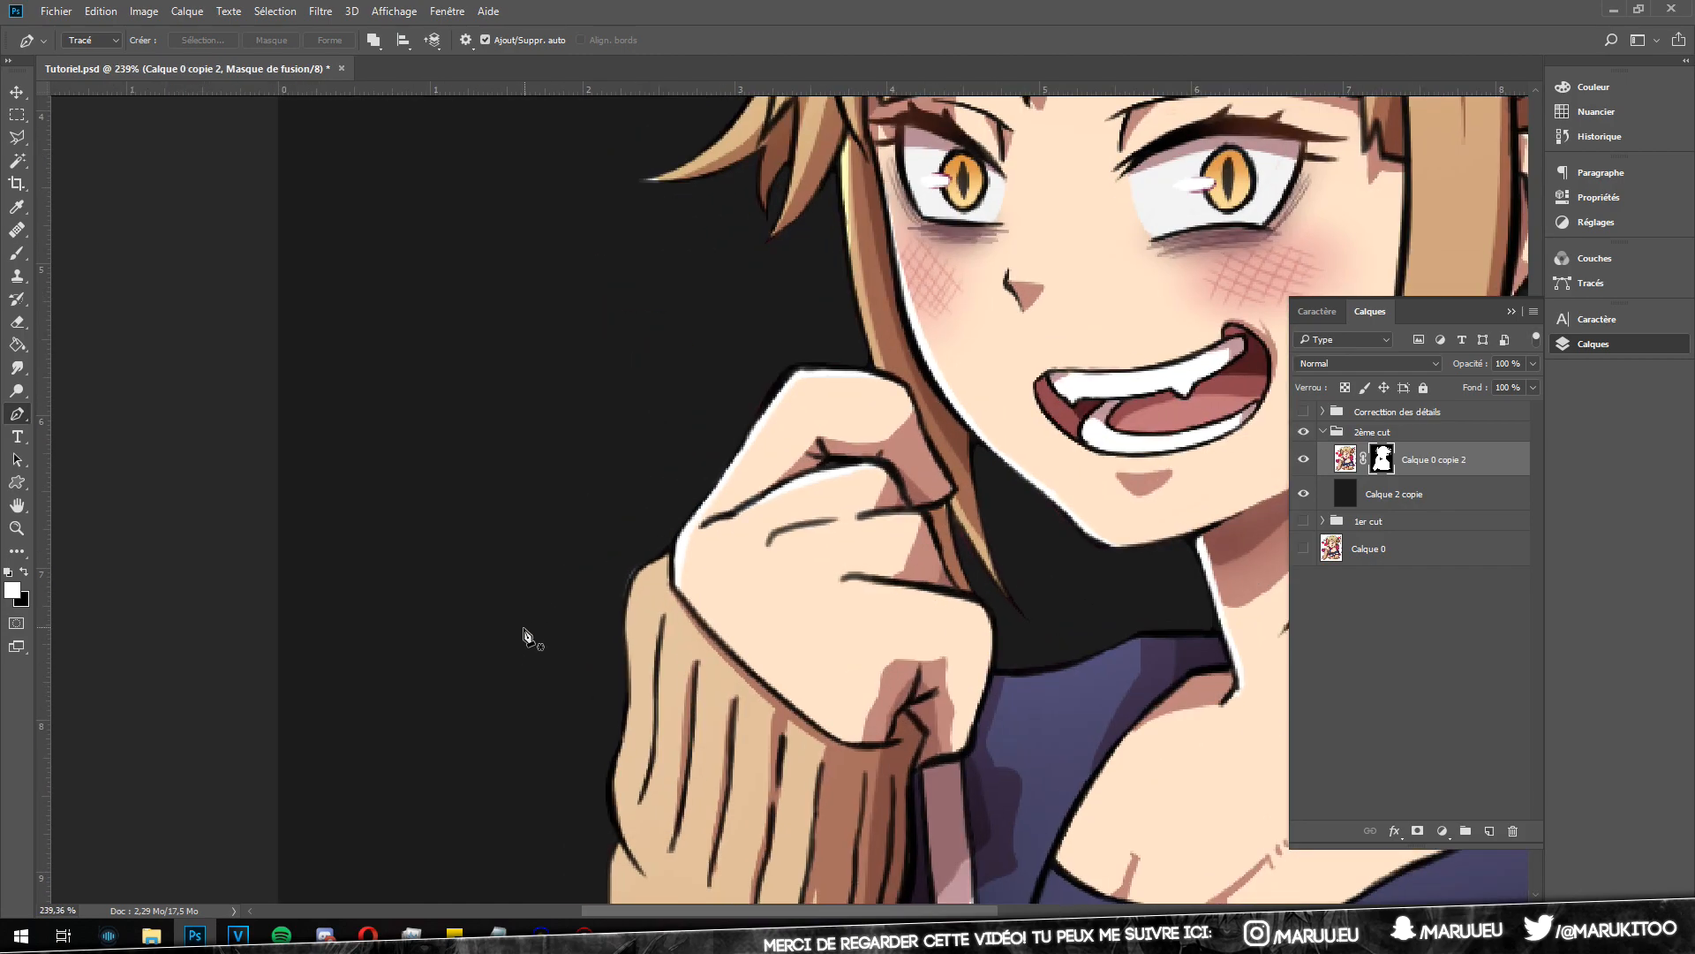
pyautogui.scroll(-1, 435, 552)
pyautogui.scroll(5, 614, 519)
pyautogui.scroll(-4, 692, 519)
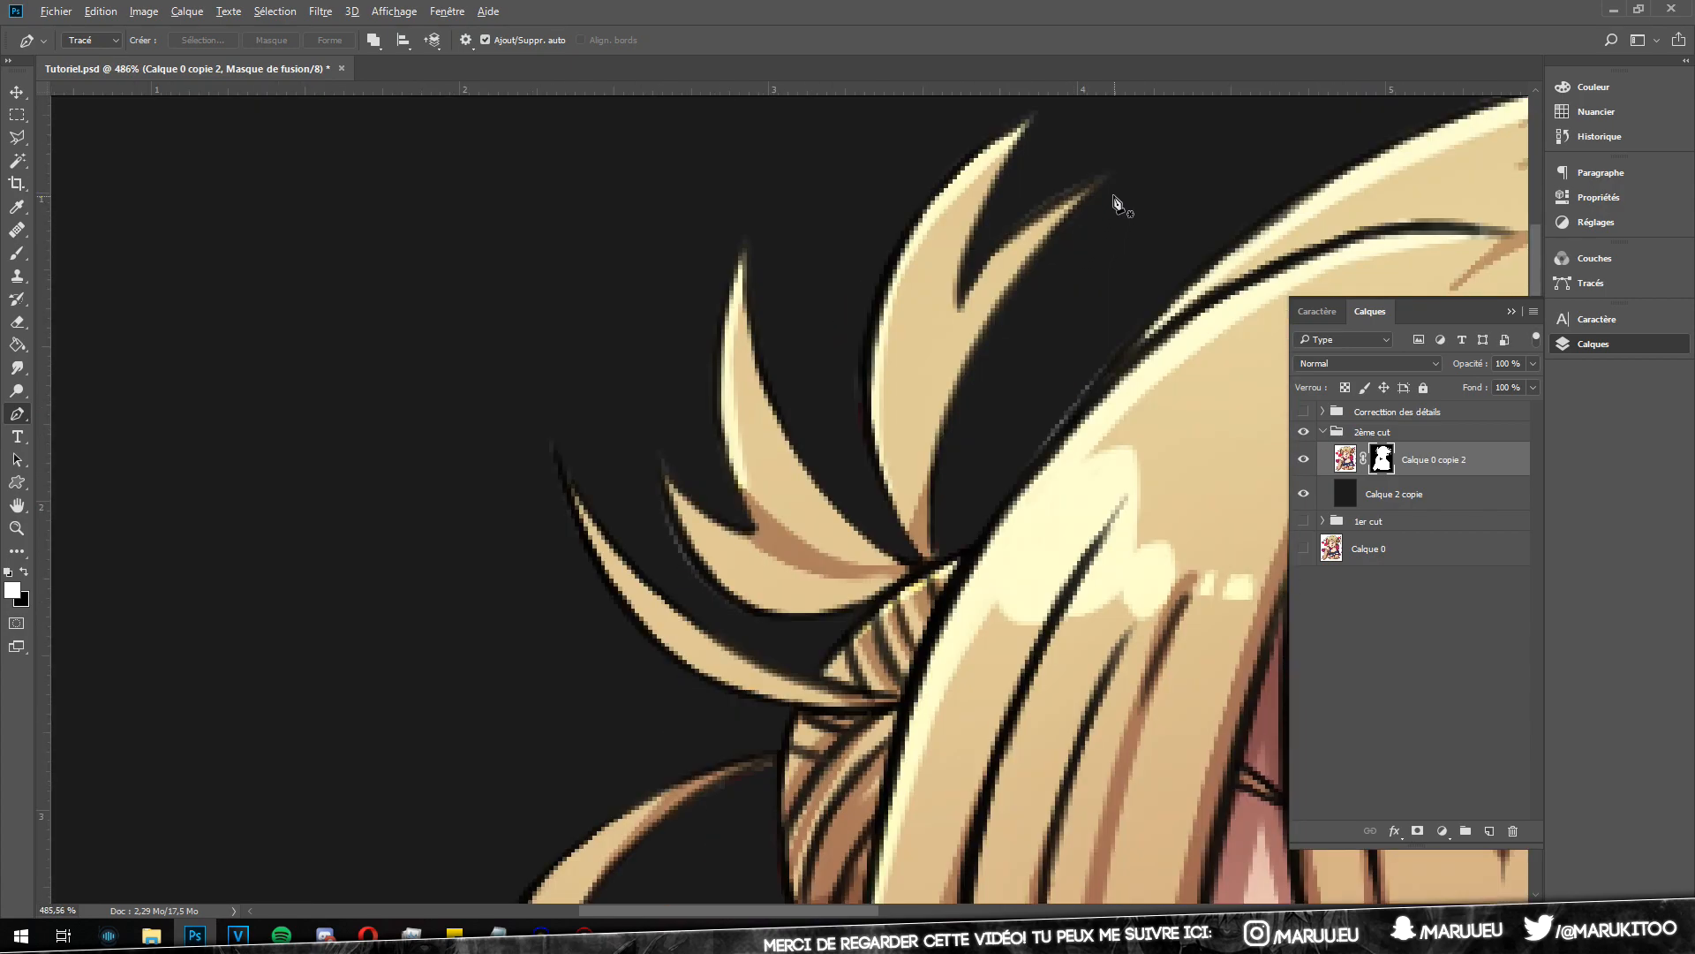
pyautogui.scroll(3, 1115, 203)
pyautogui.click(1323, 432)
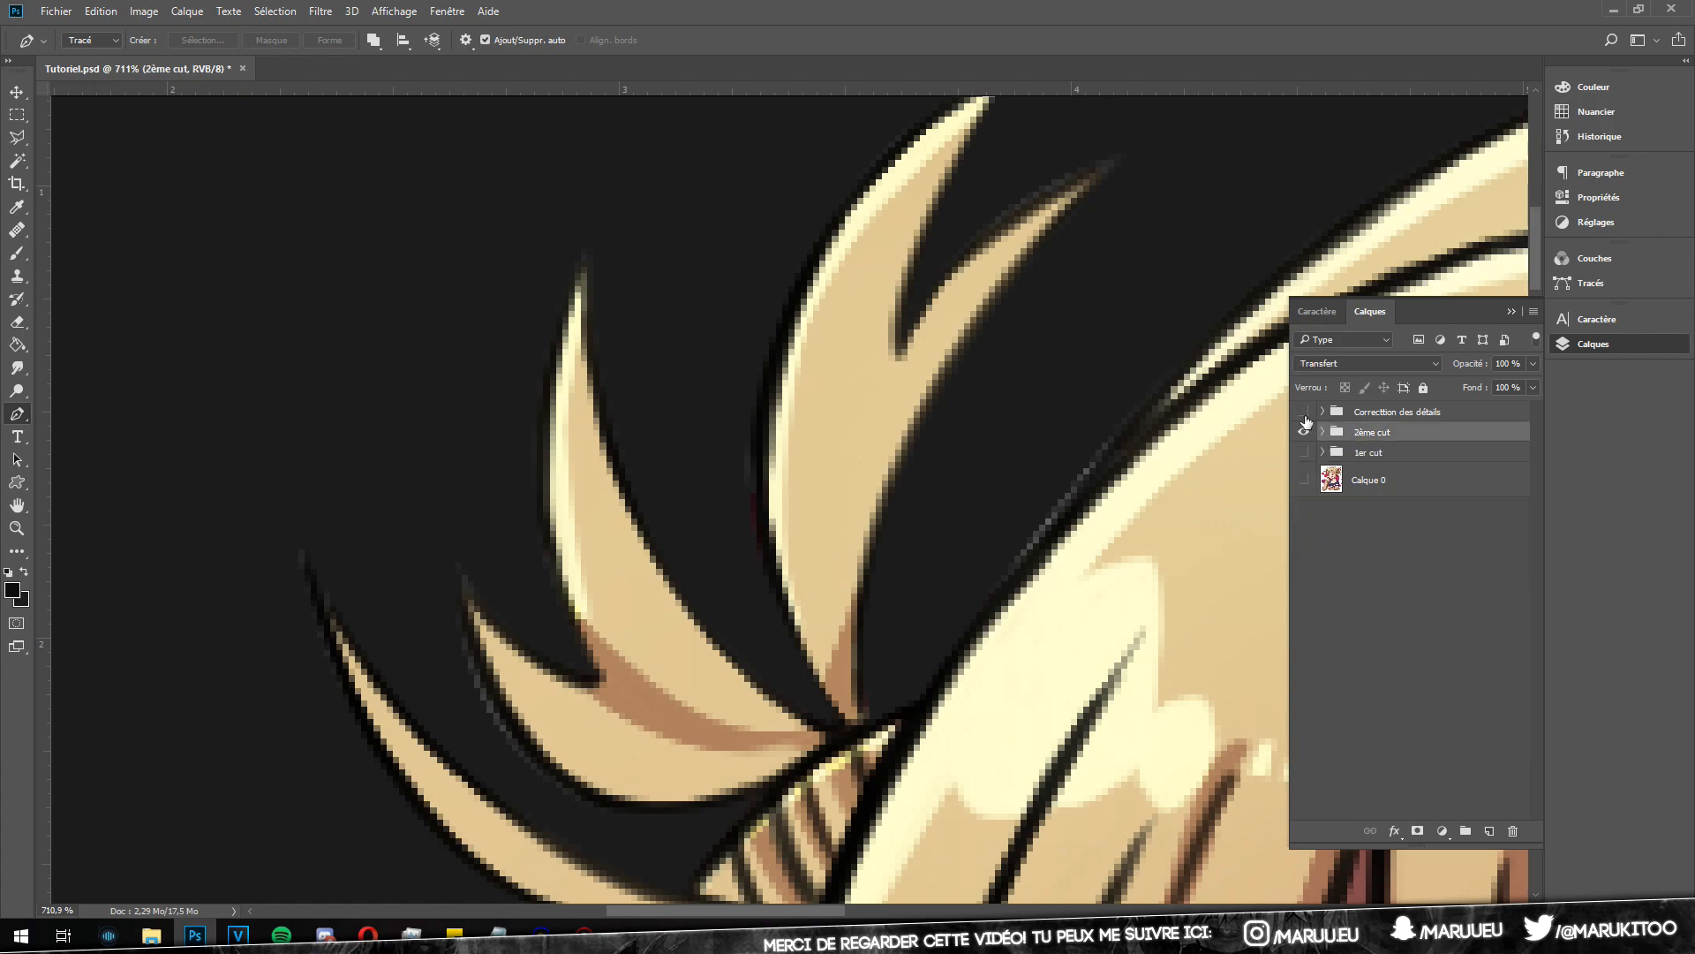
pyautogui.click(1303, 412)
pyautogui.click(1303, 432)
pyautogui.click(1323, 412)
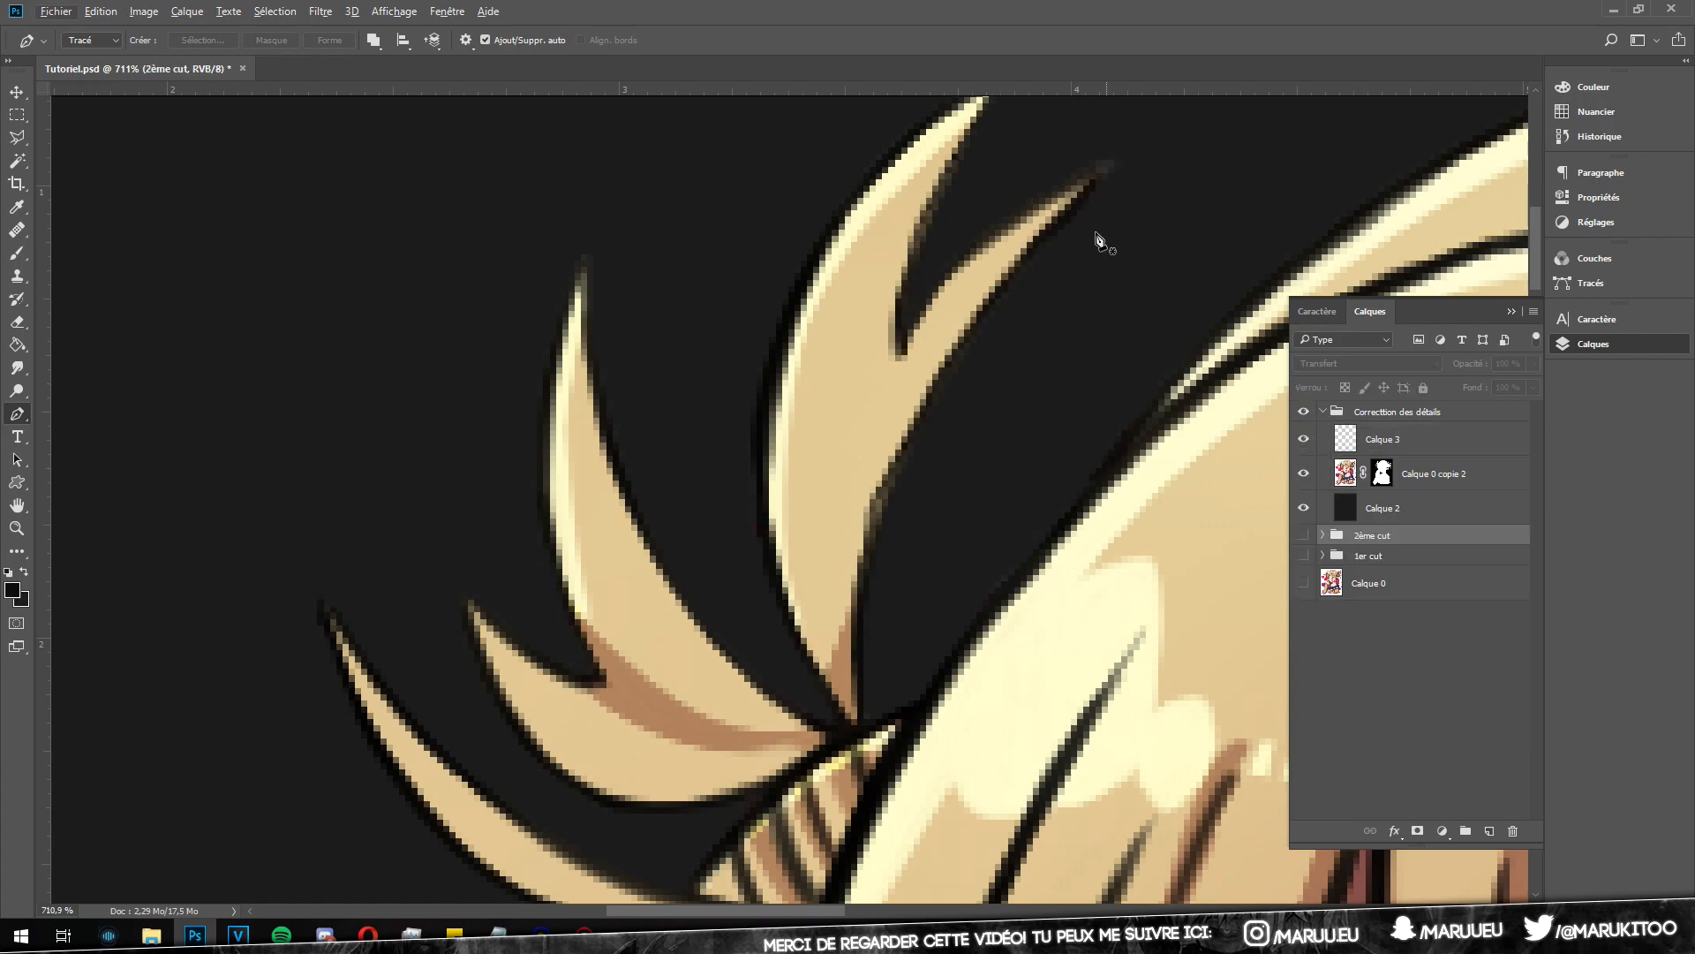
pyautogui.scroll(-6, 878, 484)
pyautogui.scroll(-3, 855, 485)
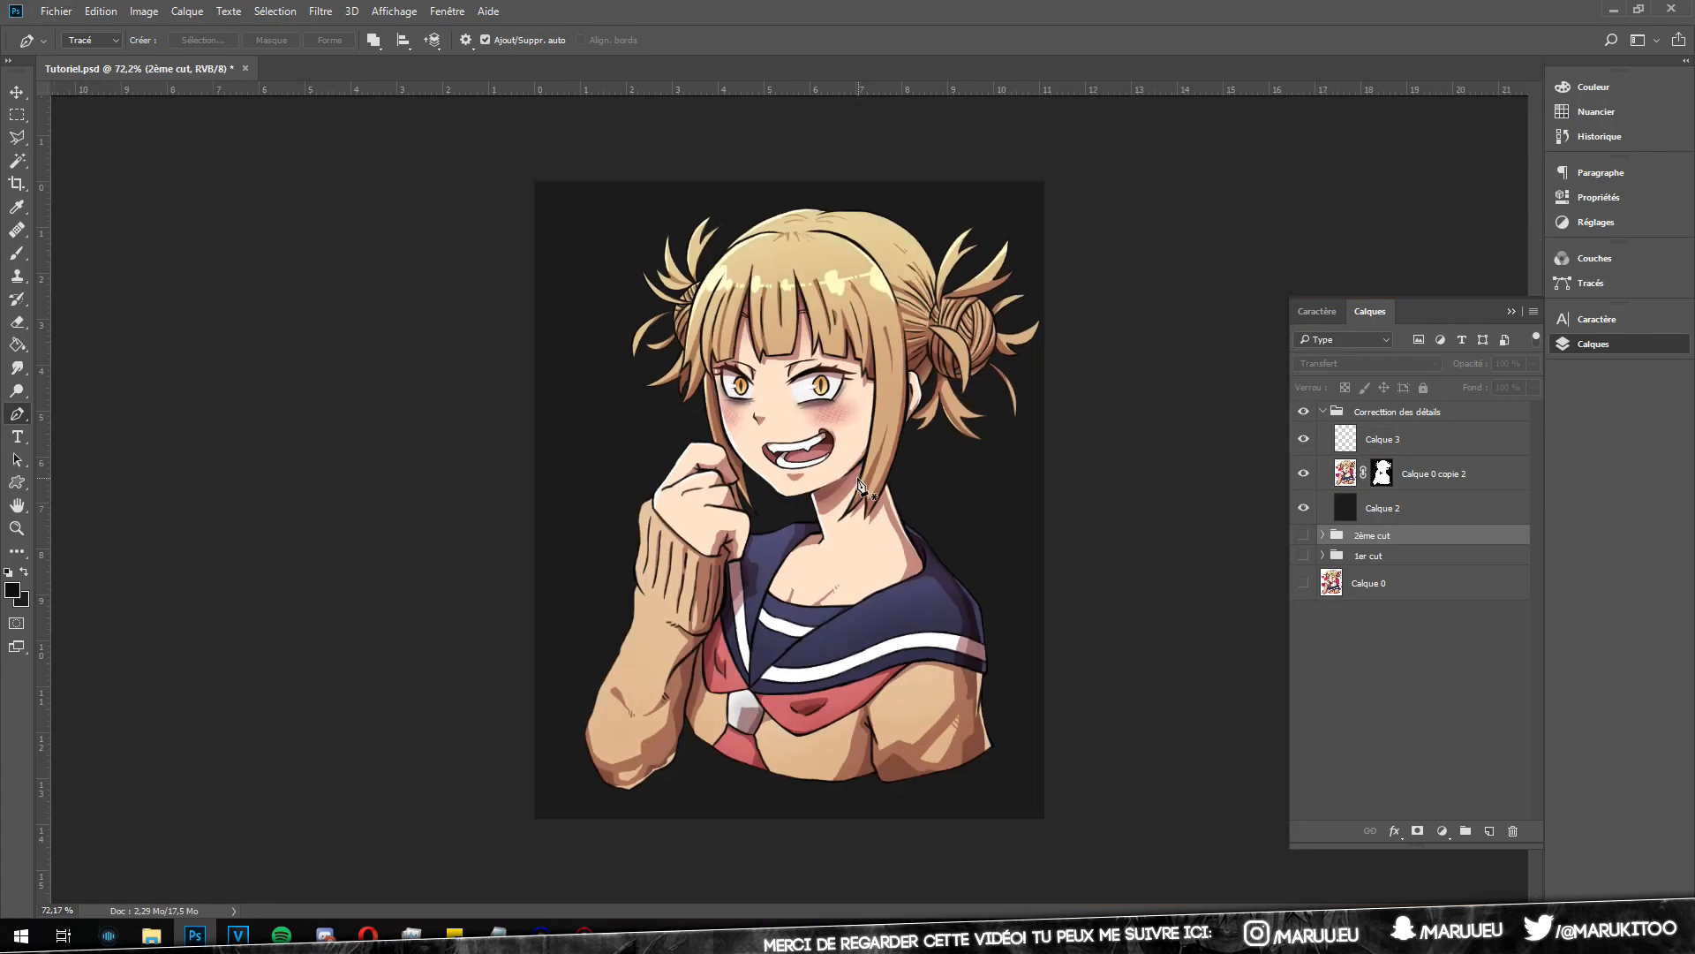
# Step: Hide the Correction des détails group, show and expand the 2ème cut group, and select the layer mask of Calque 0 copie 2
pyautogui.click(1303, 412)
pyautogui.click(1323, 412)
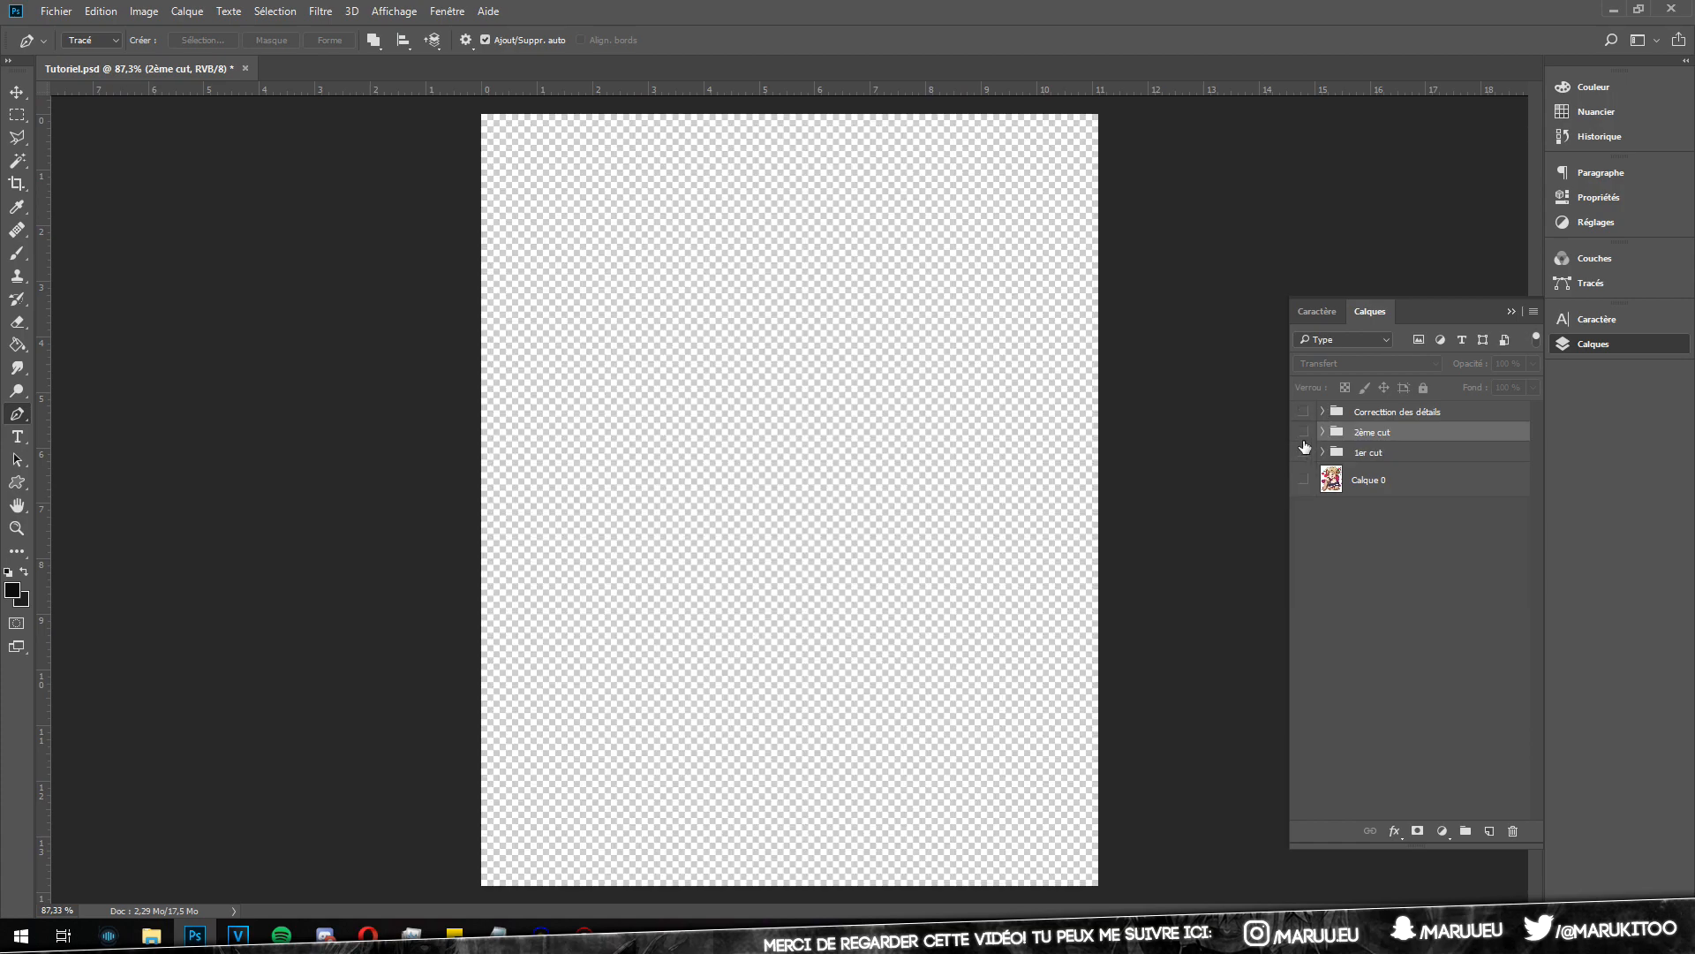
pyautogui.click(1303, 431)
pyautogui.click(1323, 432)
pyautogui.click(1382, 459)
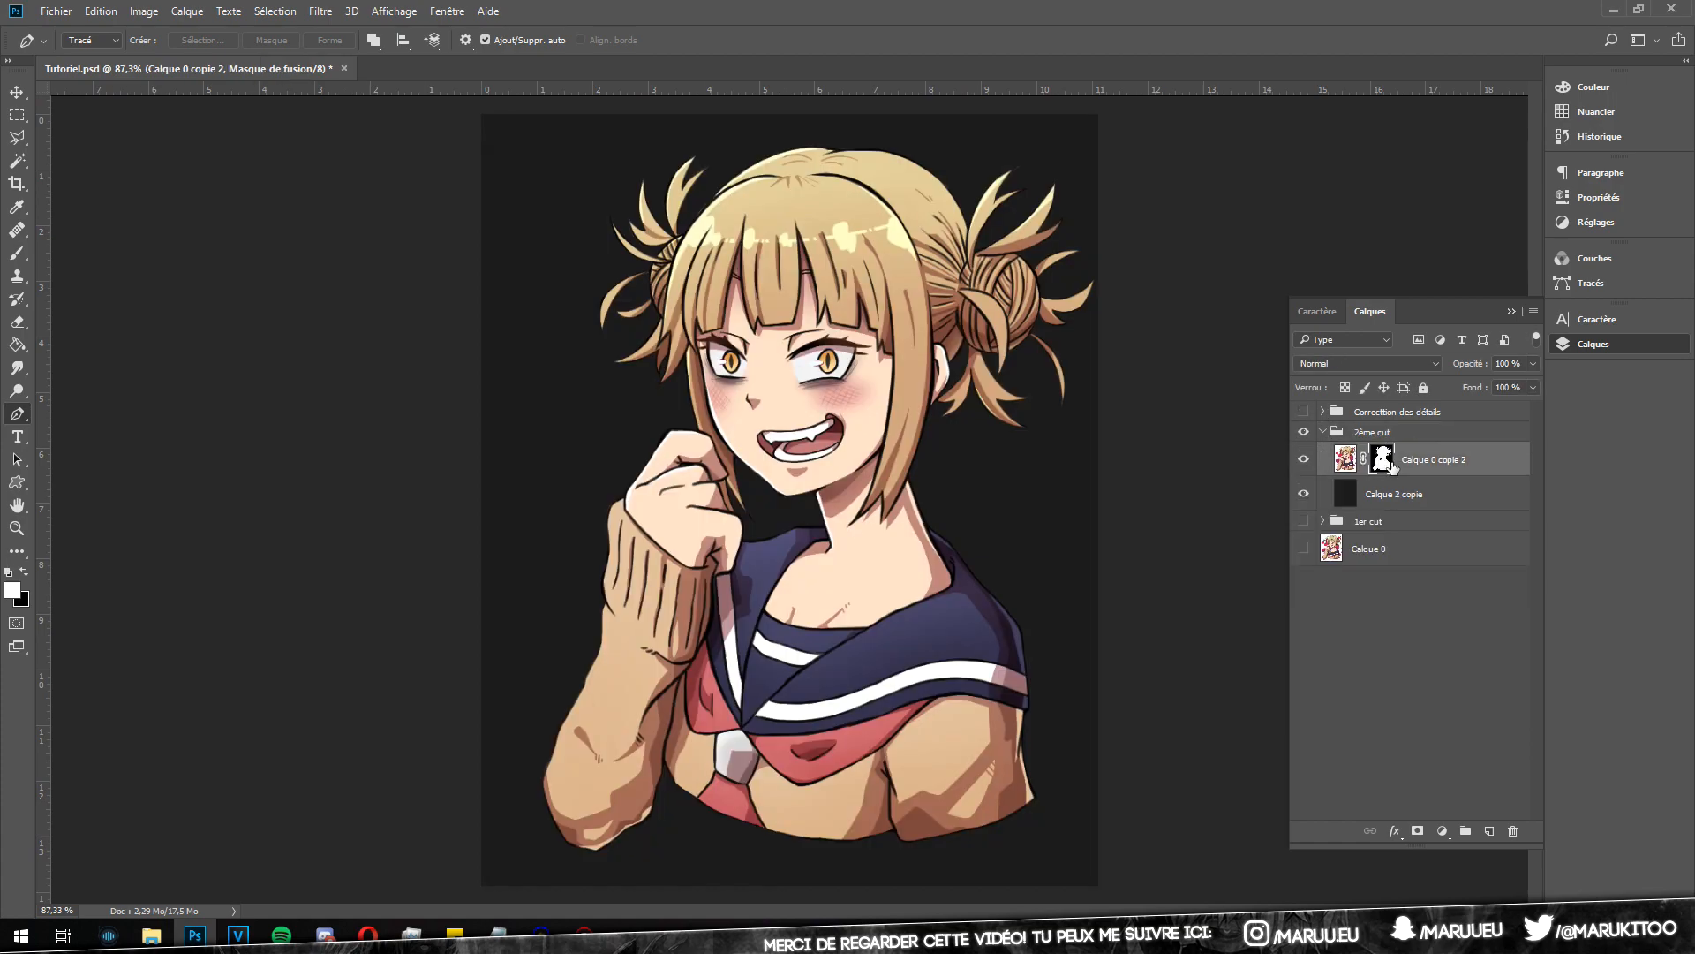
# Step: Erase the semi-transparent fringe pixels along the sweater cuff's outer outline on the layer mask with a small Eraser
pyautogui.click(17, 321)
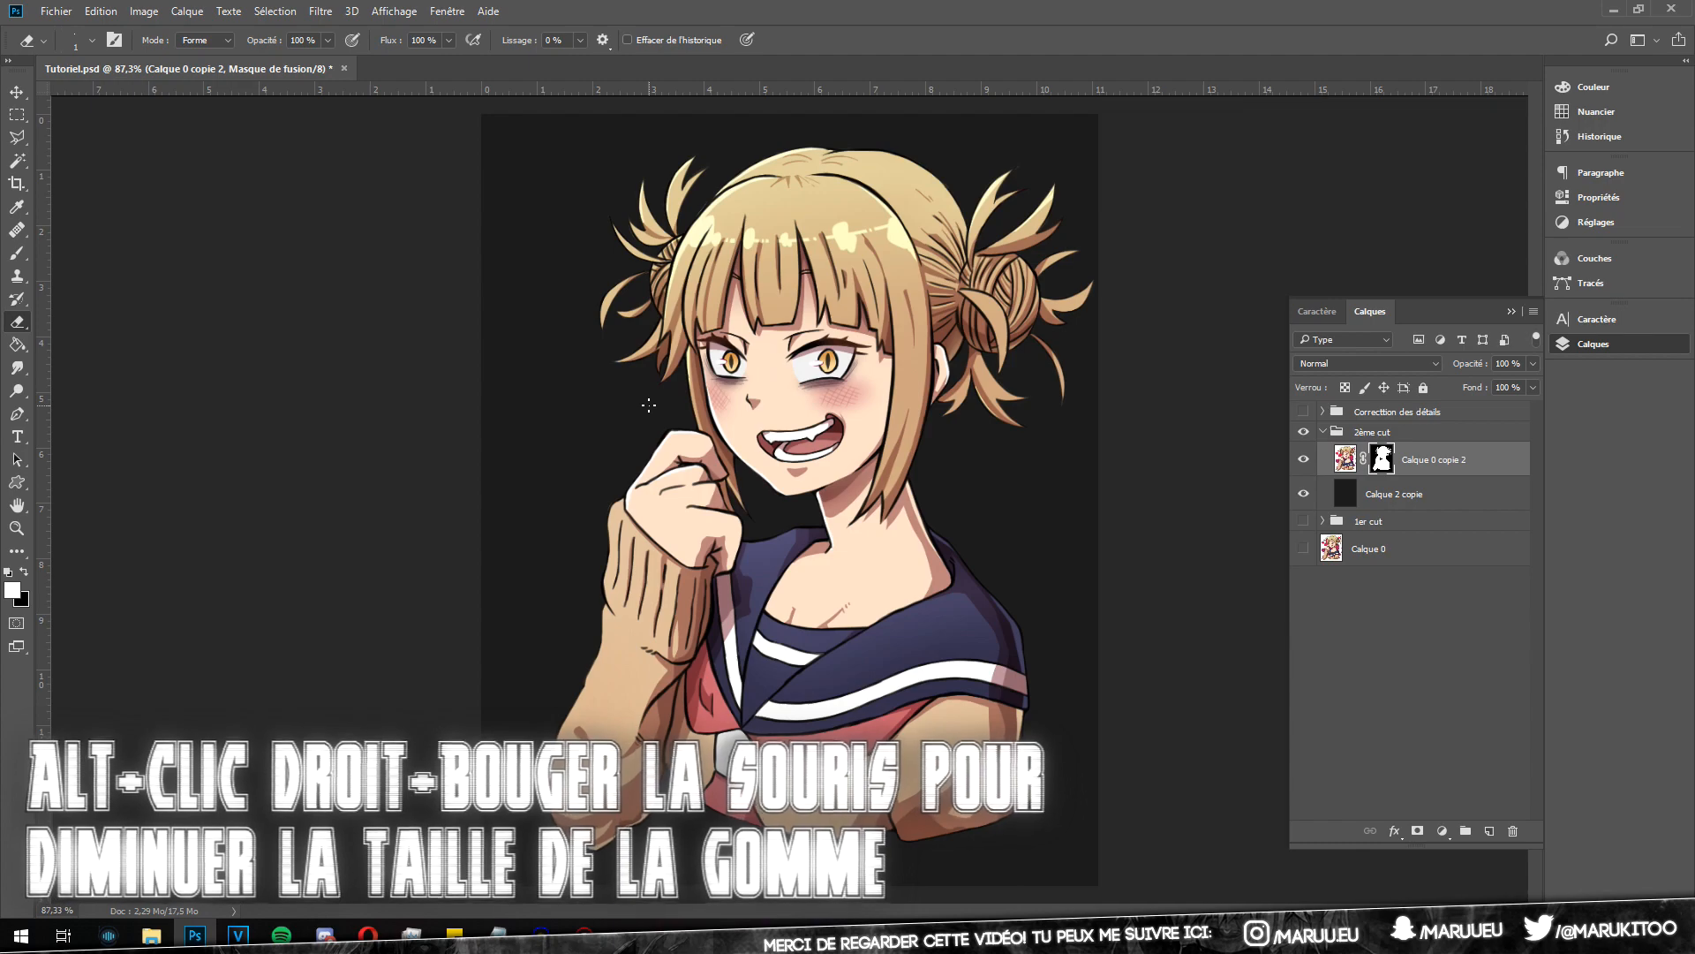
pyautogui.scroll(8, 689, 441)
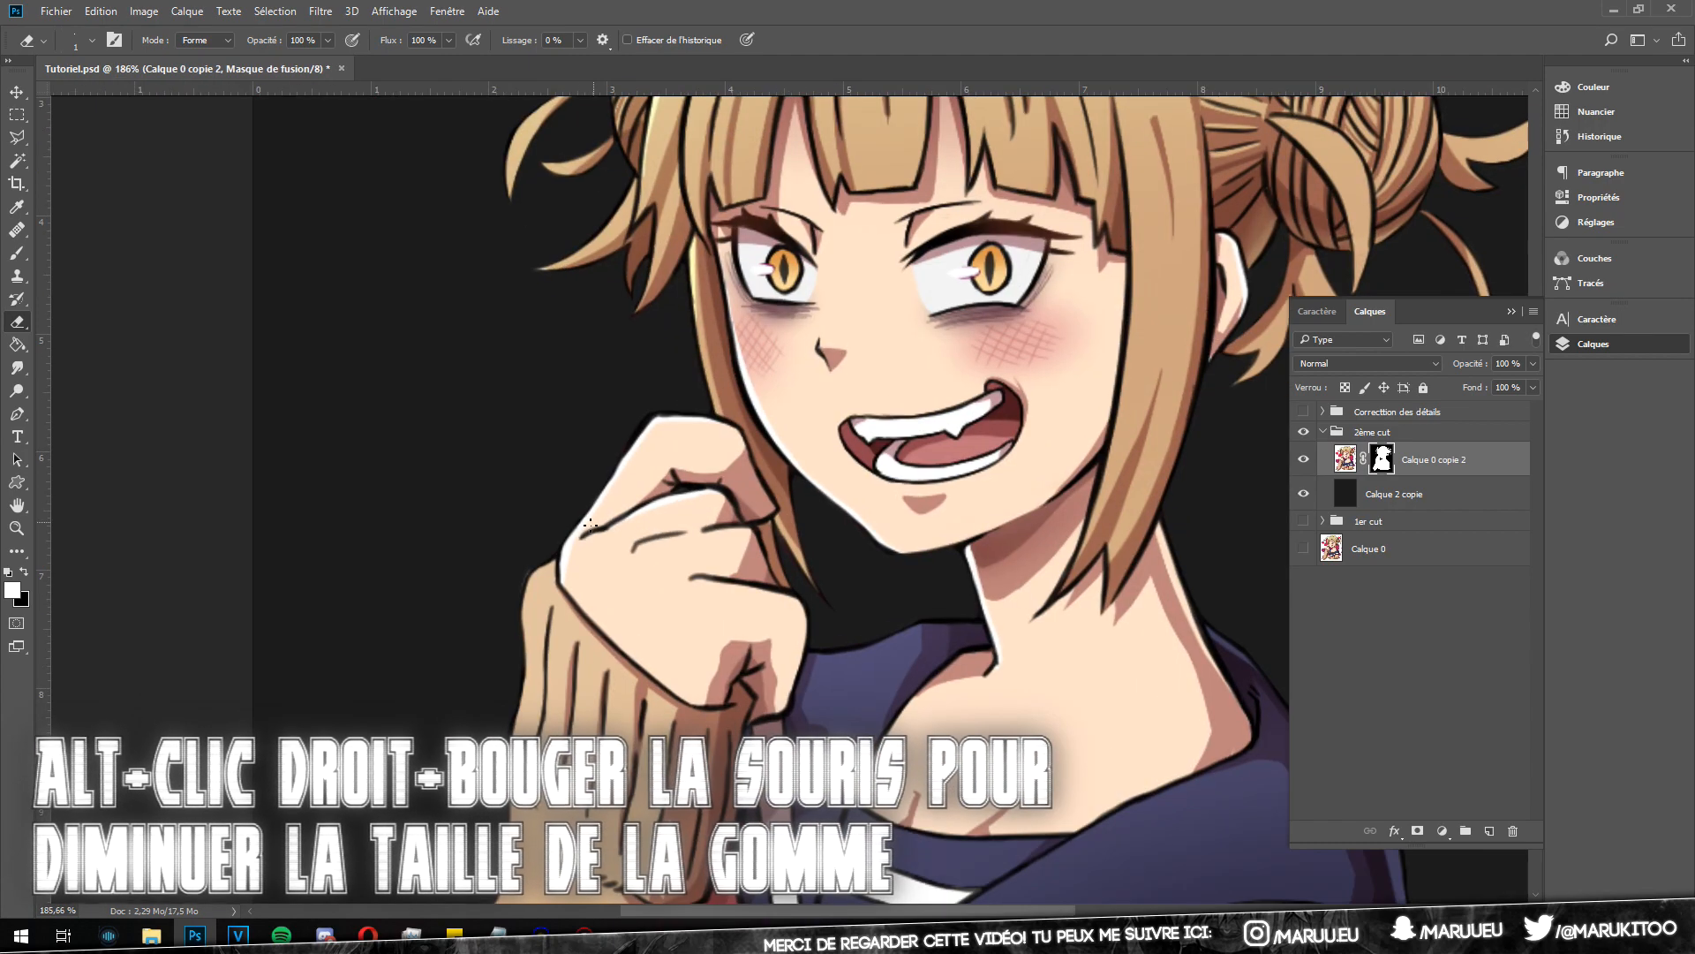
pyautogui.scroll(7, 474, 617)
pyautogui.scroll(3, 794, 382)
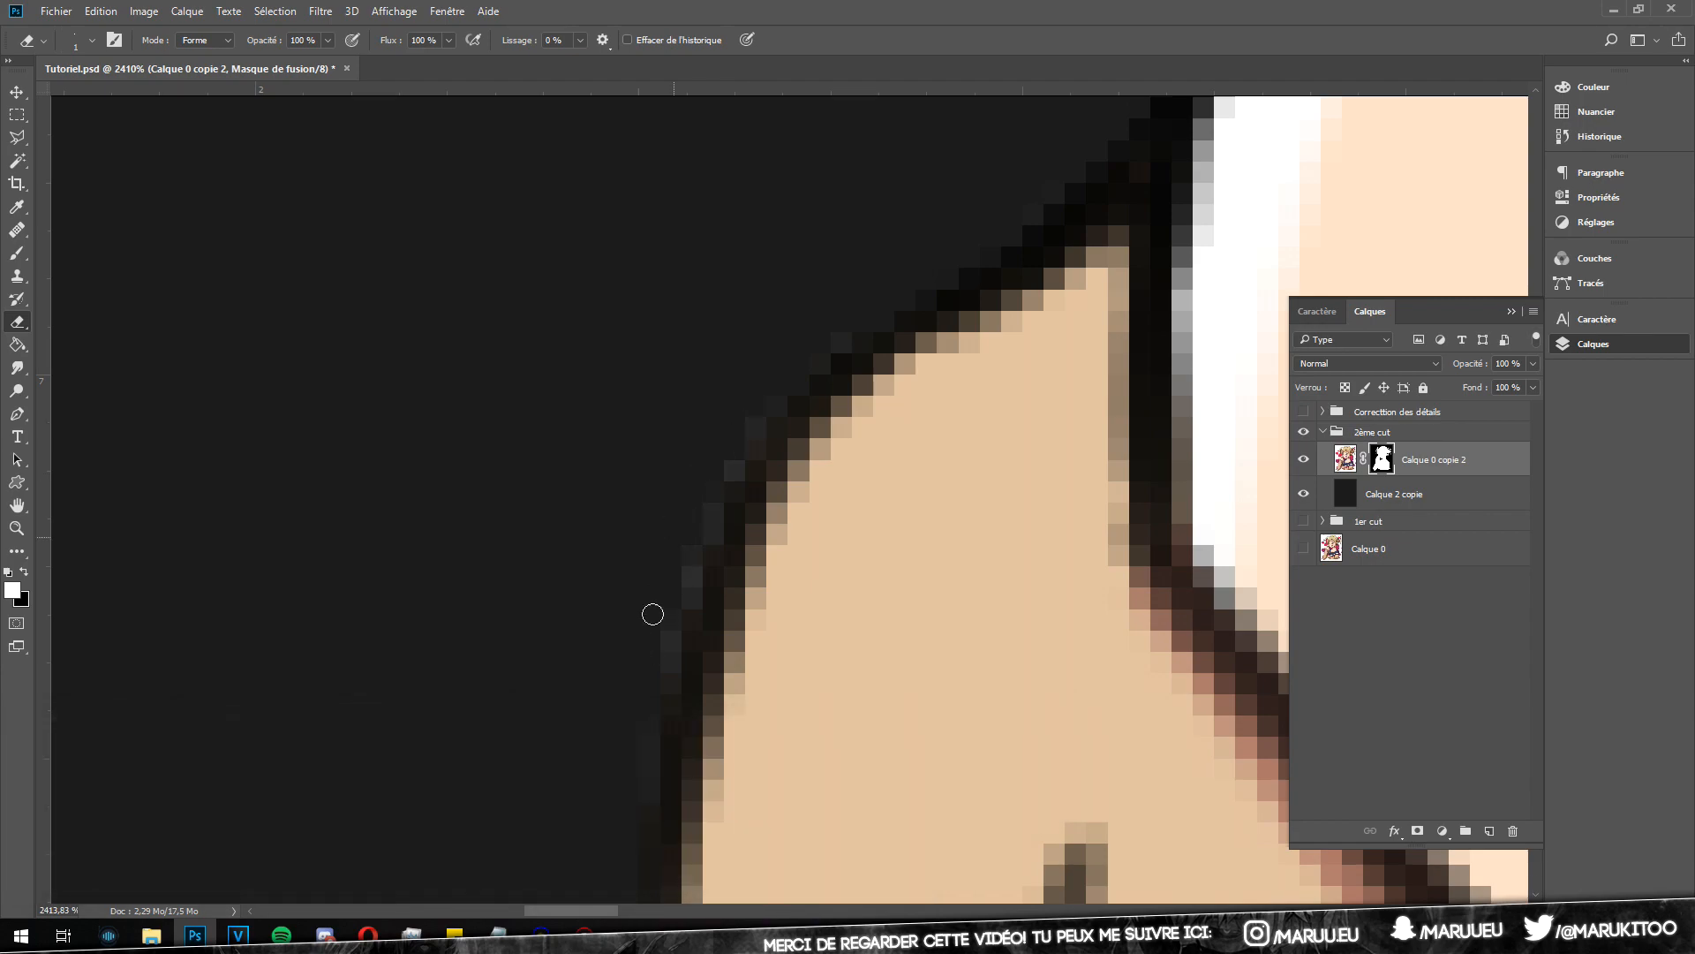
pyautogui.moveTo(652, 613); pyautogui.dragTo(646, 716)
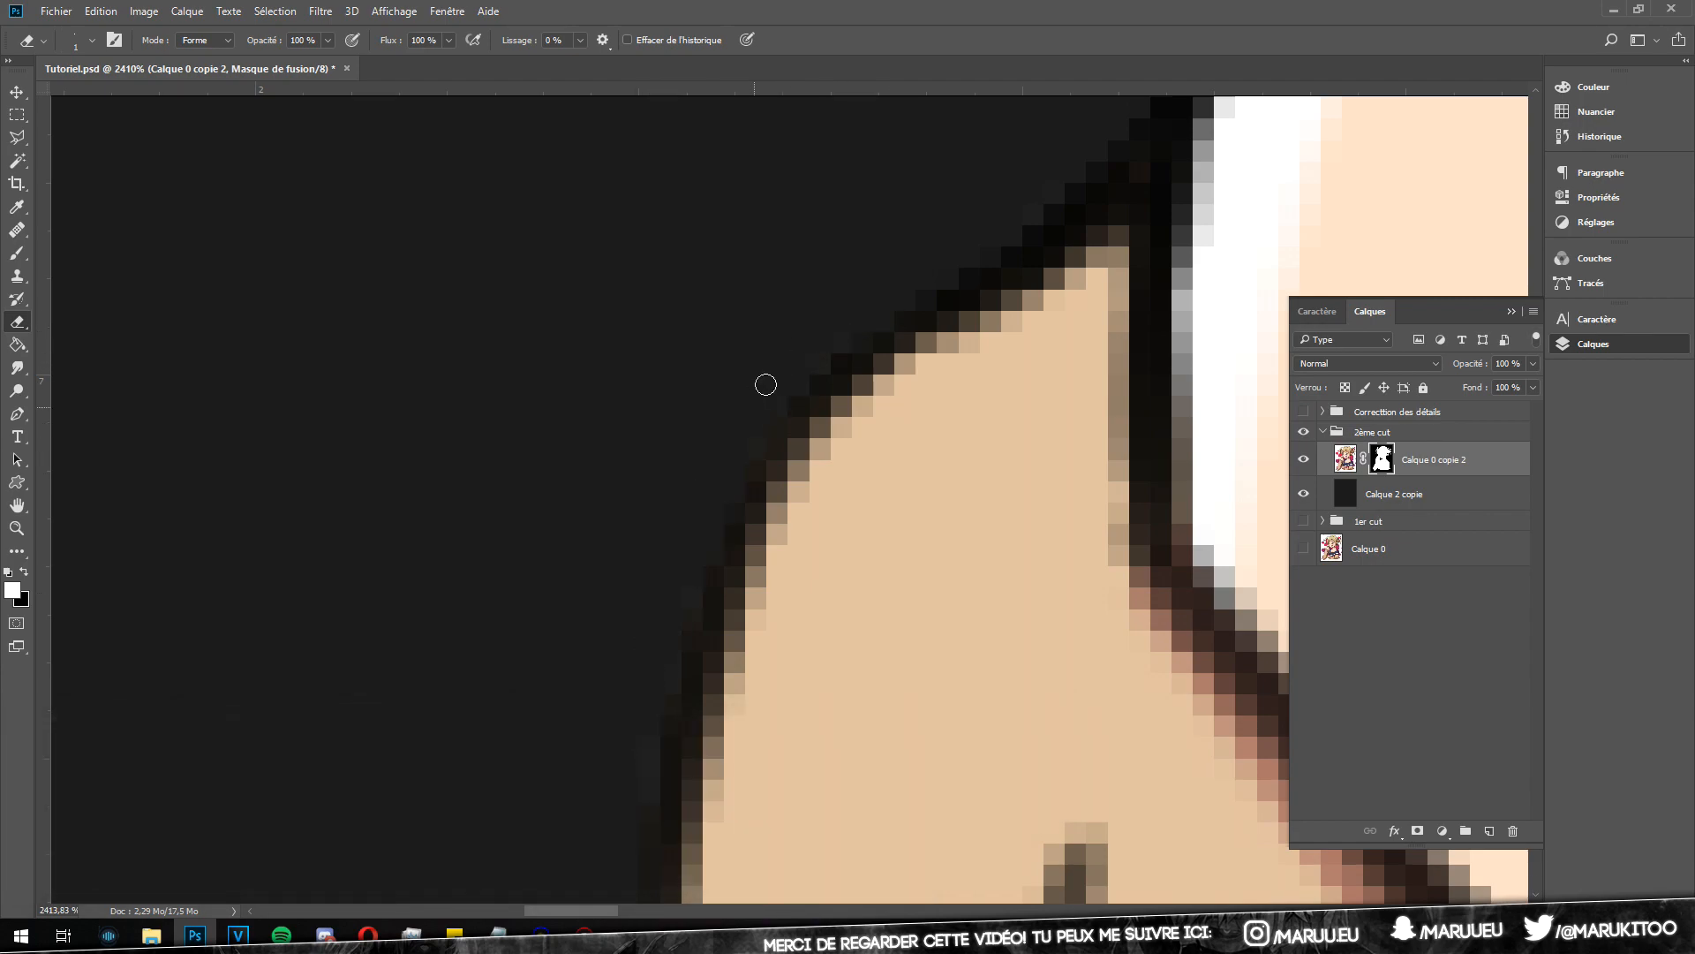
# Step: Hide the dark Calque 2 copie layer and create a new empty layer above the masked character in the 2ème cut group
pyautogui.scroll(-3, 756, 428)
pyautogui.scroll(-10, 716, 538)
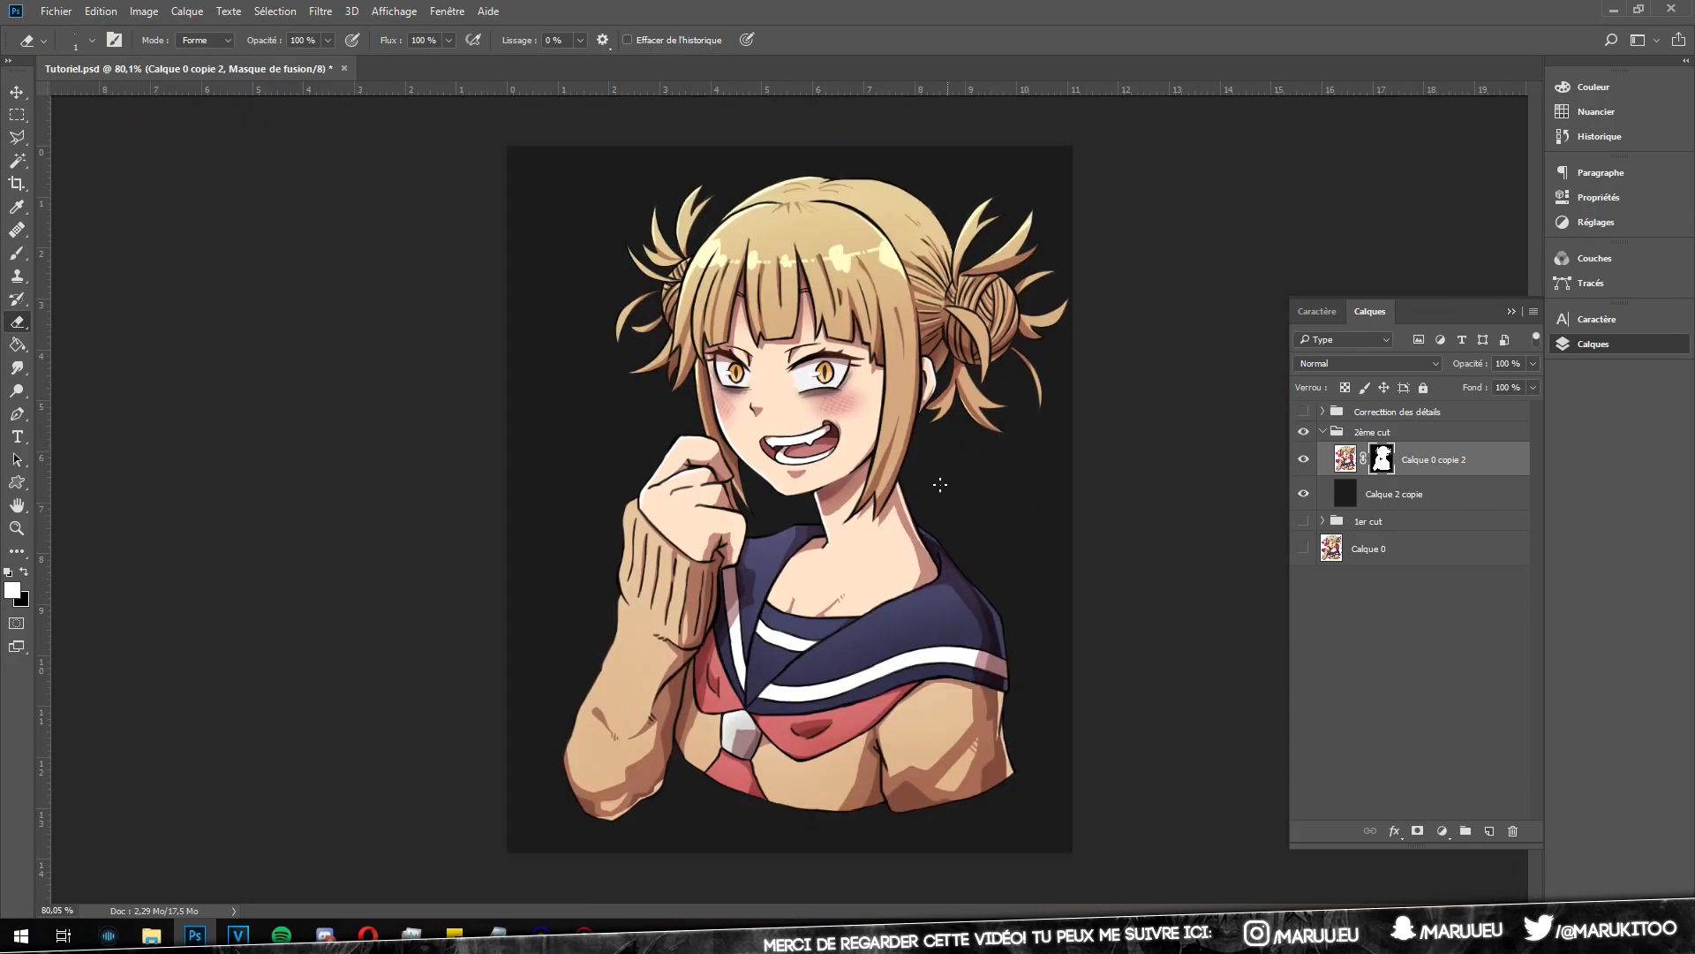
pyautogui.scroll(2, 941, 484)
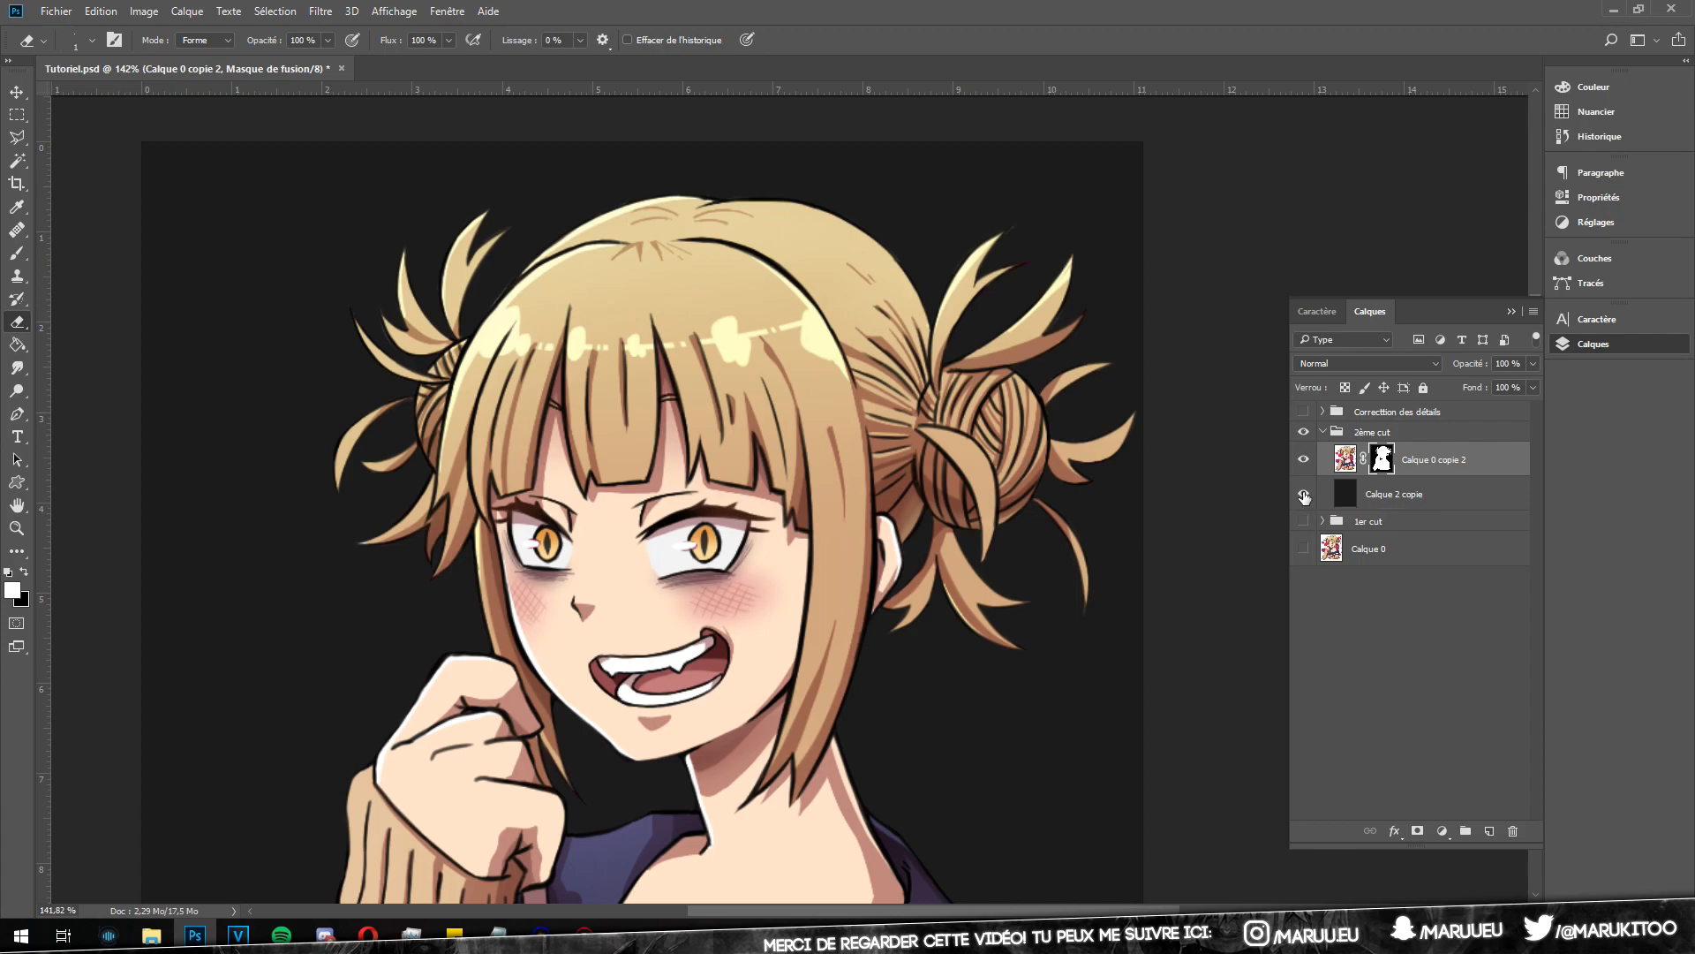
pyautogui.click(1304, 494)
pyautogui.scroll(6, 998, 265)
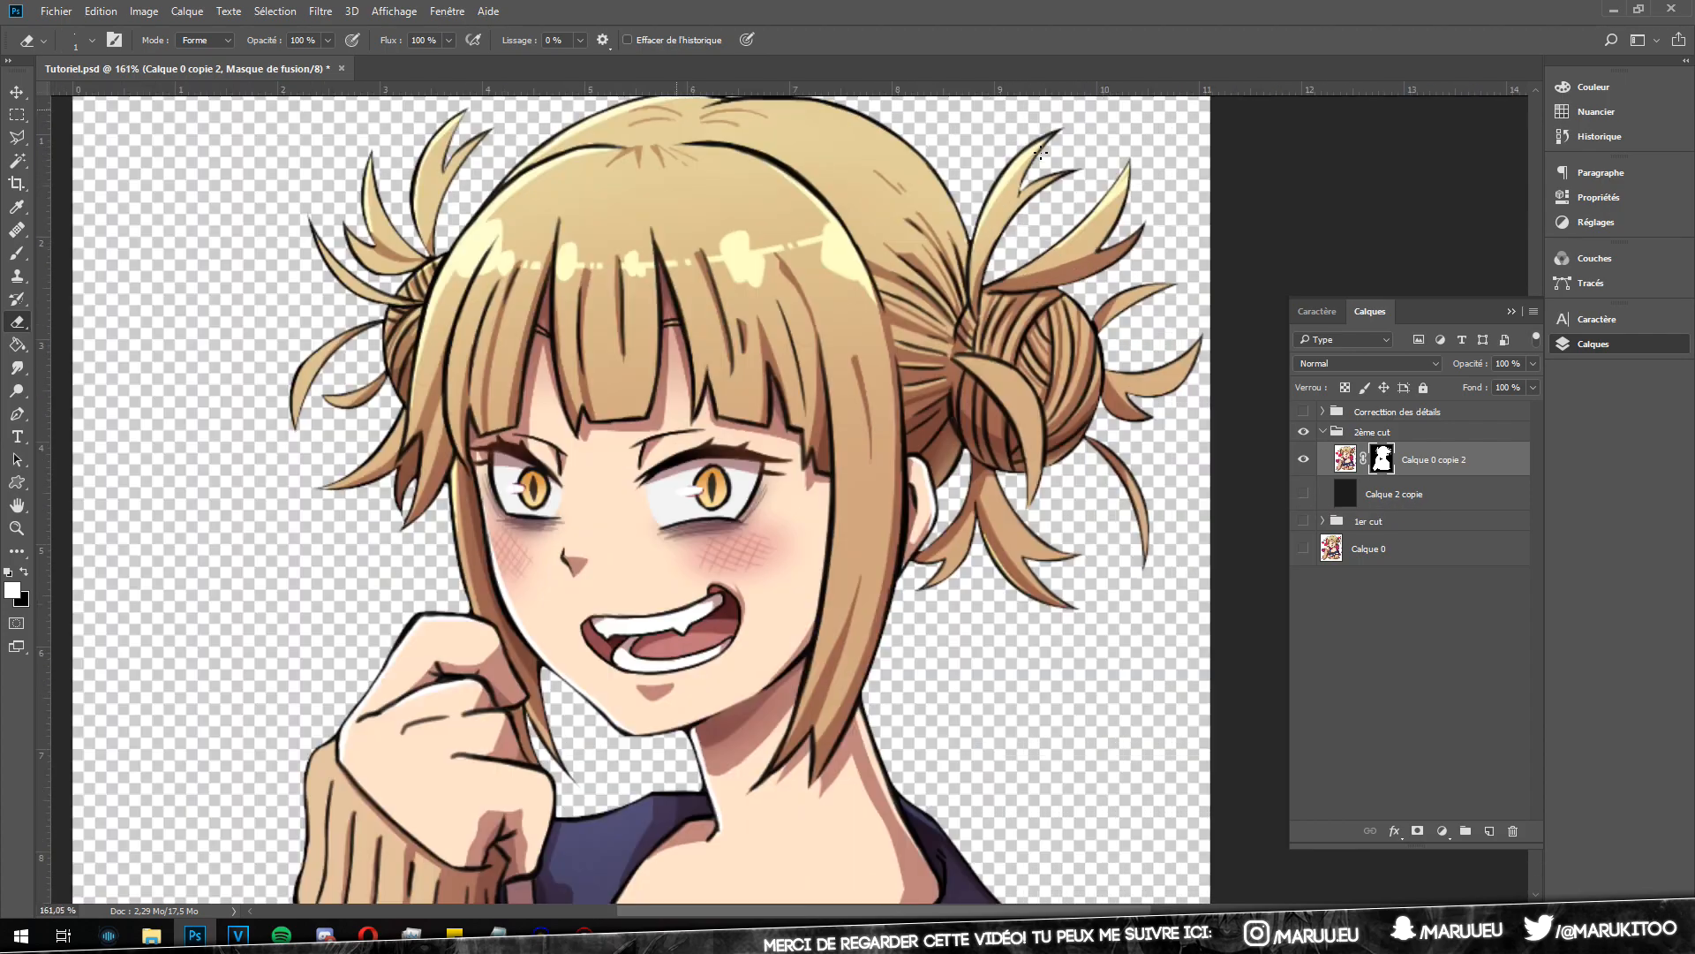
pyautogui.scroll(8, 1025, 206)
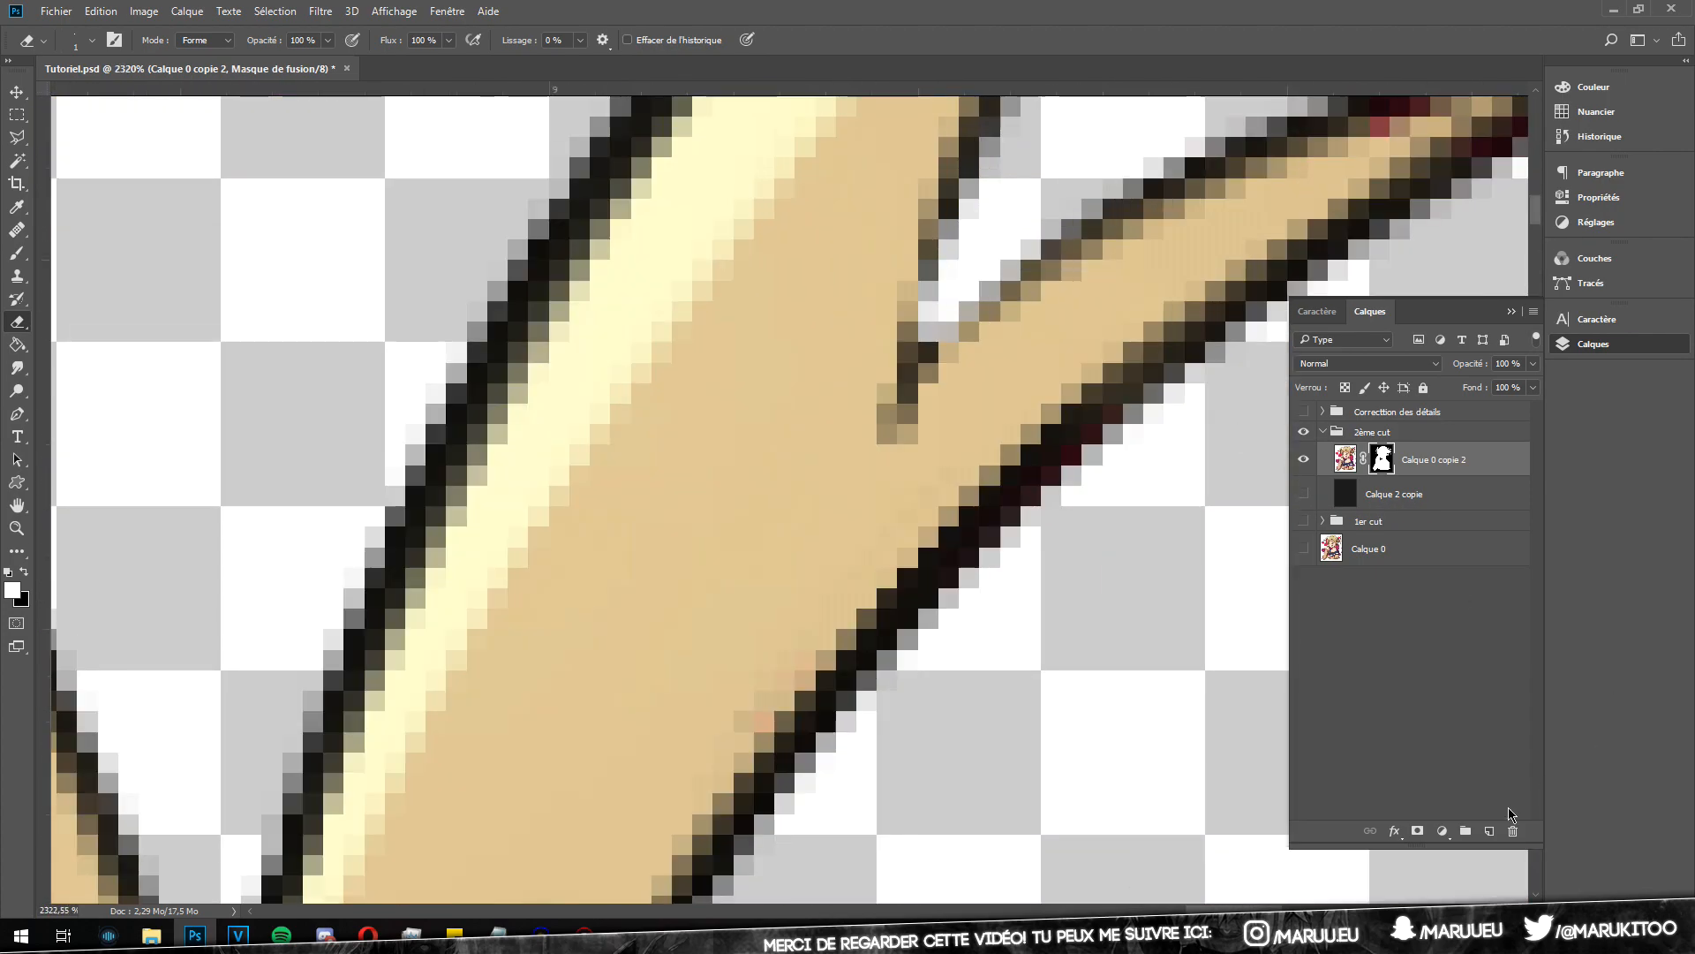
pyautogui.click(1490, 830)
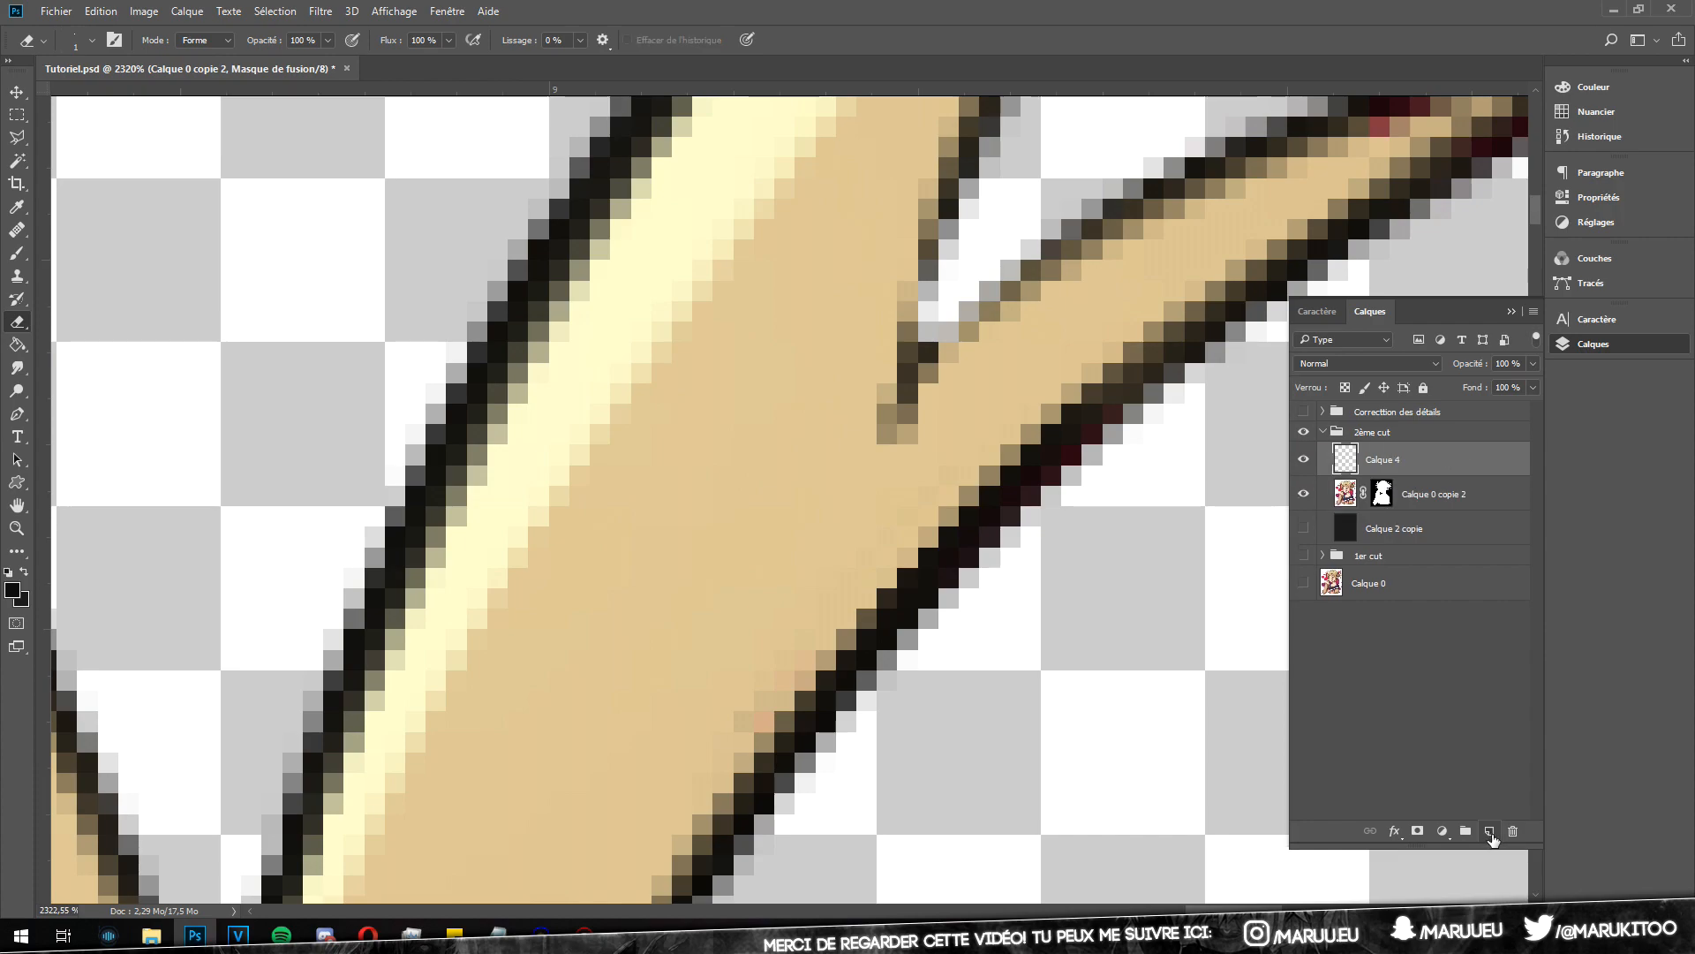
# Step: Paint over the outline in the fork of the hair tuft with the Brush, using a dark colour sampled from the outline
pyautogui.click(16, 256)
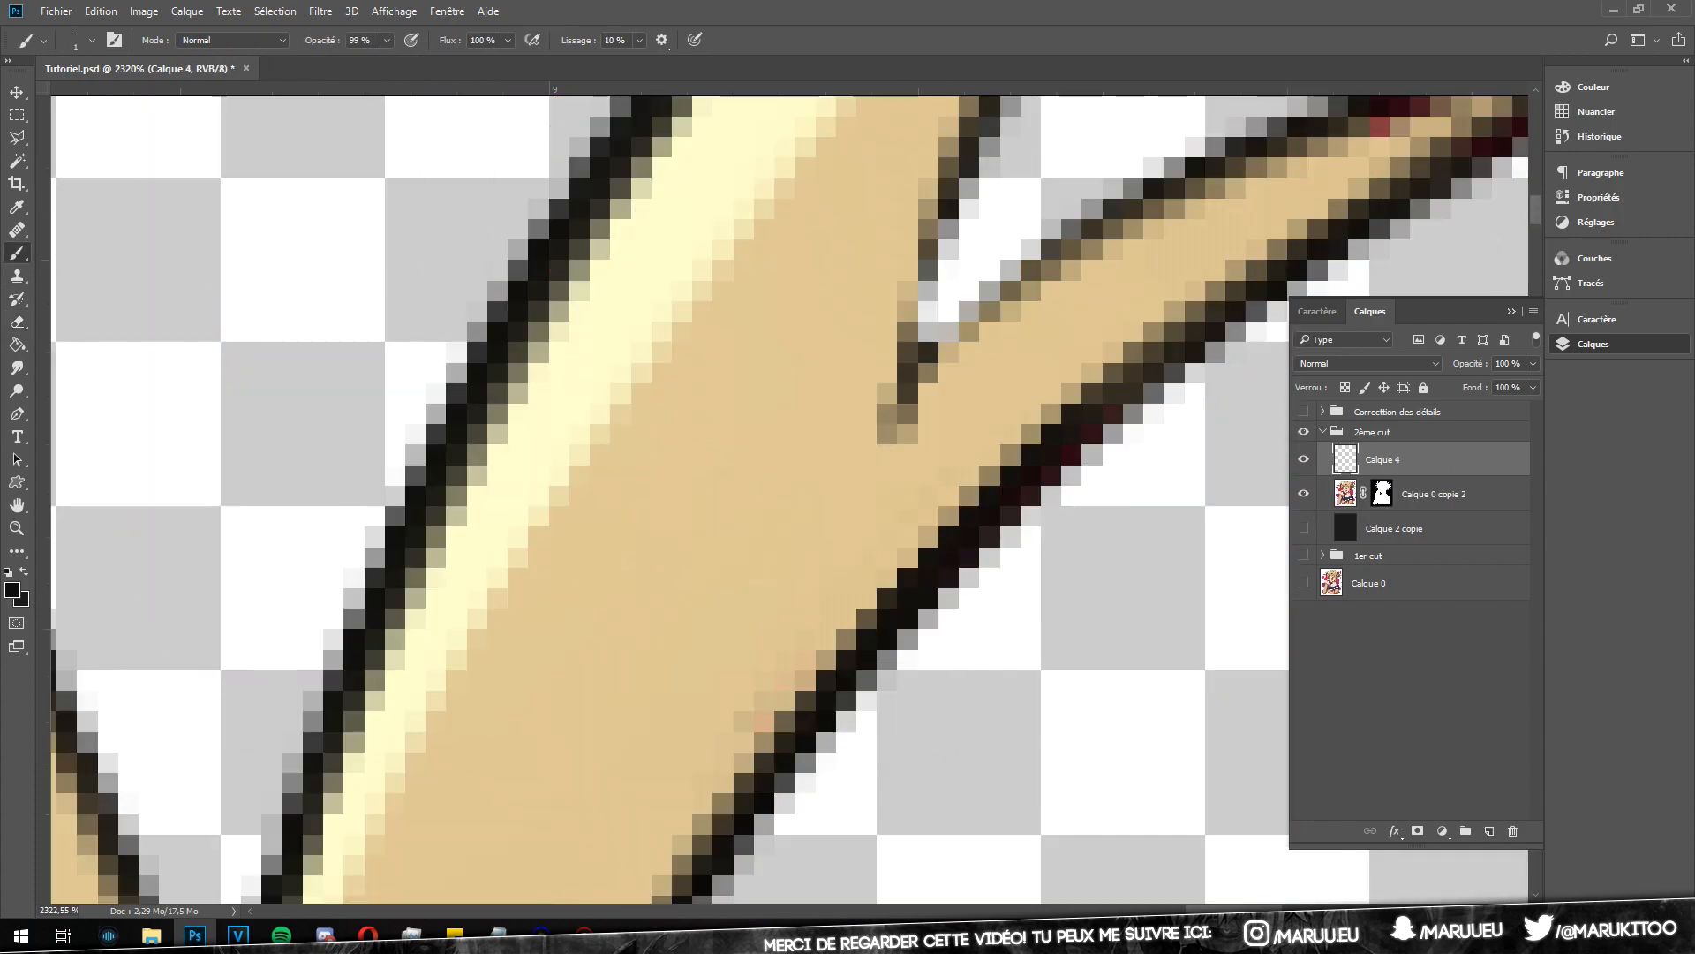
pyautogui.keyDown('alt'); pyautogui.click(957, 201); pyautogui.keyUp('alt')
pyautogui.keyDown('alt'); pyautogui.click(956, 201); pyautogui.keyUp('alt')
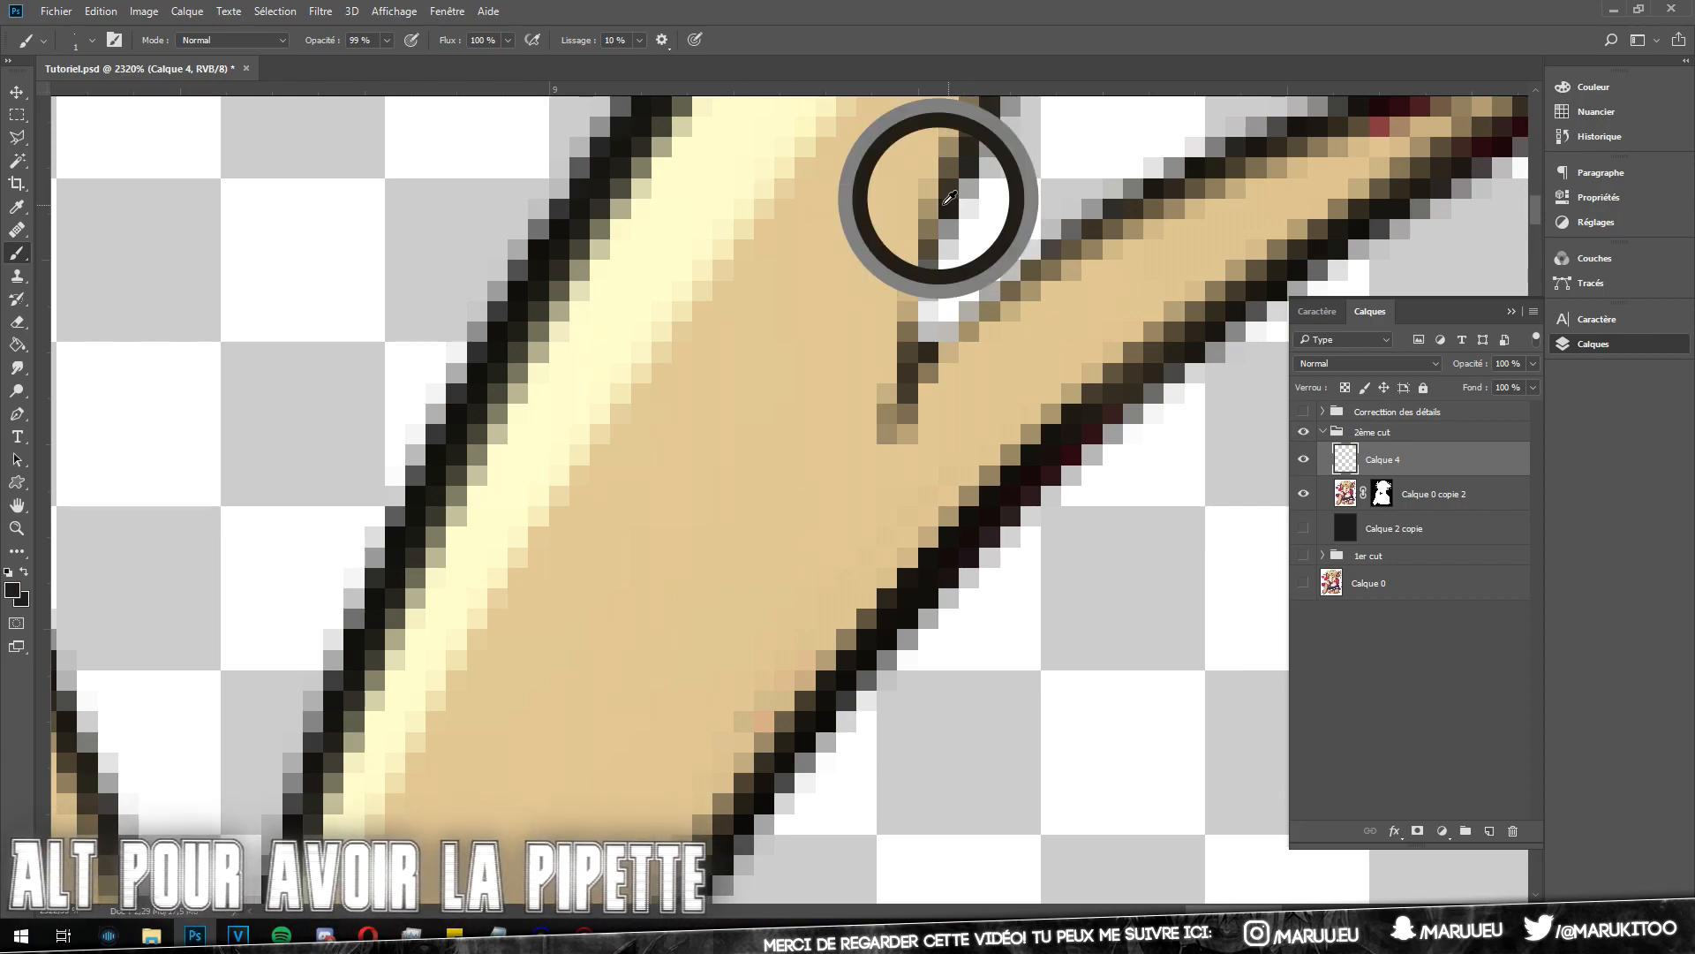
pyautogui.scroll(2, 945, 201)
pyautogui.scroll(1, 945, 202)
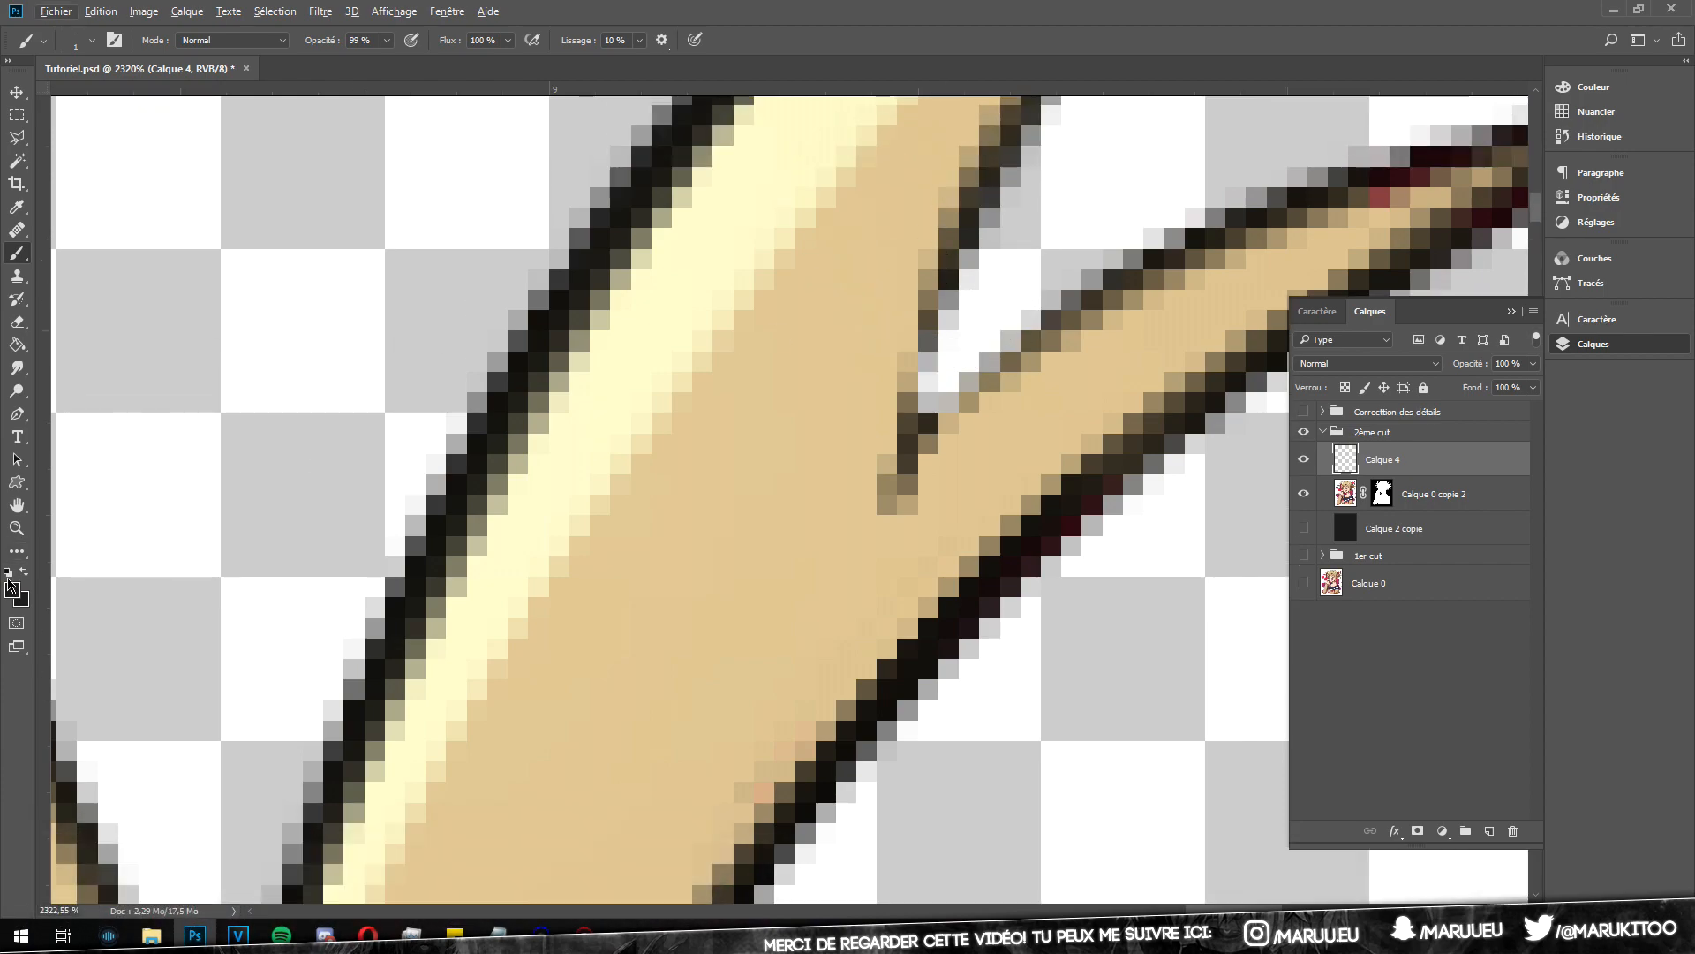
pyautogui.press('alt')
pyautogui.keyDown('alt'); pyautogui.click(1018, 547); pyautogui.keyUp('alt')
pyautogui.keyDown('alt'); pyautogui.click(1017, 547); pyautogui.keyUp('alt')
pyautogui.keyDown('alt'); pyautogui.click(1017, 547); pyautogui.keyUp('alt')
pyautogui.scroll(1, 993, 220)
pyautogui.moveTo(1015, 207); pyautogui.dragTo(966, 303)
pyautogui.moveTo(966, 303); pyautogui.dragTo(908, 546)
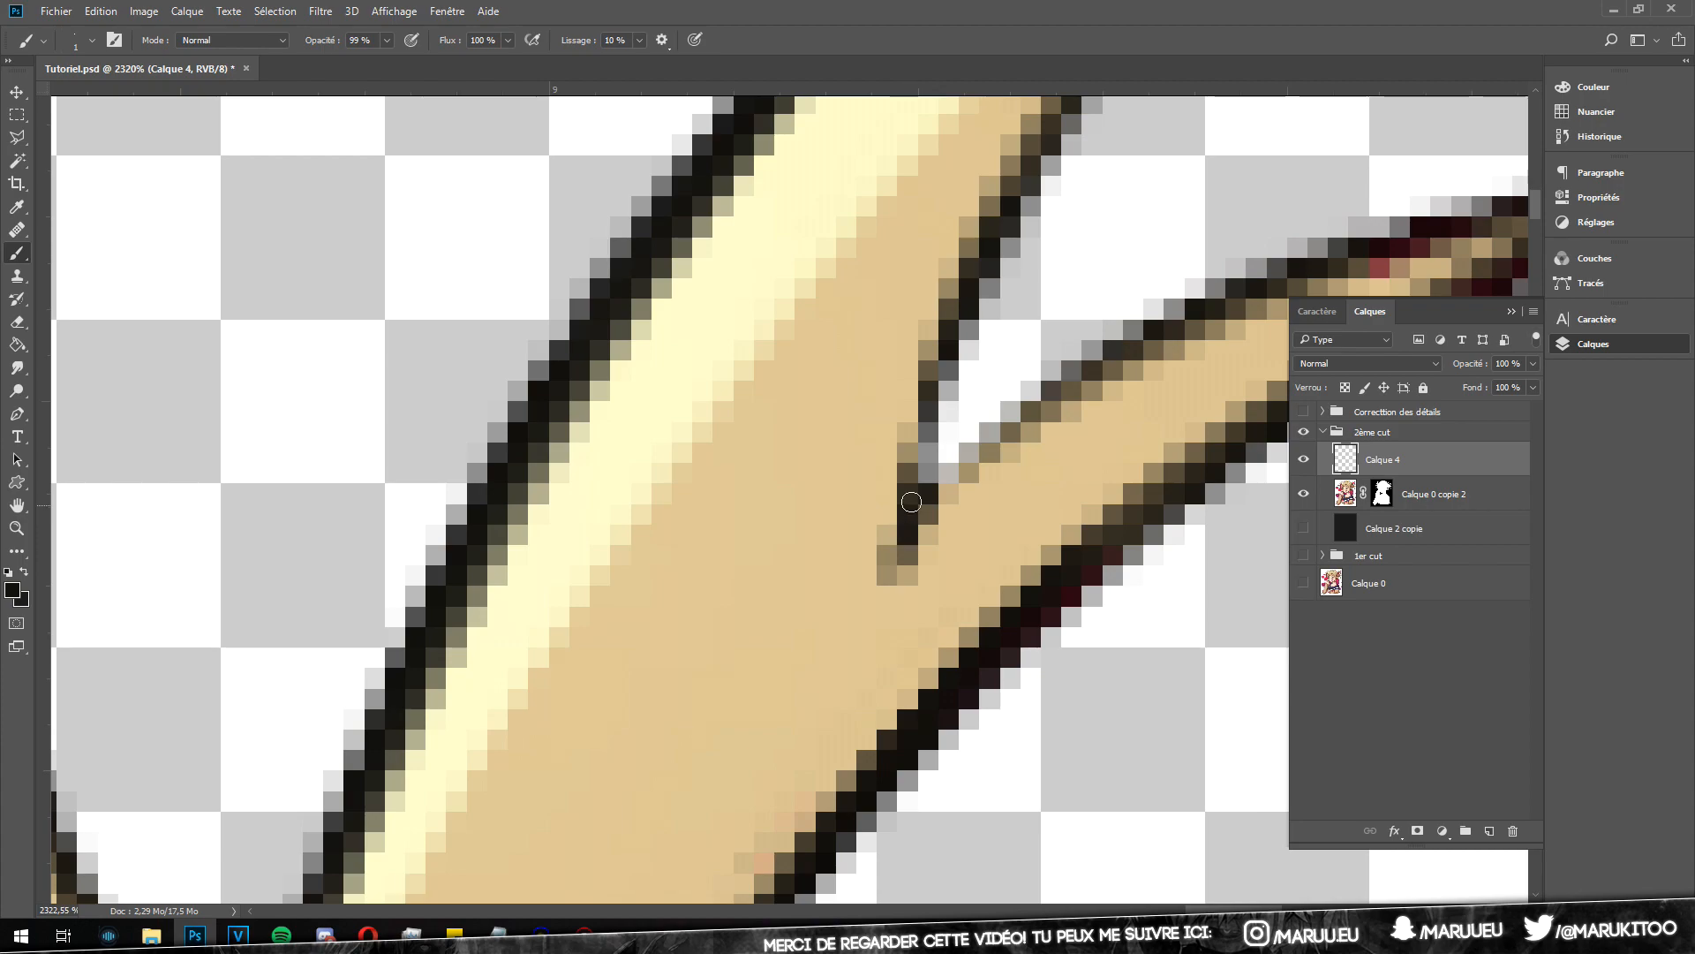
pyautogui.moveTo(930, 371); pyautogui.dragTo(916, 521)
pyautogui.moveTo(1038, 403); pyautogui.dragTo(922, 507)
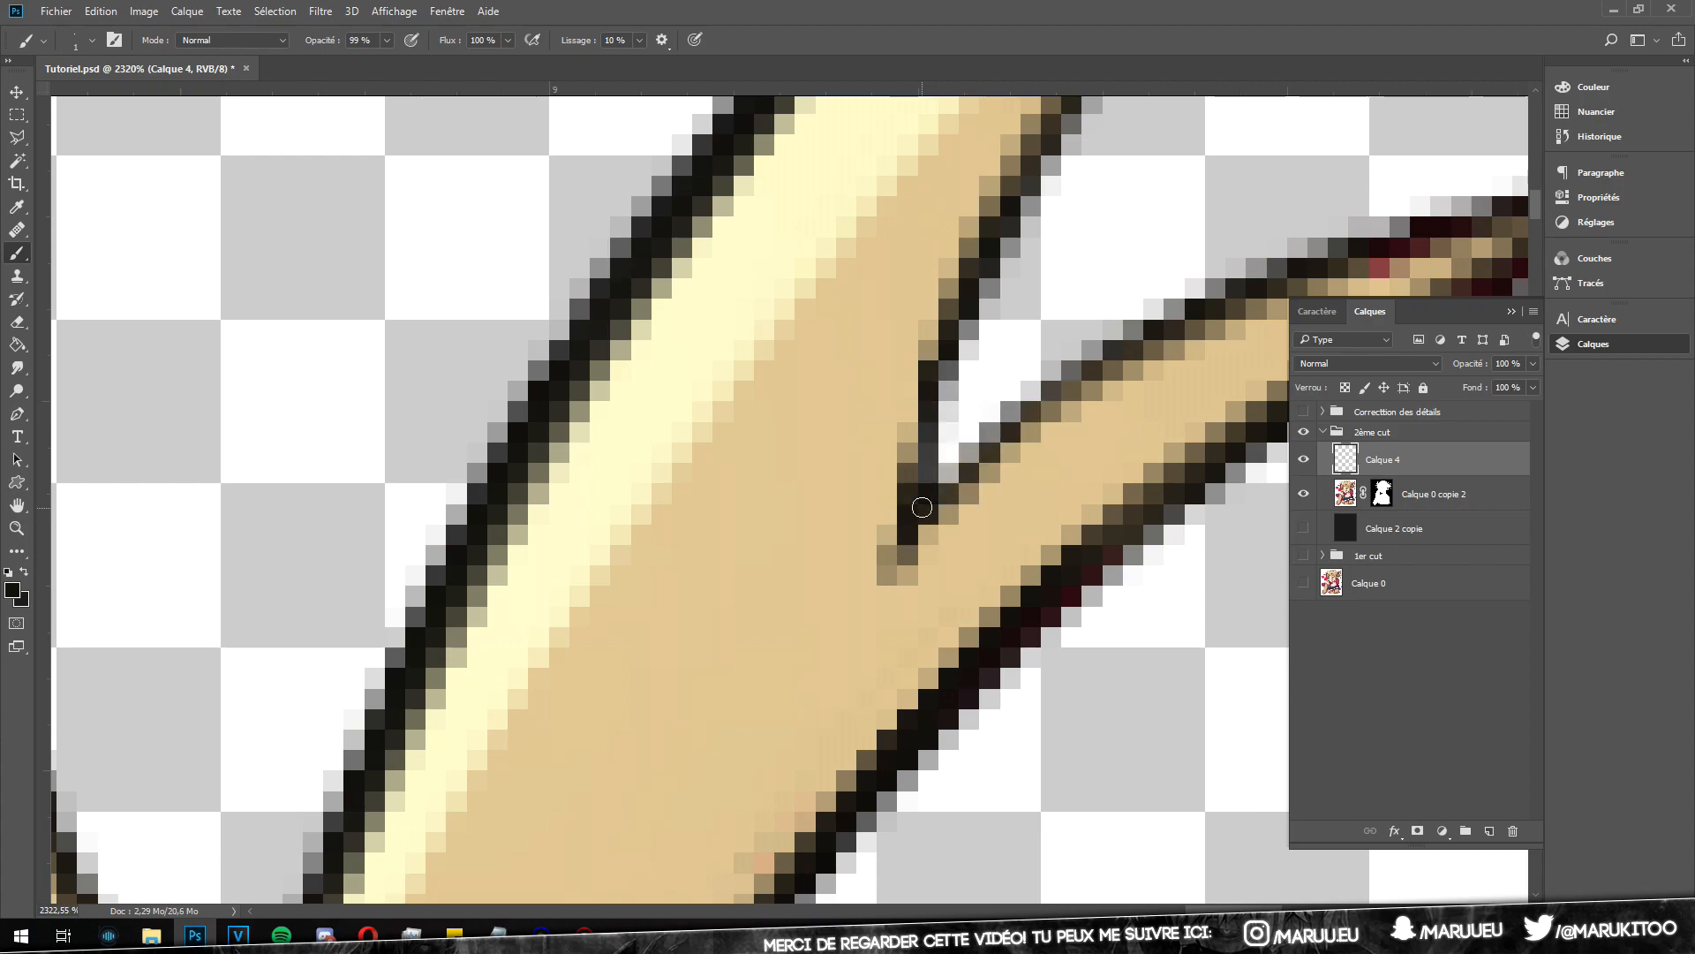
# Step: Examine the outlines around the hair, jaw, hand and sleeve against the transparent background
pyautogui.scroll(-12, 922, 507)
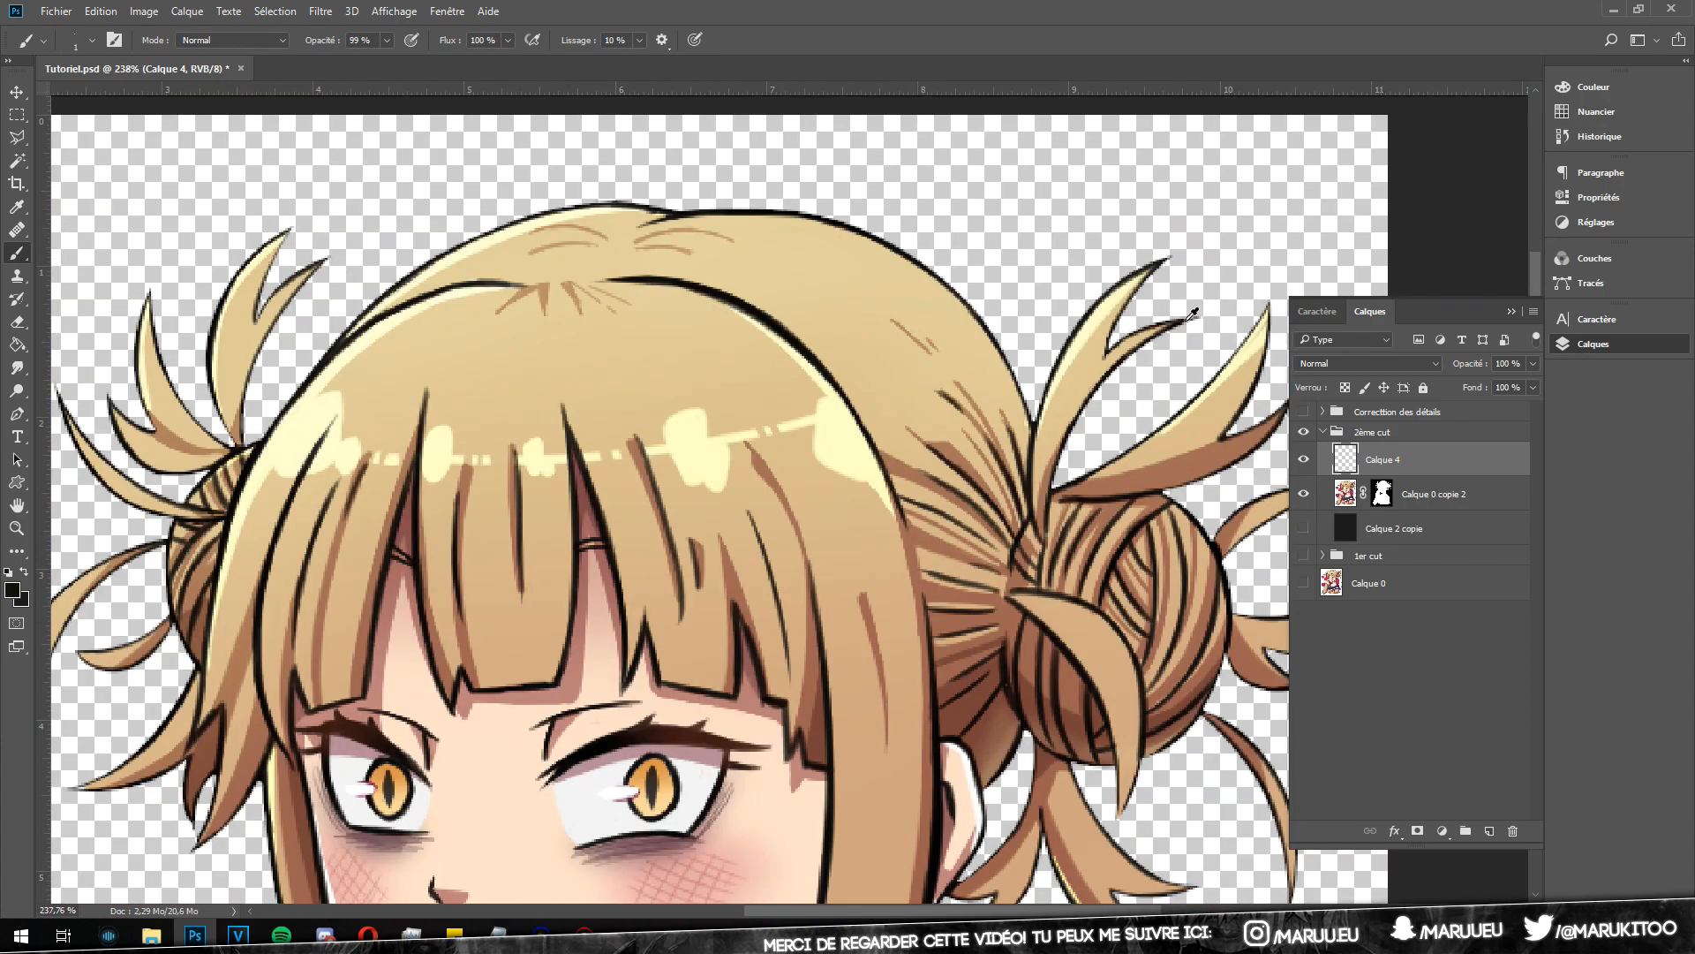
pyautogui.scroll(-2, 64, 428)
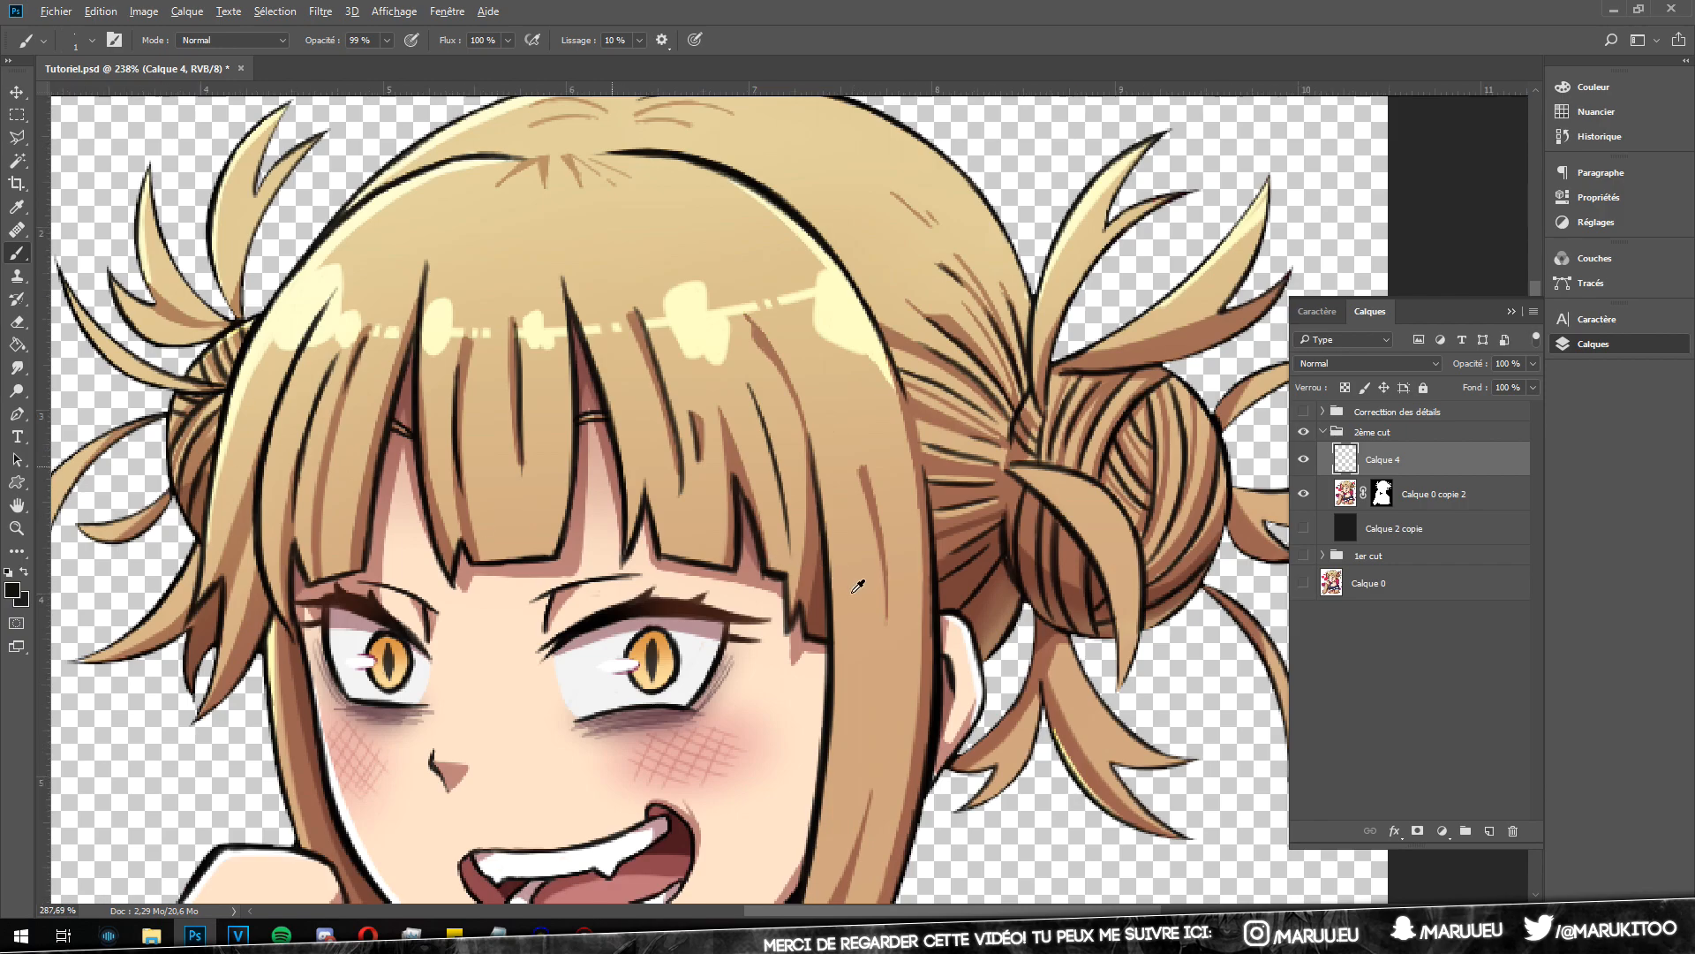
pyautogui.scroll(3, 859, 584)
pyautogui.scroll(-3, 840, 549)
pyautogui.hscroll(-8, 455, 505)
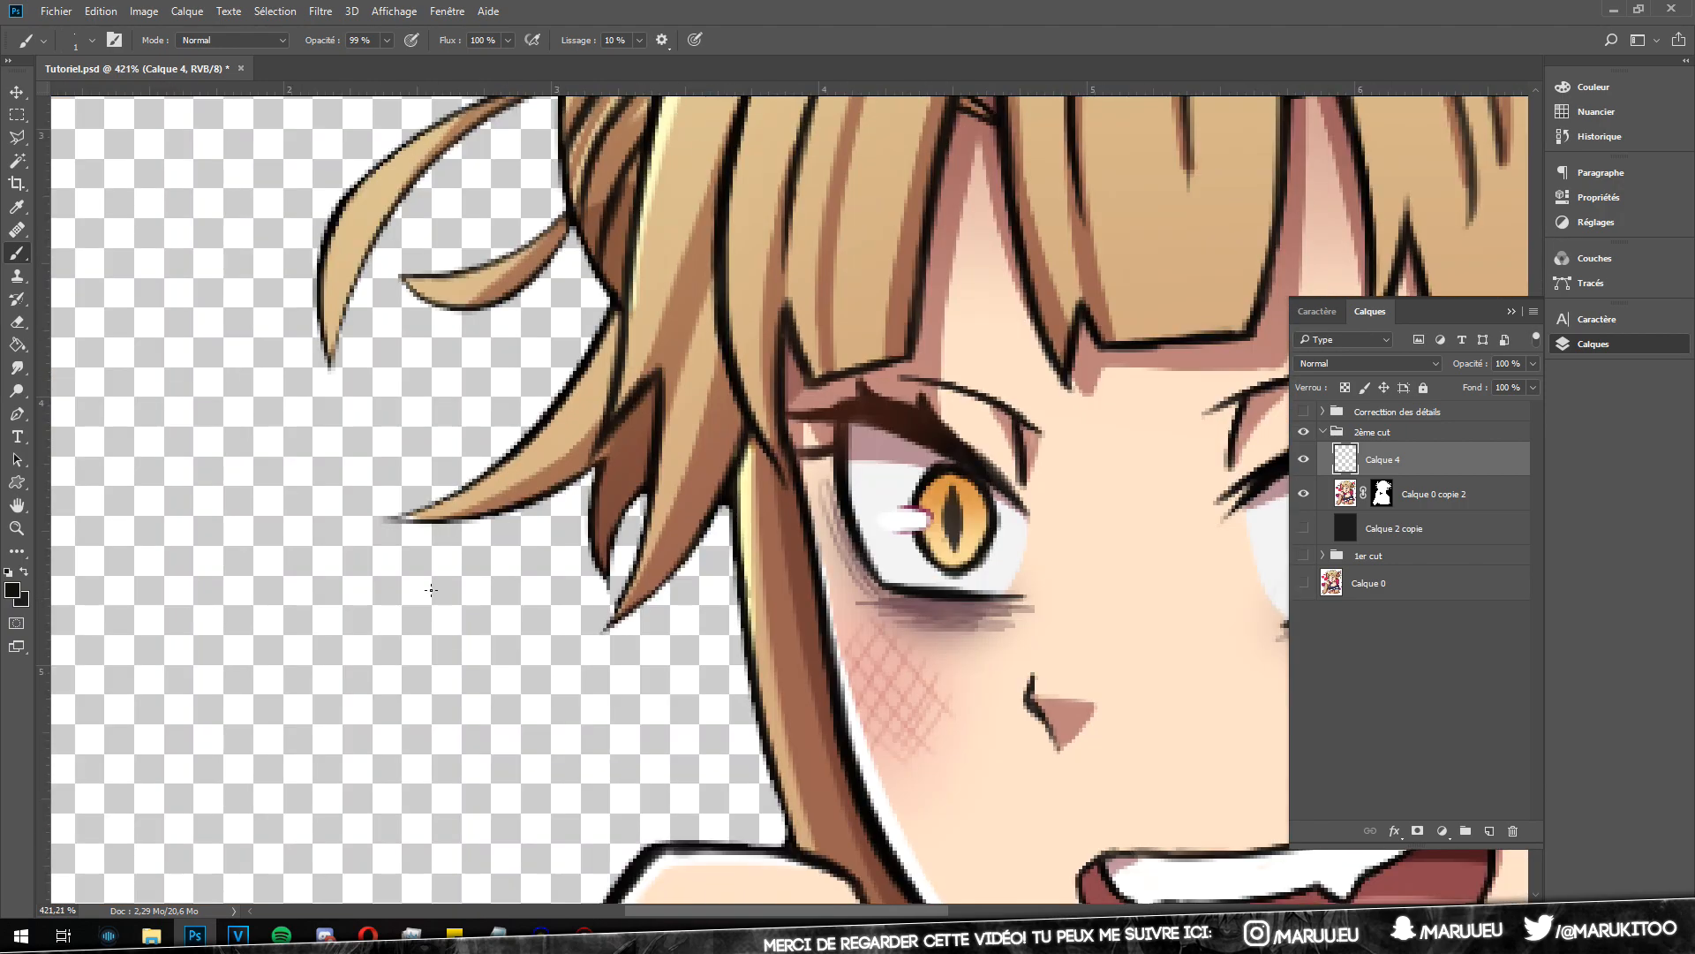
pyautogui.scroll(-5, 515, 405)
pyautogui.scroll(3, 1133, 601)
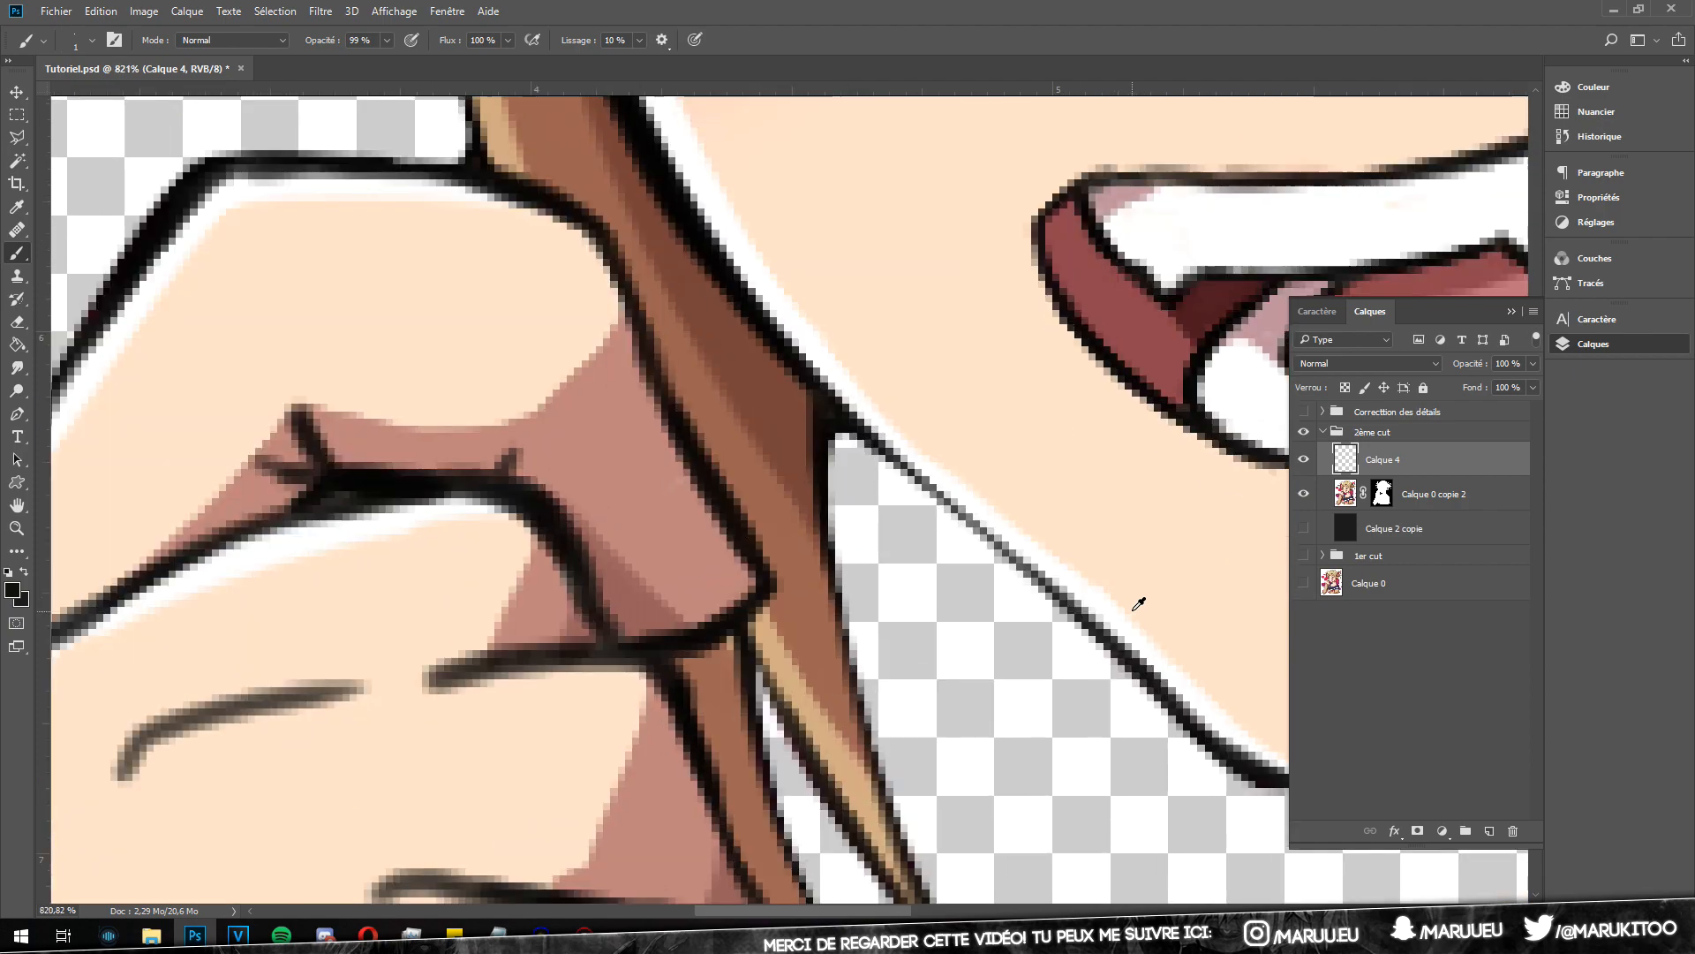
pyautogui.moveTo(930, 476); pyautogui.dragTo(1234, 714)
pyautogui.scroll(-4, 1228, 719)
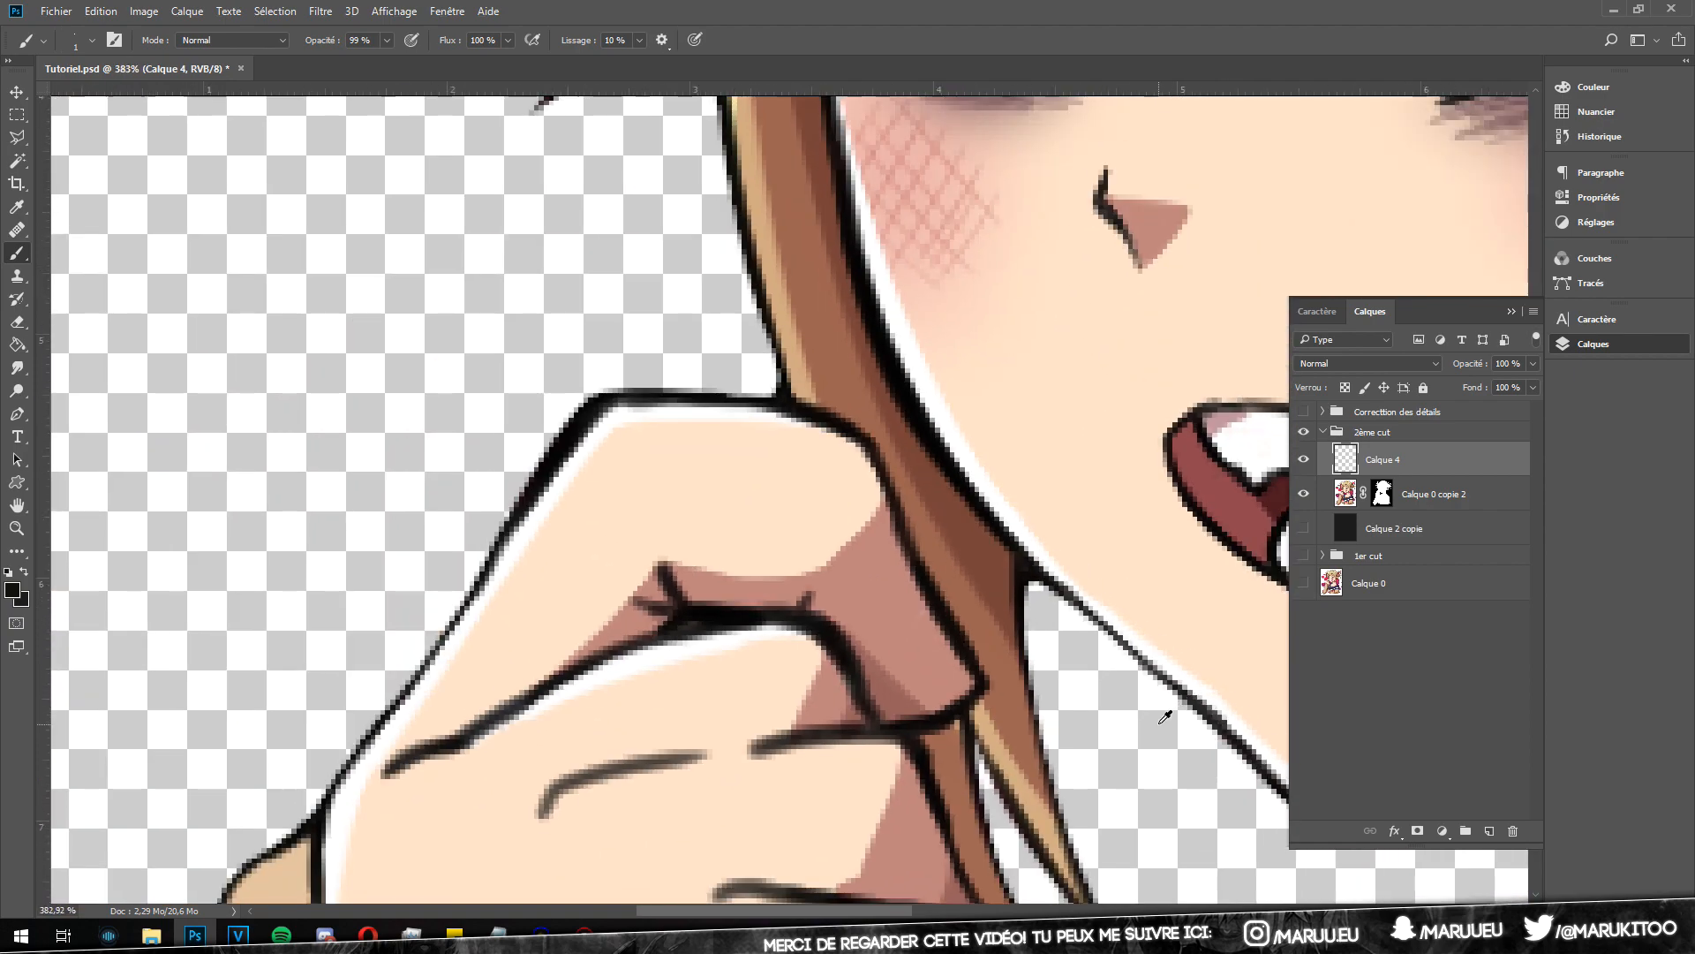
pyautogui.scroll(-4, 1139, 636)
pyautogui.scroll(-8, 1000, 392)
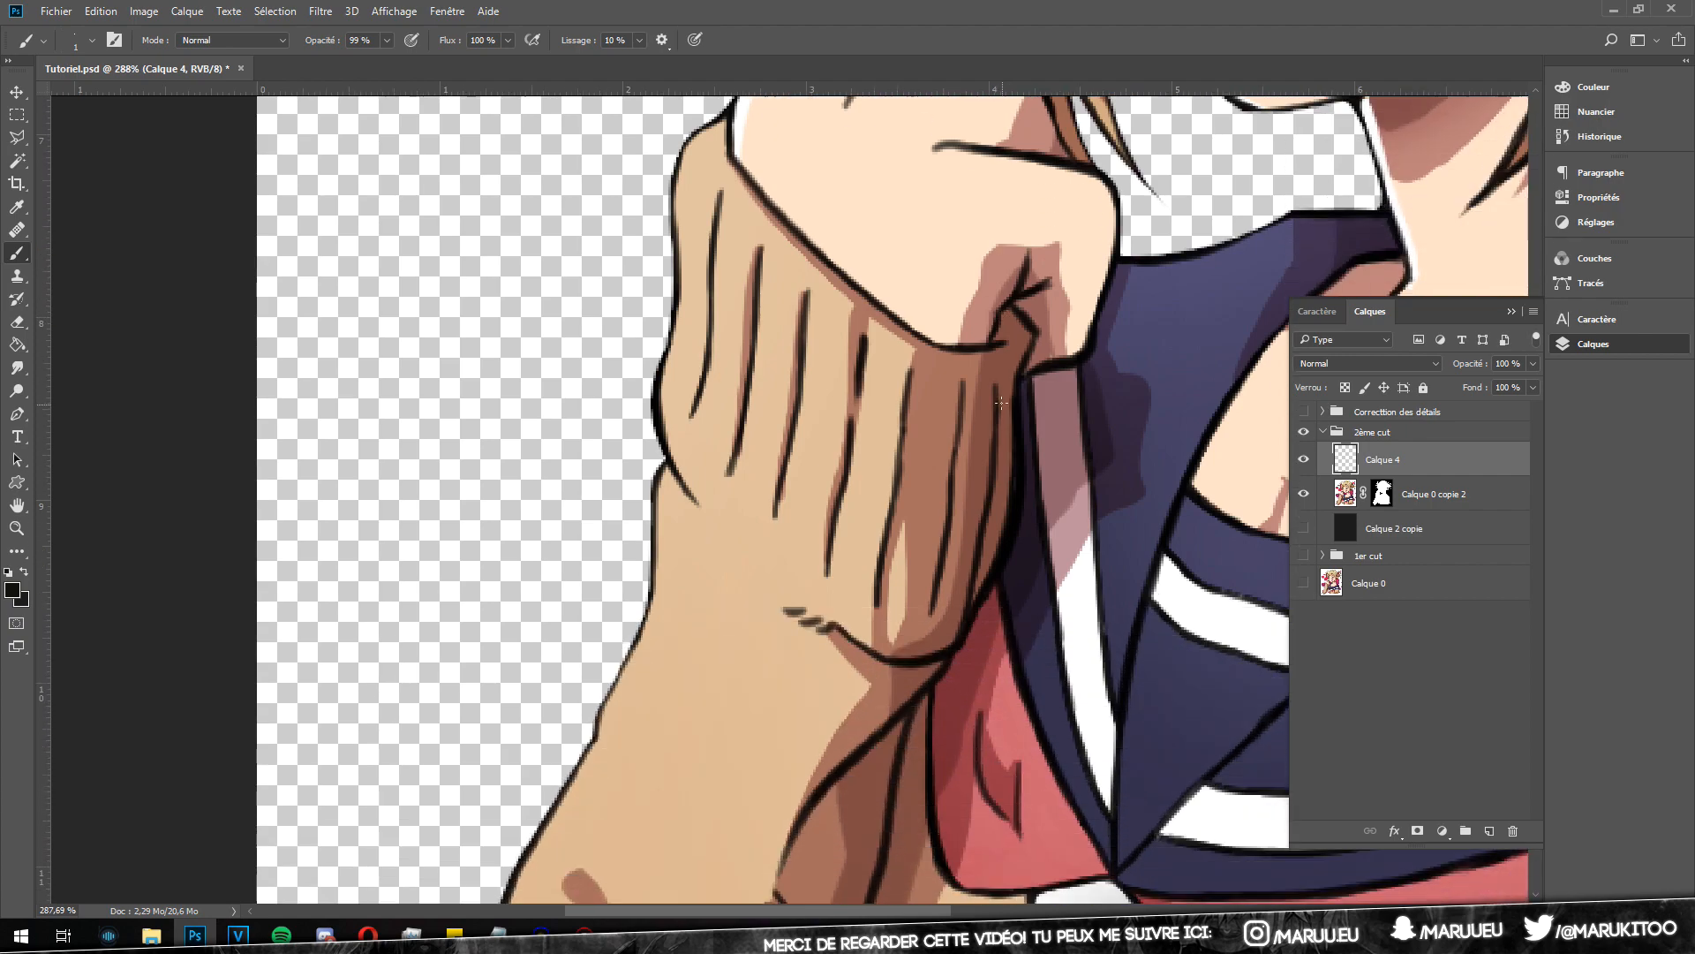
pyautogui.scroll(-2, 843, 538)
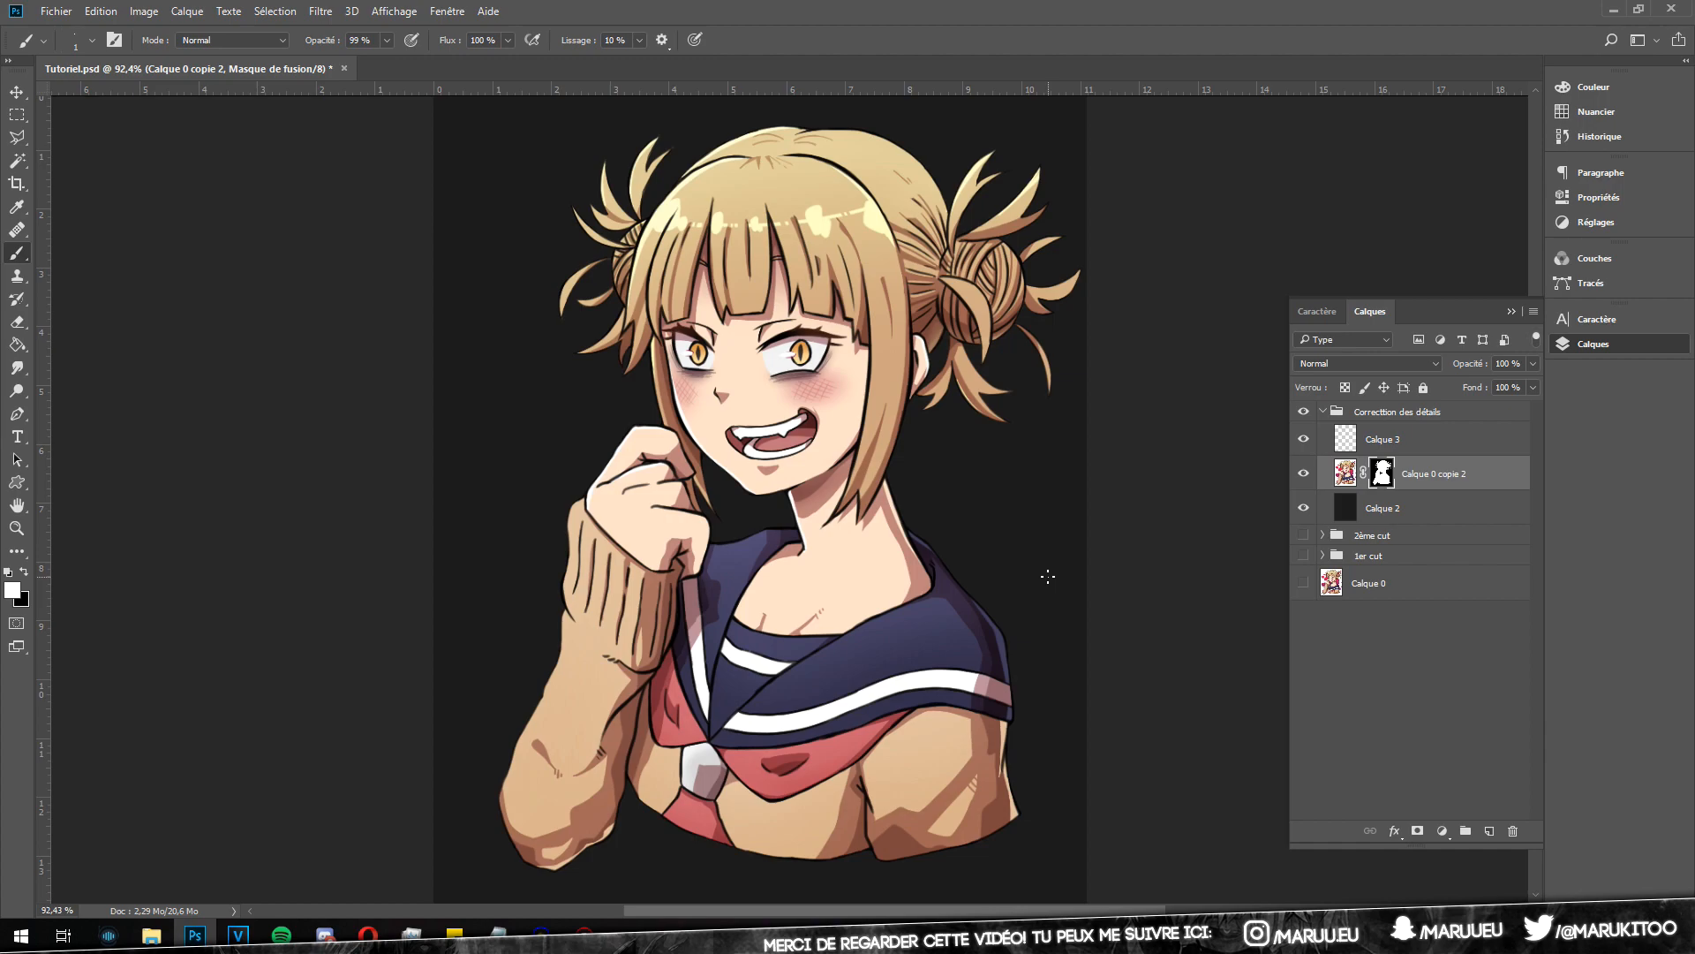
# Step: Hide the dark Calque 2 layer and toggle Calque 3 to compare the character's outlines with and without the retouching
pyautogui.click(1303, 439)
pyautogui.click(1303, 440)
pyautogui.click(1302, 510)
pyautogui.click(1306, 440)
pyautogui.click(1305, 441)
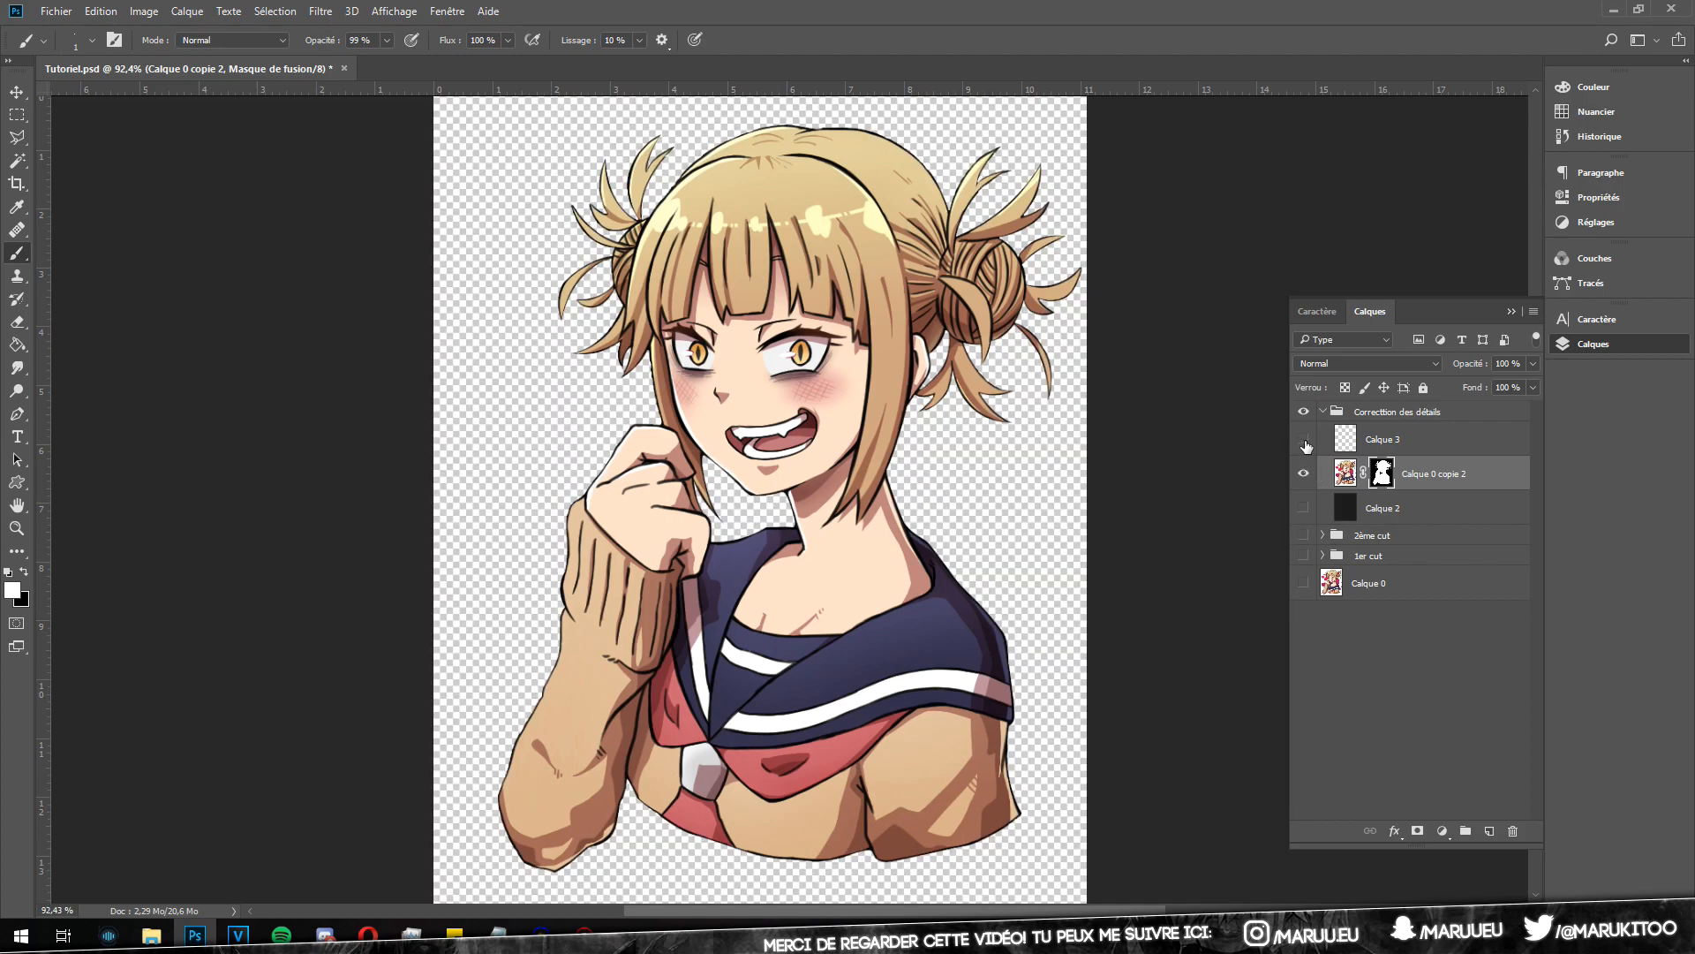
# Step: Toggle the visibility of Calque 3 and the masked Calque 0 copie 2 to check the outline retouching, leaving both layers shown
pyautogui.click(1305, 441)
pyautogui.click(1306, 442)
pyautogui.click(1303, 441)
pyautogui.click(1303, 440)
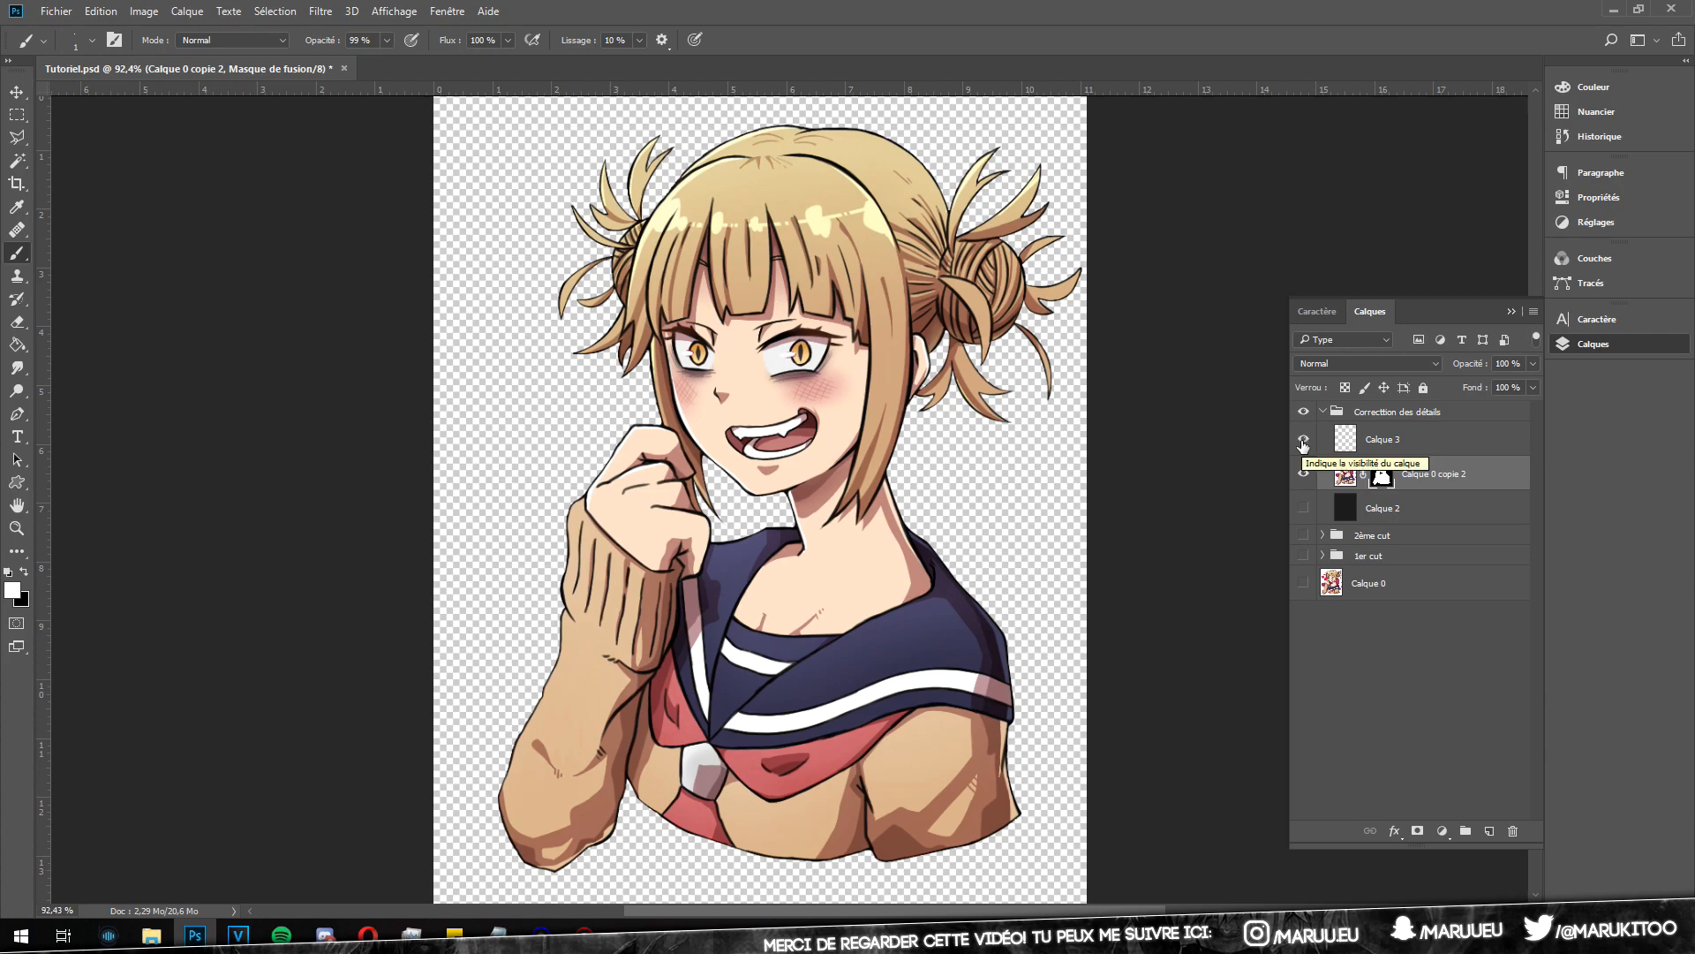
pyautogui.click(1303, 441)
pyautogui.click(1303, 441)
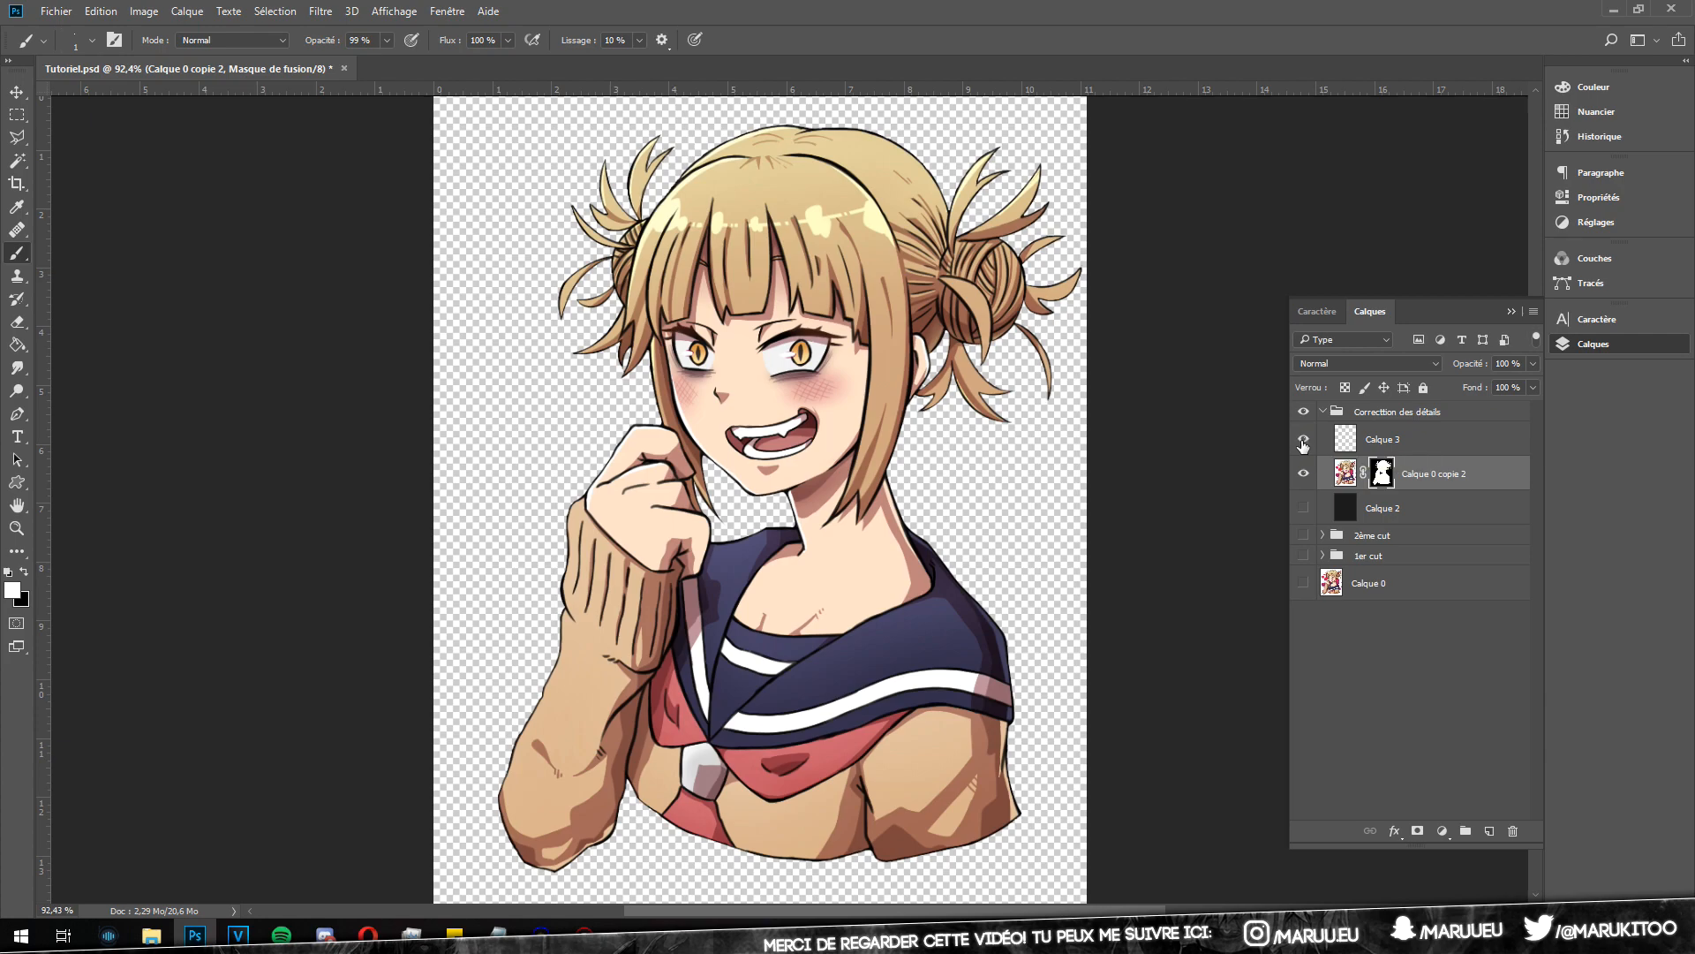
pyautogui.click(1303, 440)
pyautogui.click(1303, 440)
pyautogui.click(1304, 473)
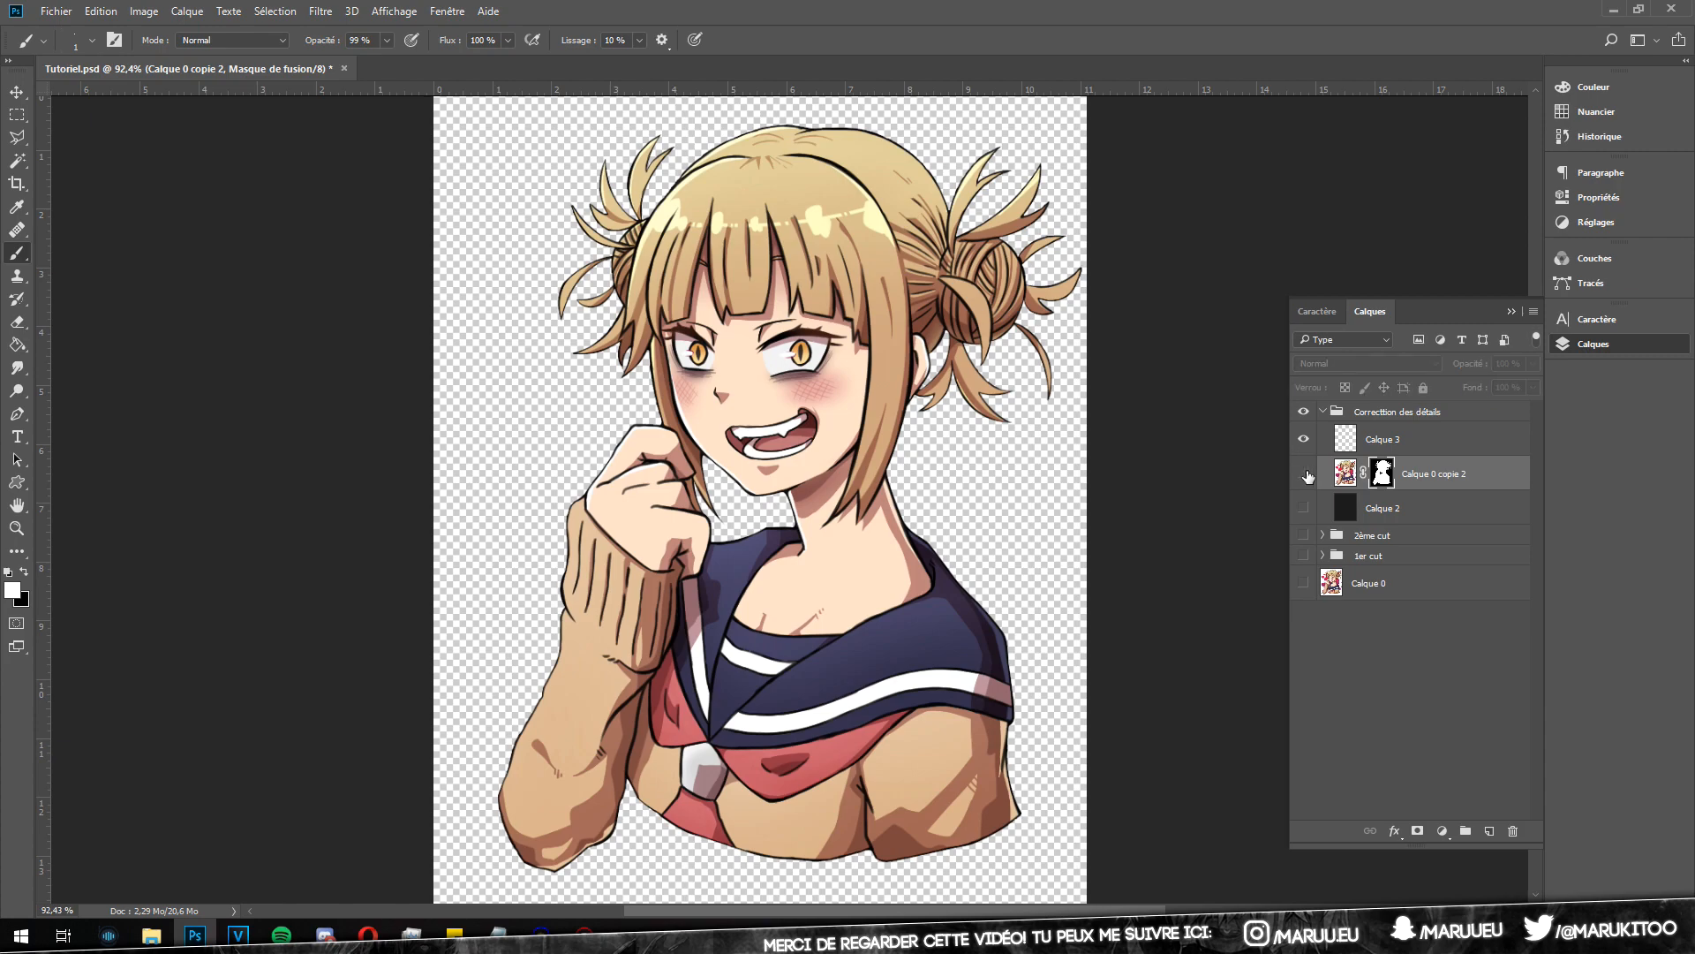
pyautogui.click(1303, 474)
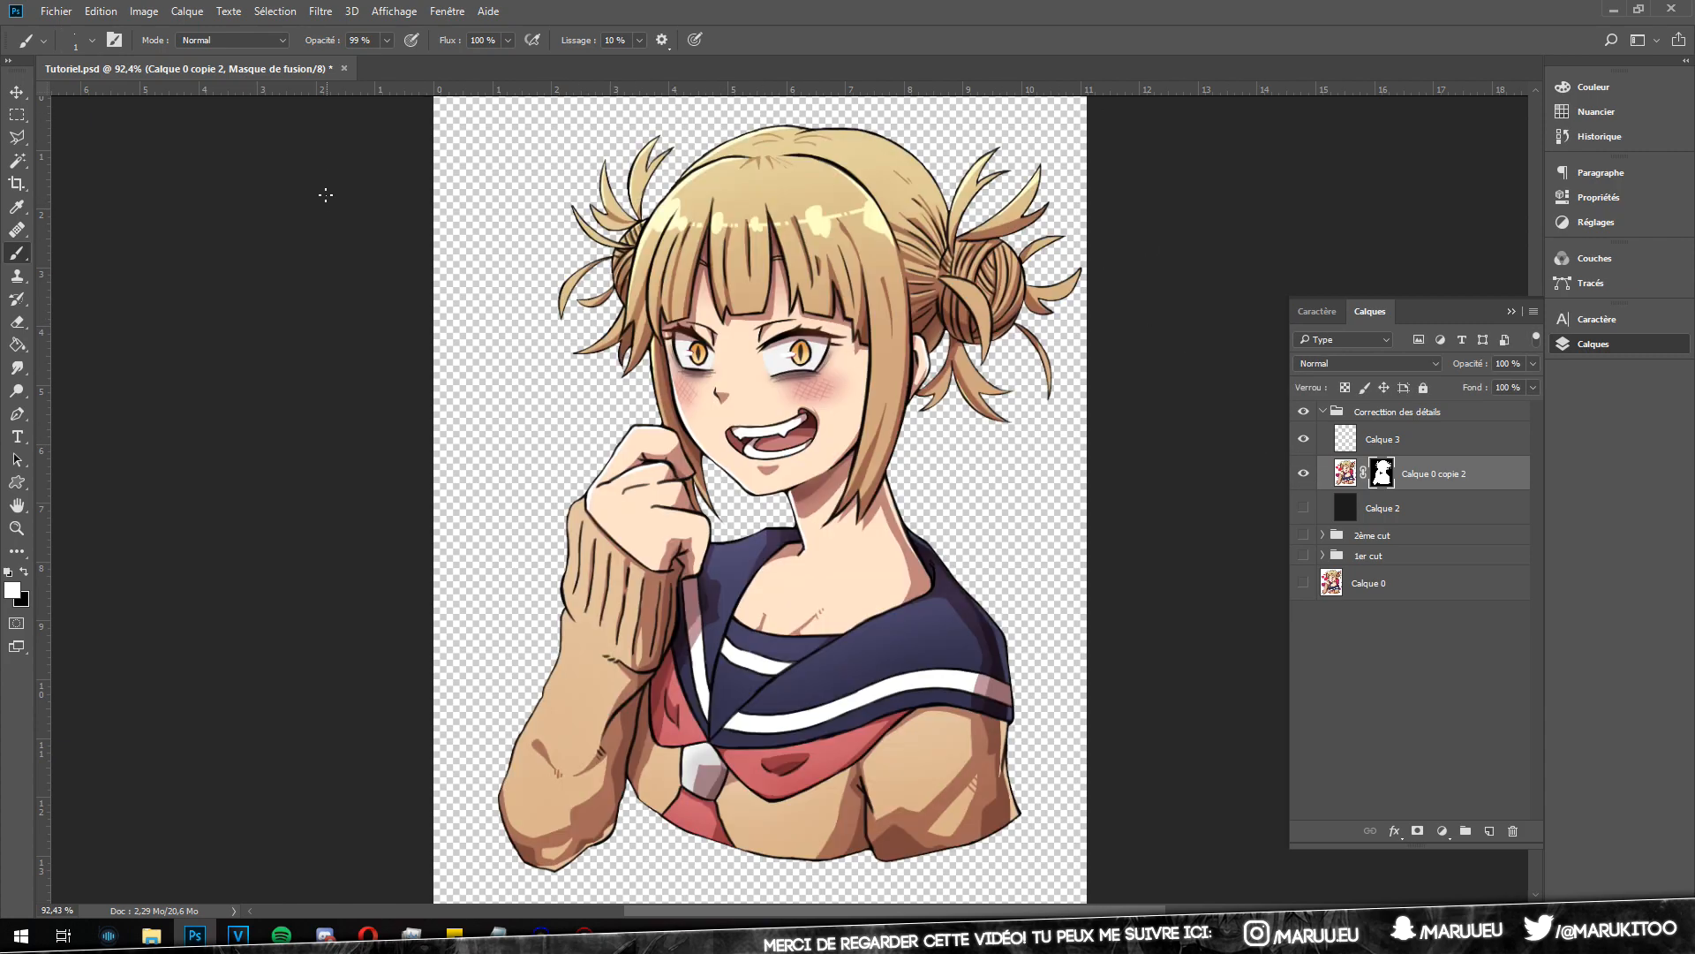
# Step: Export the cut-out for the web as a PNG-24 with transparency, saving it as Tutoriel in the Fait folder
pyautogui.click(58, 10)
pyautogui.moveTo(143, 255)
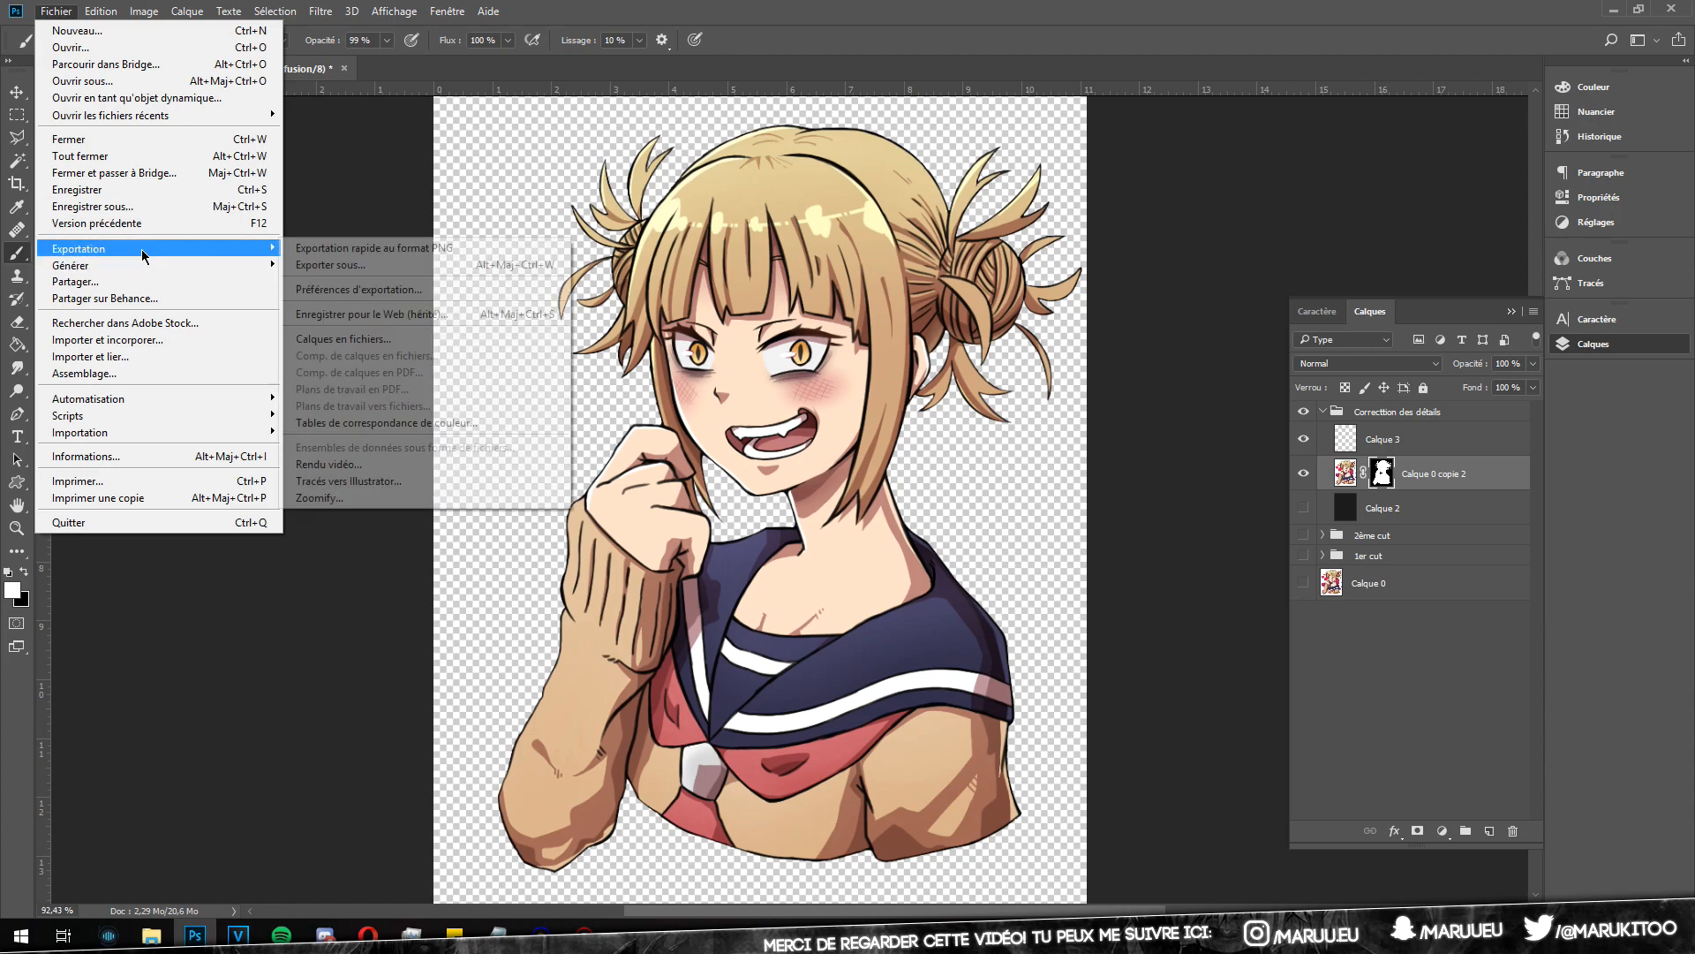
pyautogui.click(397, 314)
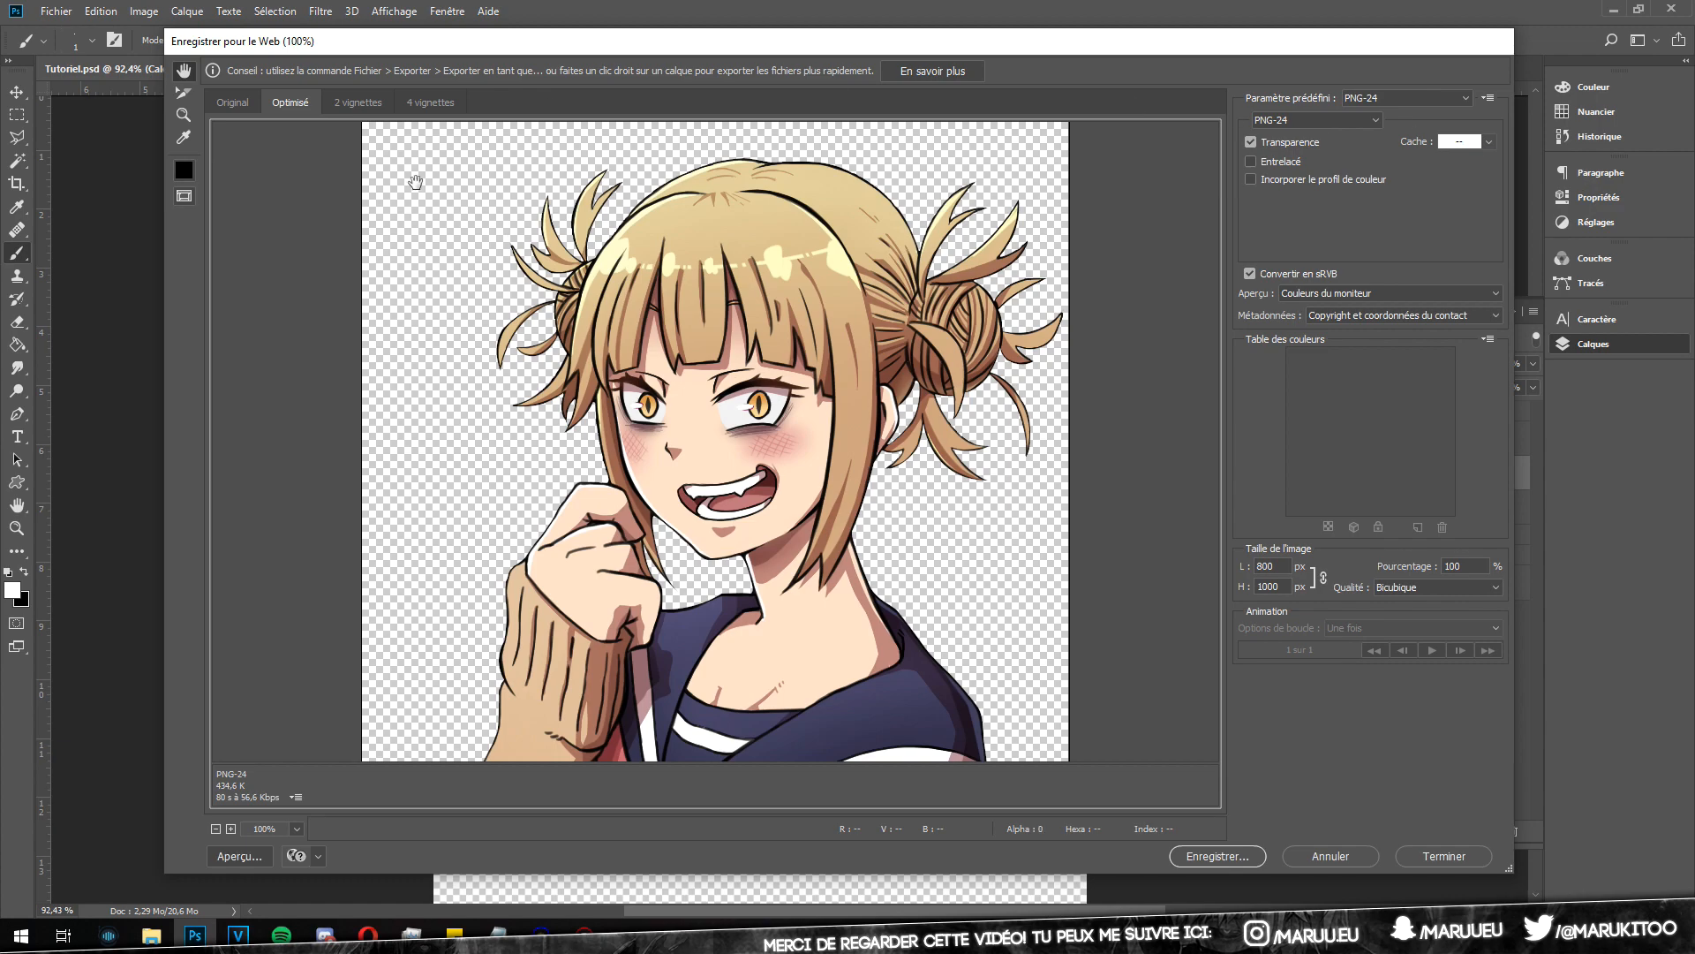
pyautogui.click(1216, 856)
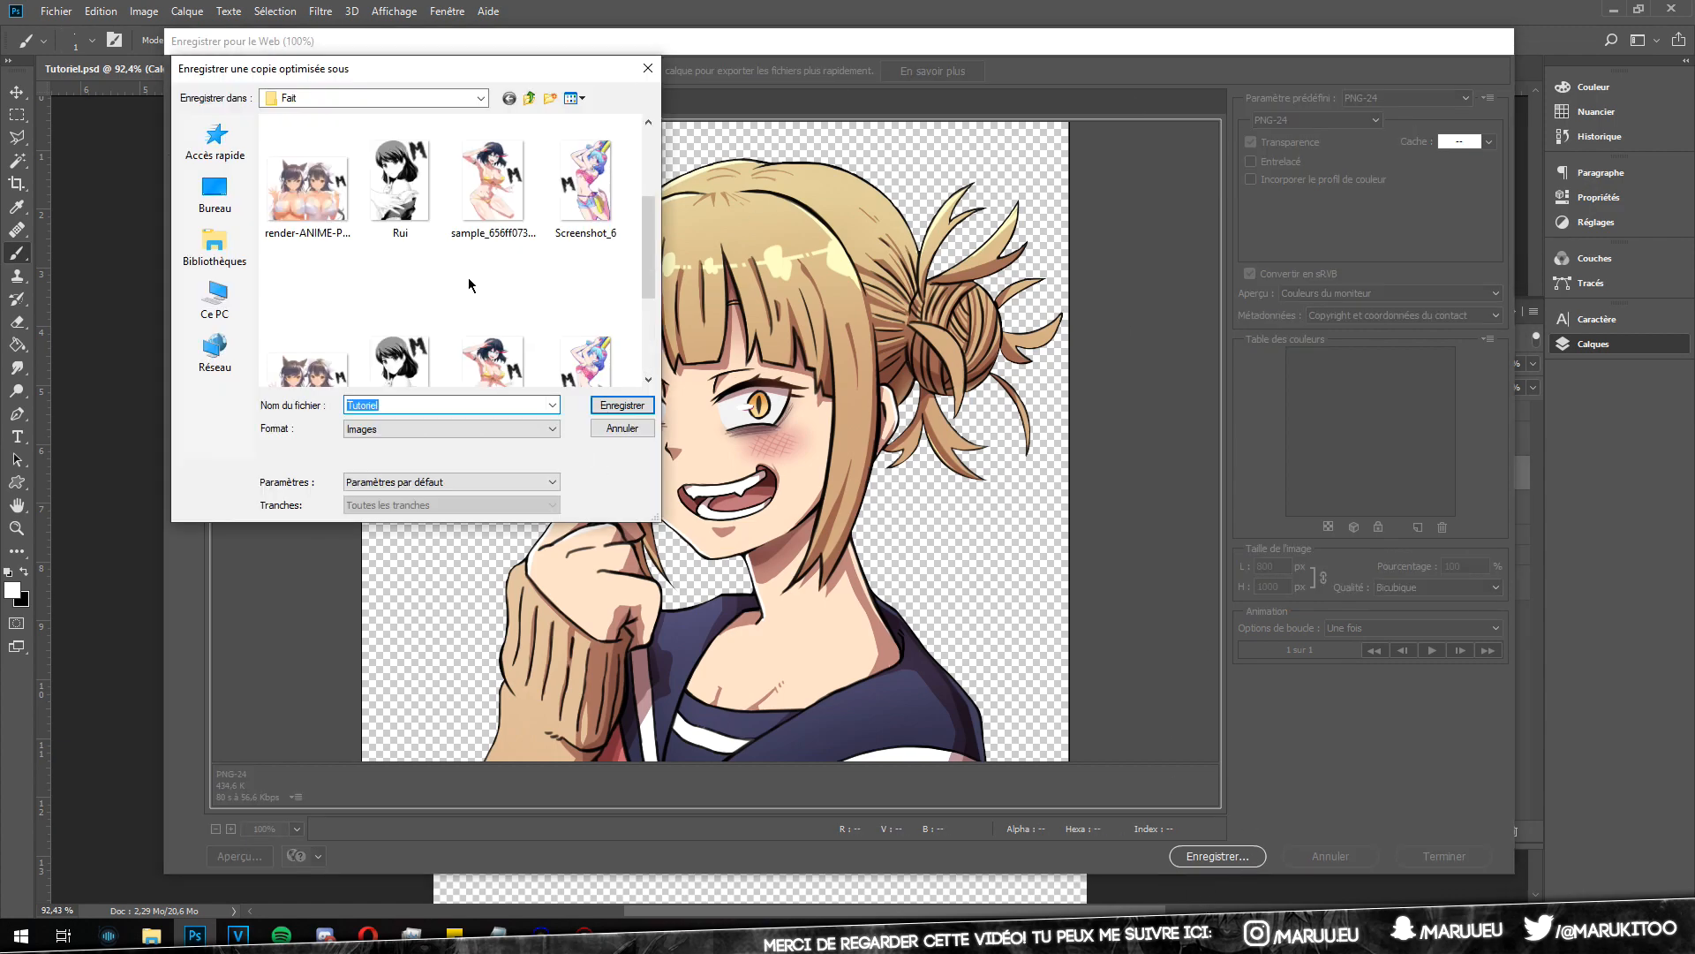
pyautogui.scroll(1, 470, 284)
pyautogui.scroll(-2, 486, 295)
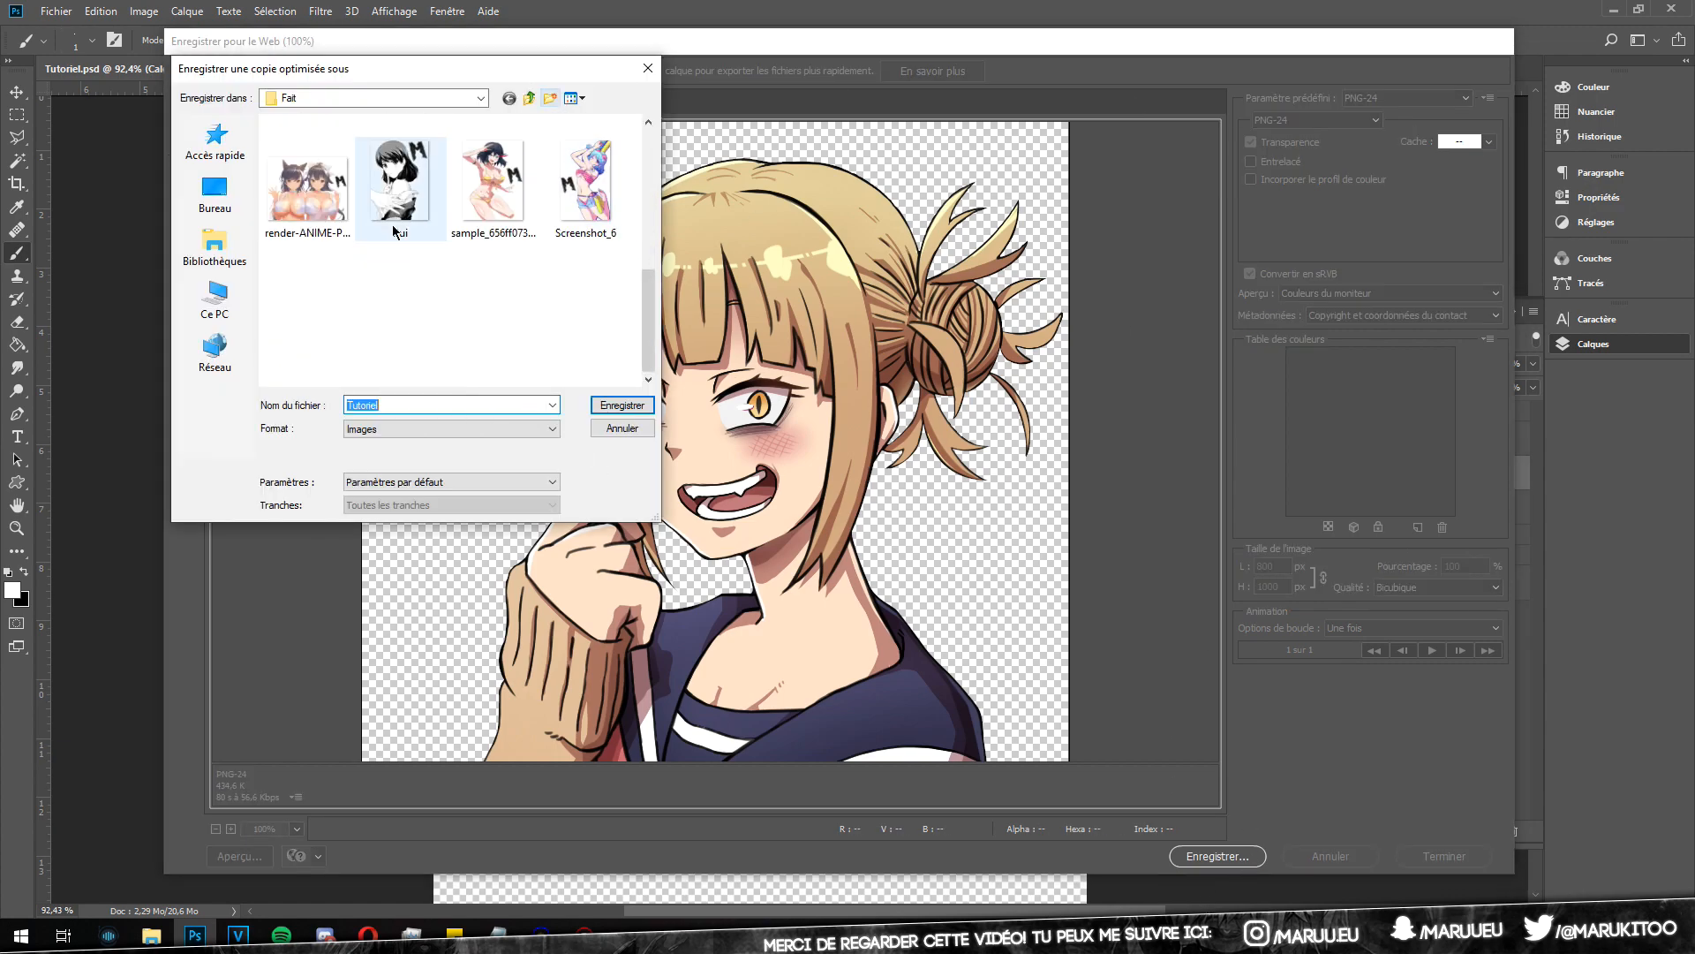
pyautogui.click(622, 404)
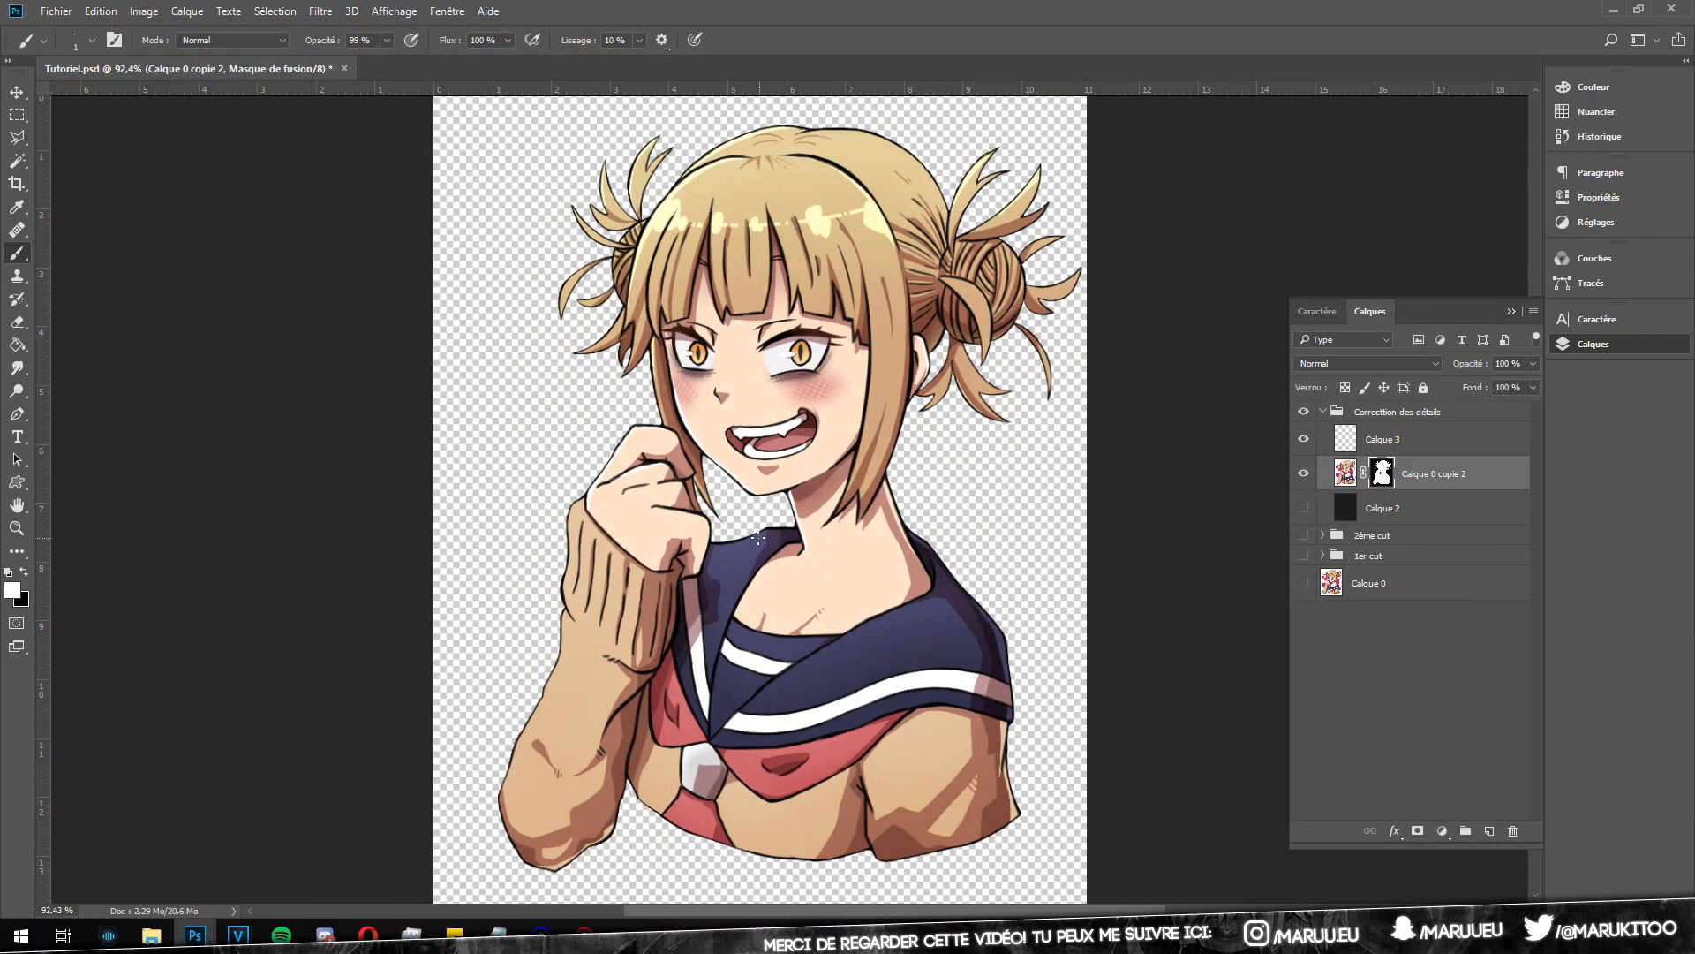